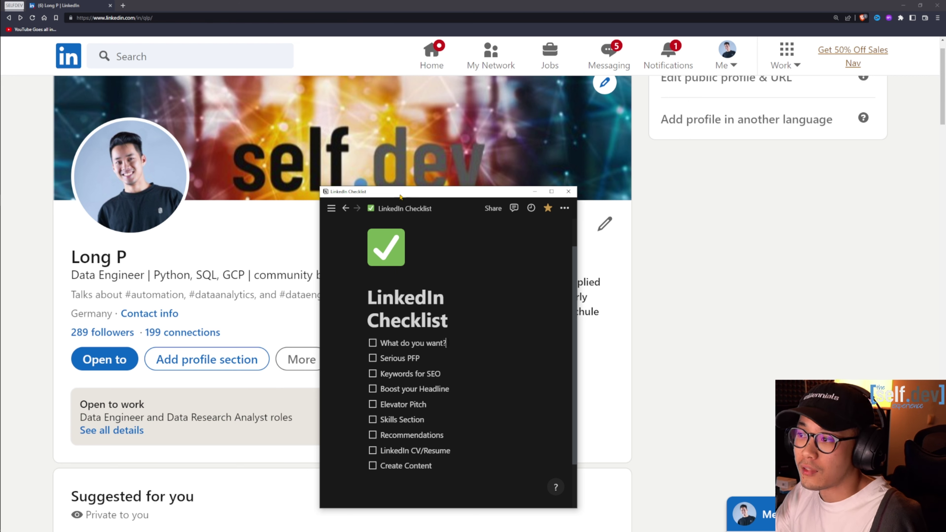
Reposition the LinkedIn Checklist window over the profile banner and check off "What do you want?".
{"action": "left_click_drag", "start_coordinate": [400, 196], "coordinate": [361, 147]}
{"action": "left_click_drag", "start_coordinate": [407, 294], "coordinate": [339, 294]}
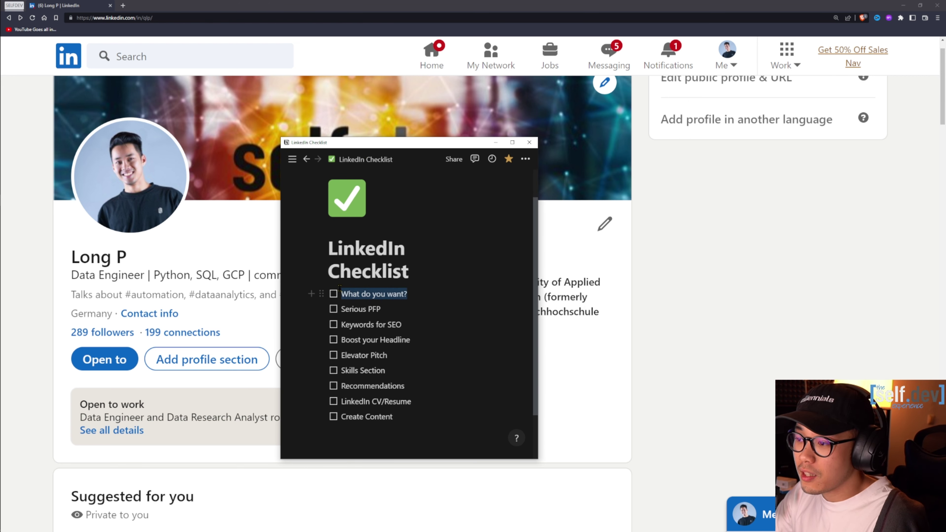
{"action": "left_click", "coordinate": [440, 293]}
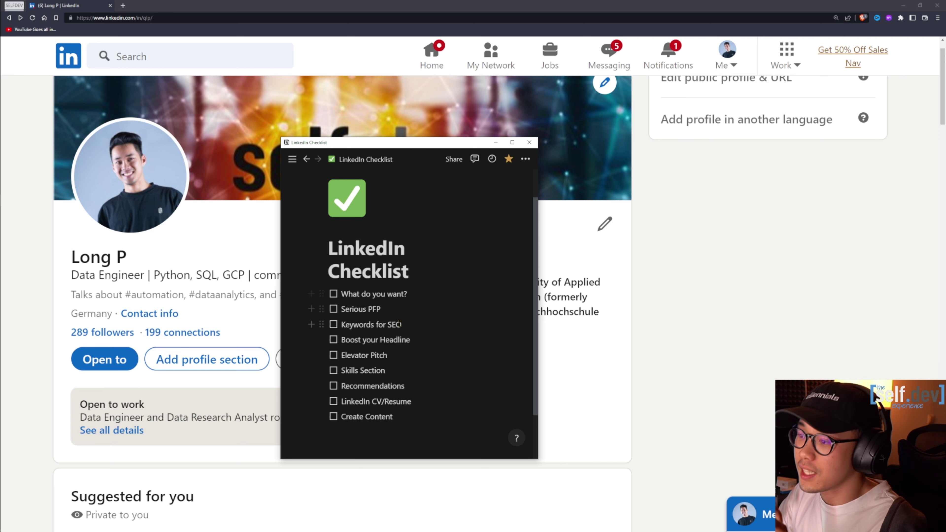
{"action": "left_click", "coordinate": [334, 294]}
Highlight the "Serious PFP" item in the checklist and check it off.
{"action": "left_click_drag", "start_coordinate": [343, 312], "coordinate": [393, 310]}
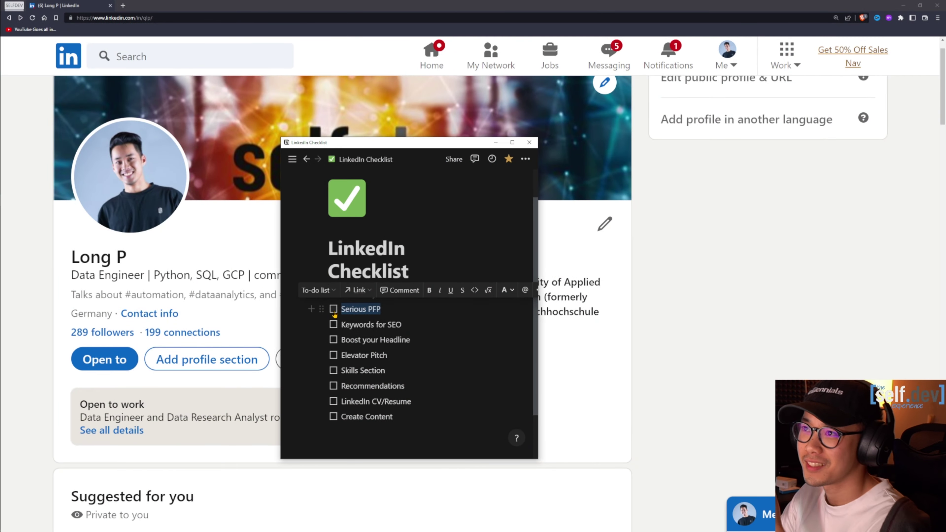
{"action": "left_click_drag", "start_coordinate": [381, 309], "coordinate": [319, 300]}
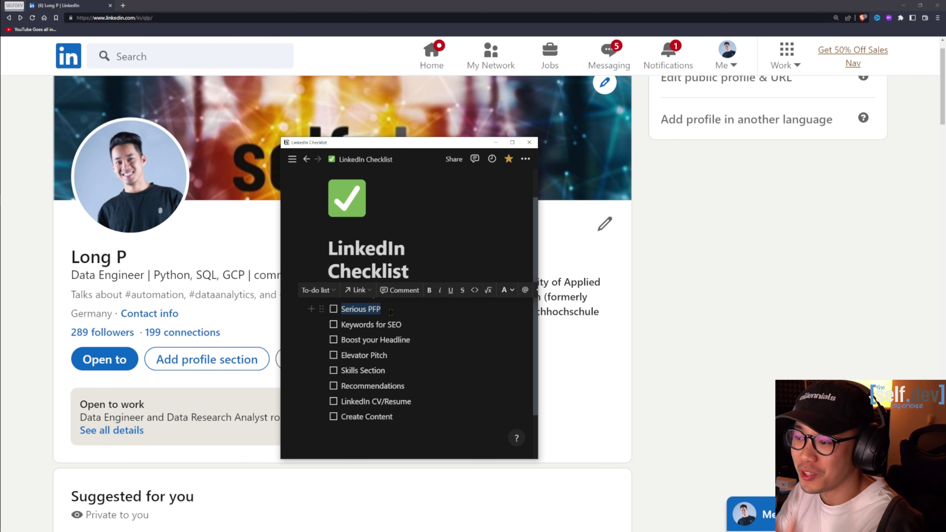
{"action": "left_click", "coordinate": [334, 309]}
Reorder the checklist so that "Boost your Headline" comes directly before "Keywords for SEO".
{"action": "scroll", "coordinate": [343, 295], "scroll_direction": "down", "scroll_amount": 1}
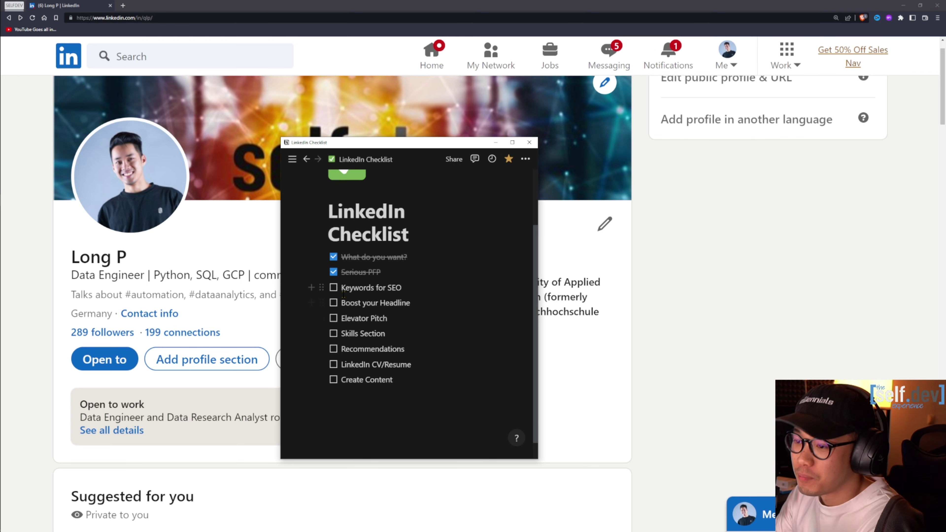
{"action": "scroll", "coordinate": [343, 294], "scroll_direction": "down", "scroll_amount": 1}
{"action": "left_click_drag", "start_coordinate": [321, 282], "coordinate": [322, 261]}
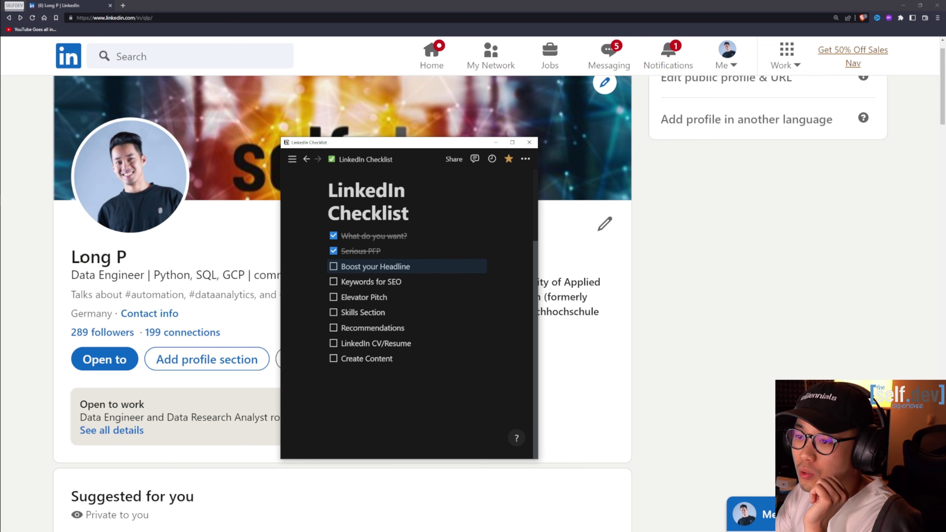
Switch to the LinkedIn profile and look over its sections from the header down to About and back.
{"action": "left_click", "coordinate": [179, 265]}
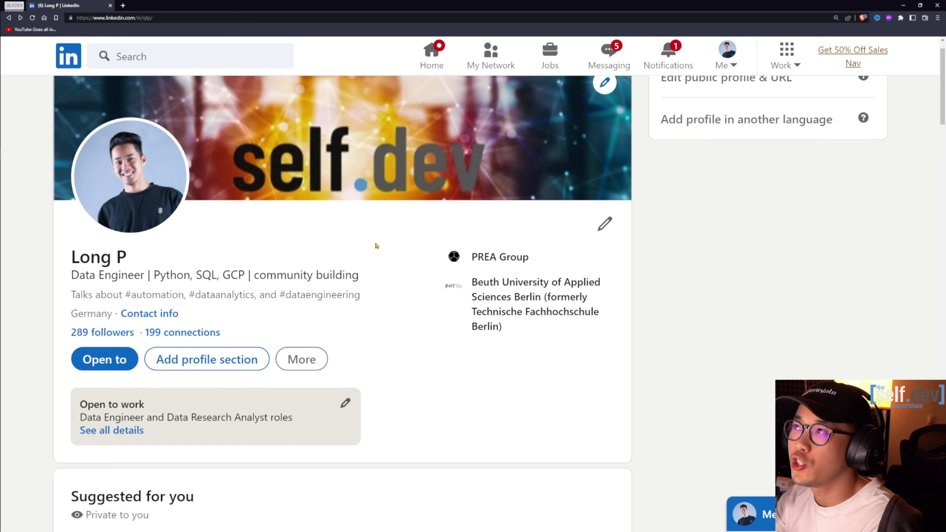
{"action": "scroll", "coordinate": [370, 232], "scroll_direction": "down", "scroll_amount": 5}
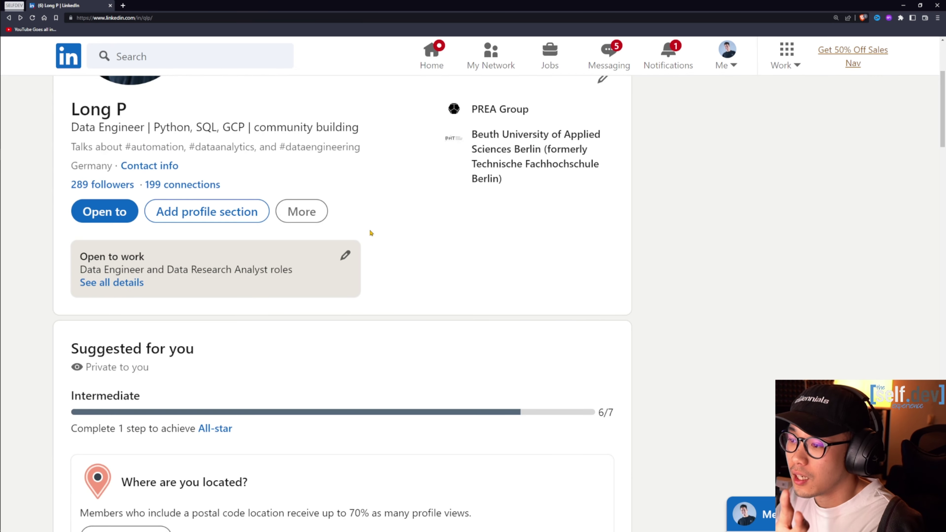
{"action": "scroll", "coordinate": [372, 242], "scroll_direction": "down", "scroll_amount": 3}
{"action": "scroll", "coordinate": [372, 243], "scroll_direction": "up", "scroll_amount": 9}
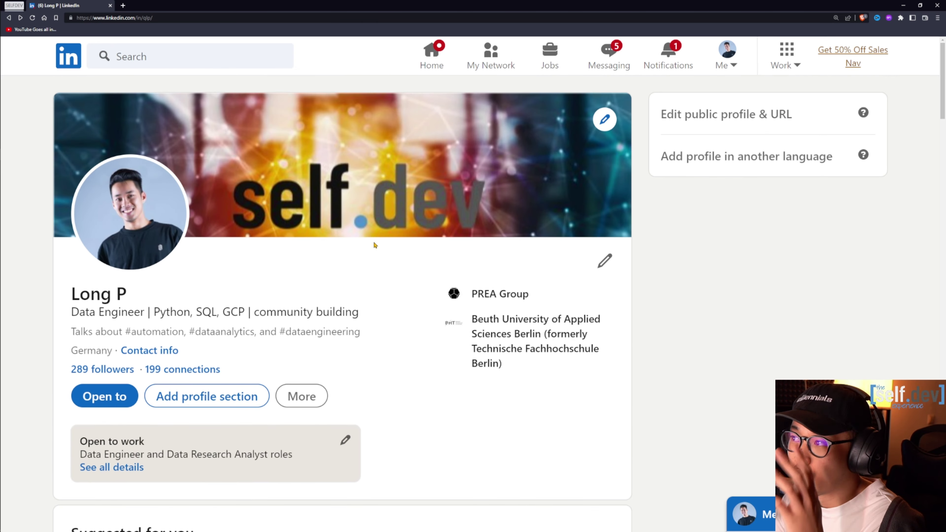
{"action": "scroll", "coordinate": [374, 243], "scroll_direction": "down", "scroll_amount": 7}
{"action": "scroll", "coordinate": [375, 245], "scroll_direction": "down", "scroll_amount": 15}
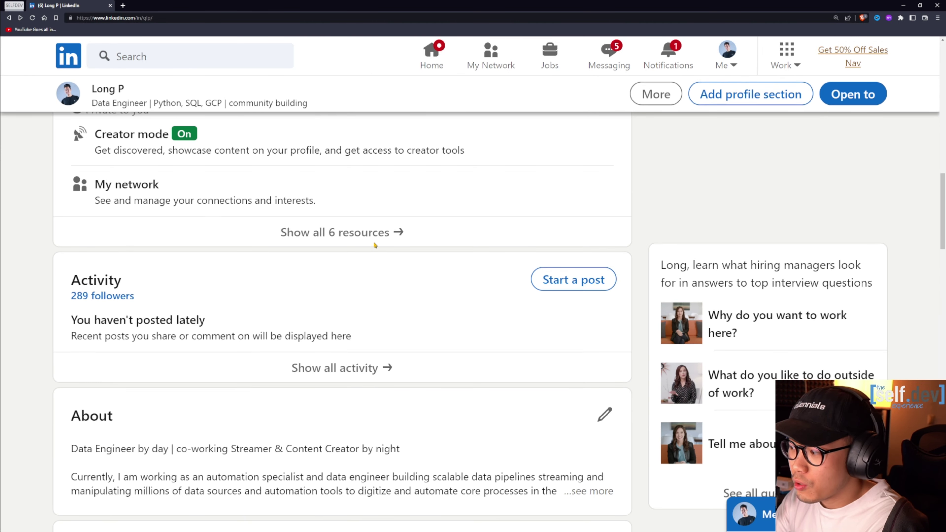
{"action": "scroll", "coordinate": [374, 245], "scroll_direction": "down", "scroll_amount": 3}
{"action": "scroll", "coordinate": [374, 245], "scroll_direction": "up", "scroll_amount": 20}
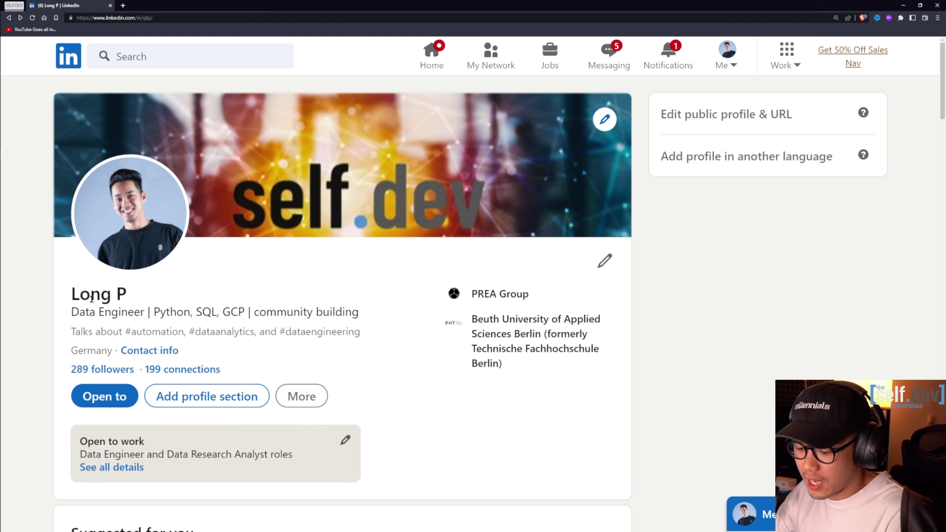
Highlight the profile's name and headline, and bring the checklist window back, placed clear of them.
{"action": "left_click_drag", "start_coordinate": [71, 291], "coordinate": [363, 313]}
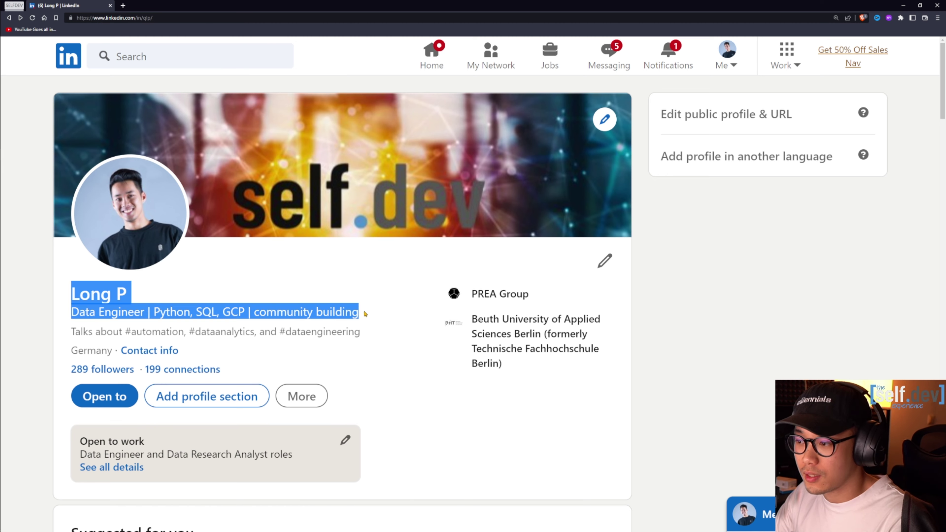
{"action": "left_click", "coordinate": [365, 314]}
{"action": "key", "text": "alt+Tab"}
{"action": "left_click_drag", "start_coordinate": [337, 139], "coordinate": [573, 73]}
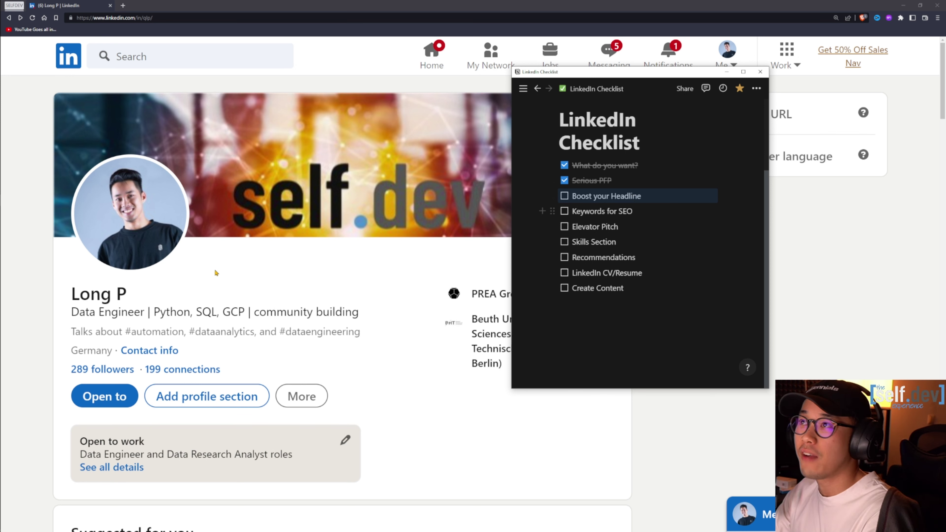
Return to the profile and highlight the displayed name to point it out.
{"action": "left_click_drag", "start_coordinate": [129, 297], "coordinate": [74, 295]}
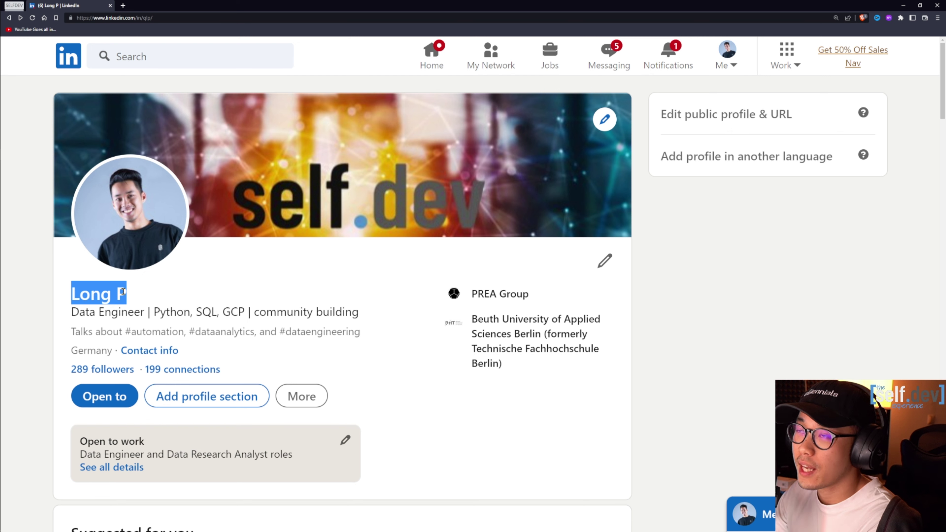
{"action": "left_click", "coordinate": [138, 294]}
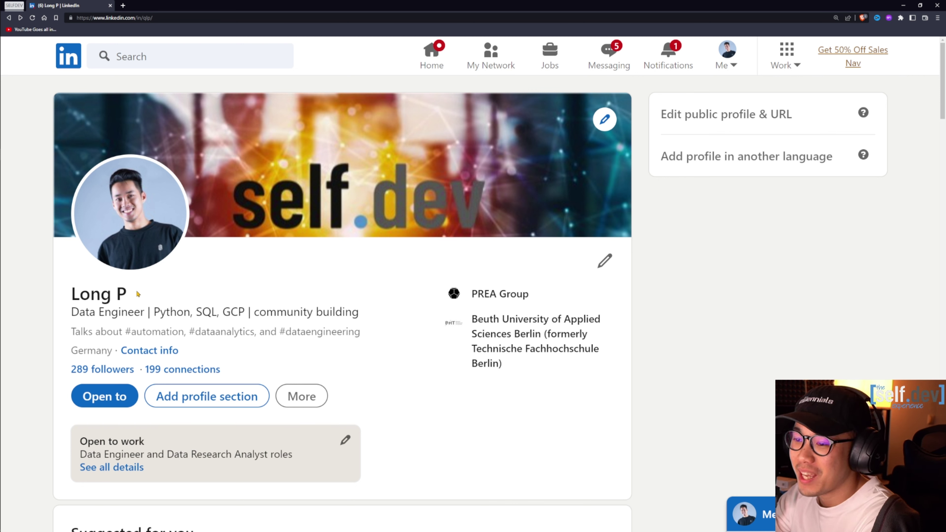
{"action": "left_click_drag", "start_coordinate": [72, 293], "coordinate": [135, 297]}
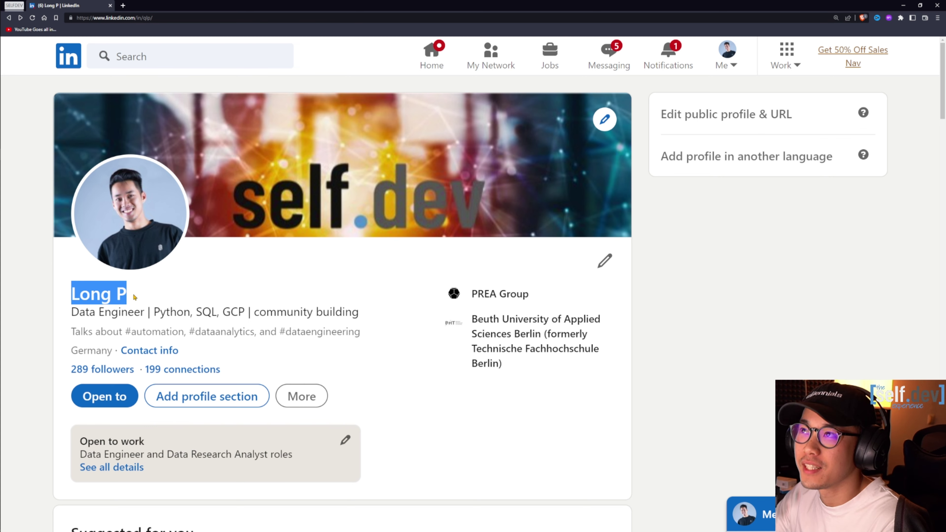
{"action": "left_click", "coordinate": [135, 297]}
Consult the checklist briefly, and highlight the full headline on the LinkedIn profile.
{"action": "key", "text": "alt+Tab"}
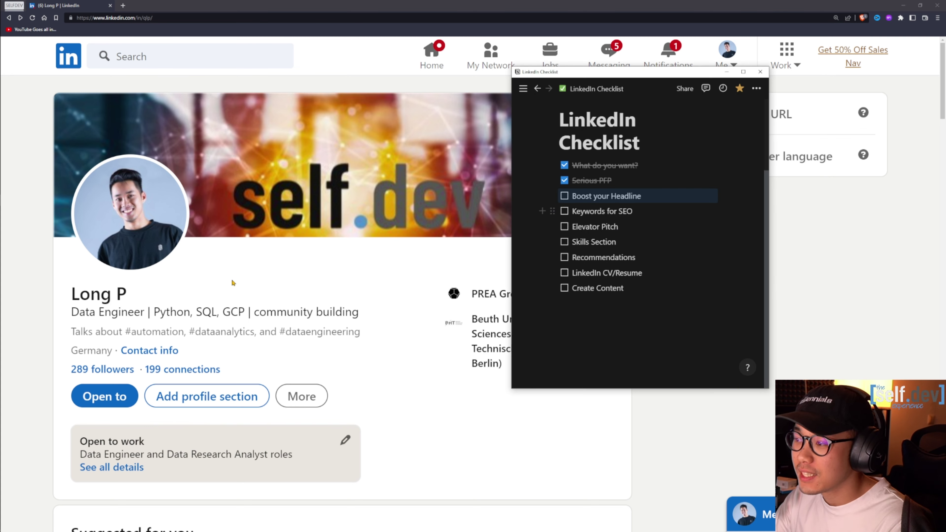
{"action": "left_click", "coordinate": [88, 312]}
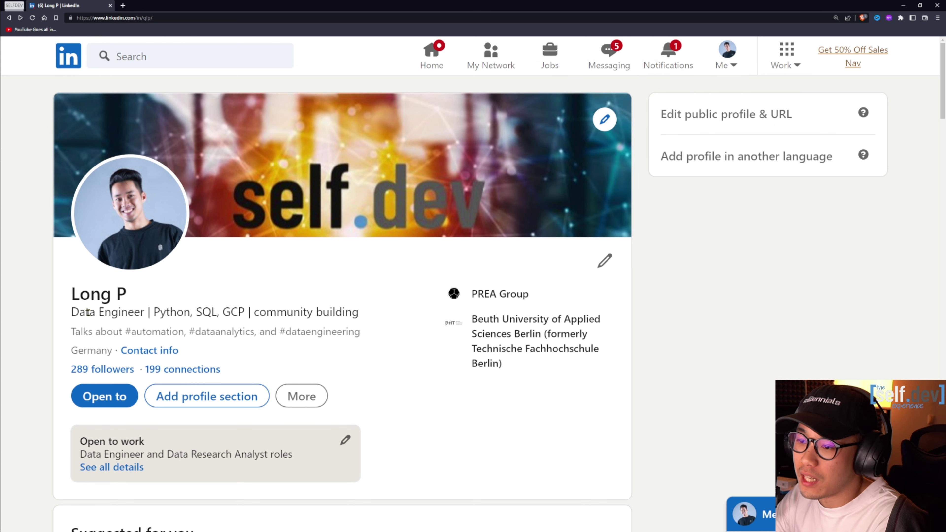
{"action": "left_click_drag", "start_coordinate": [89, 312], "coordinate": [360, 315]}
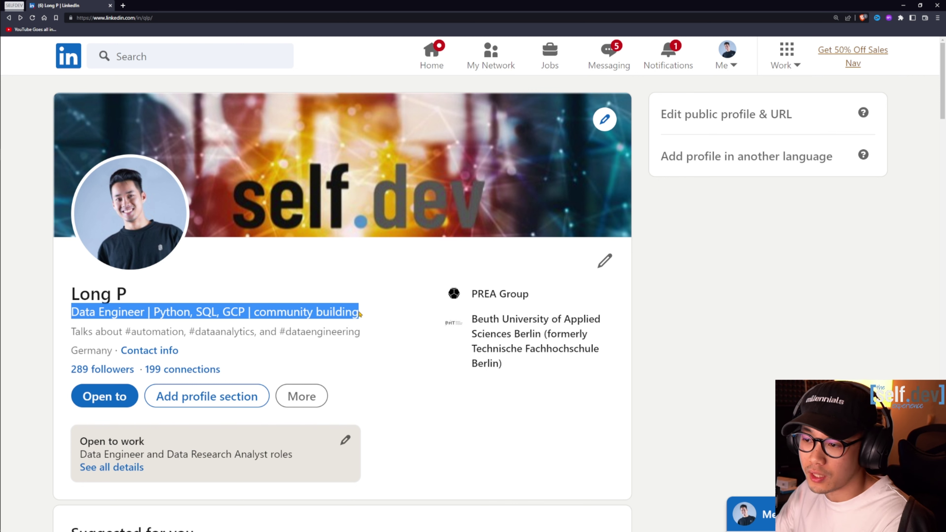
{"action": "left_click", "coordinate": [174, 293]}
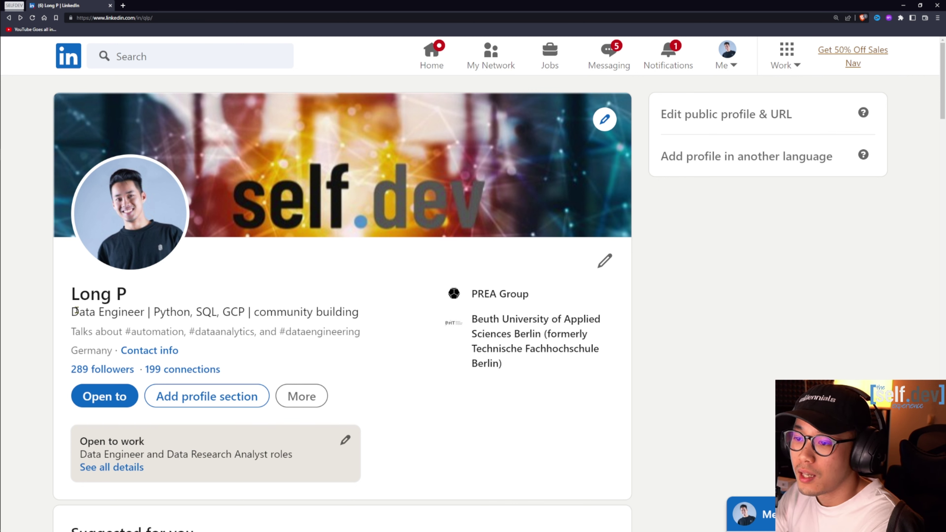
Highlight the headline's parts in turn: "Data Engineer", the technical skills and "community building".
{"action": "left_click_drag", "start_coordinate": [72, 311], "coordinate": [143, 311]}
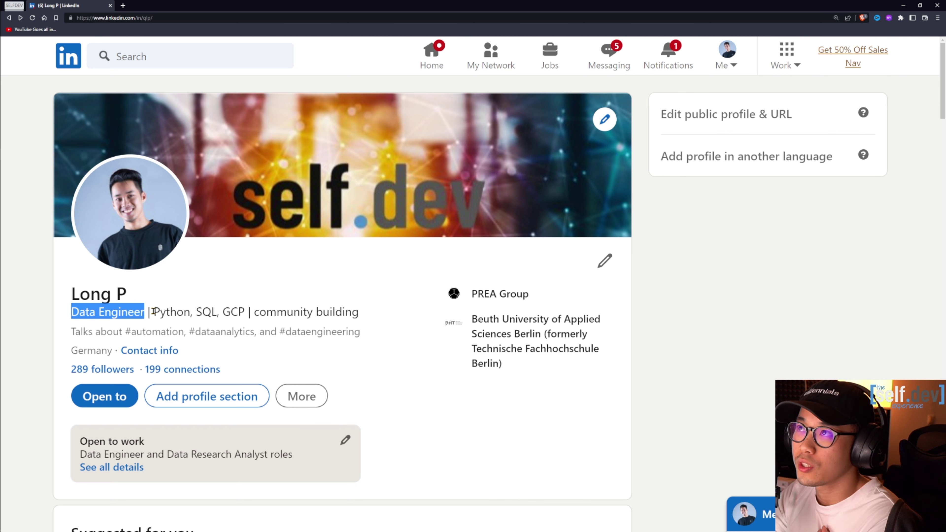
{"action": "left_click_drag", "start_coordinate": [154, 311], "coordinate": [222, 313]}
{"action": "left_click", "coordinate": [176, 315]}
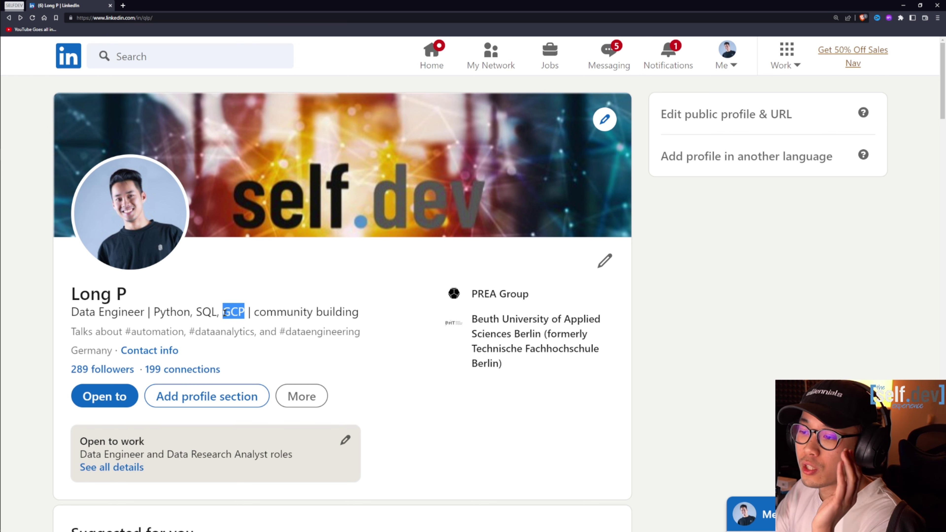
{"action": "left_click_drag", "start_coordinate": [359, 312], "coordinate": [254, 312]}
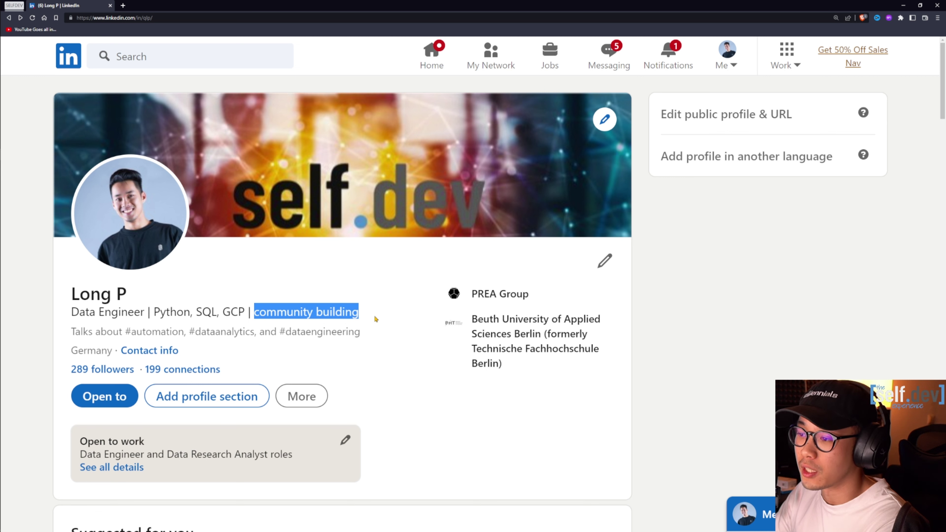
{"action": "mouse_move", "coordinate": [375, 317]}
{"action": "left_mouse_down"}
{"action": "mouse_move", "coordinate": [253, 312]}
{"action": "mouse_move", "coordinate": [361, 311]}
{"action": "left_mouse_up"}
{"action": "left_click", "coordinate": [263, 310]}
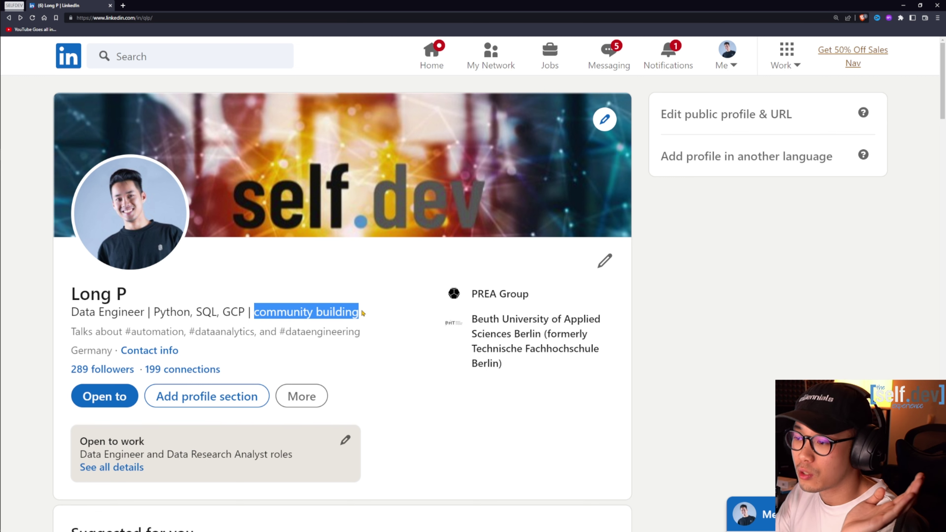
{"action": "left_click", "coordinate": [365, 311]}
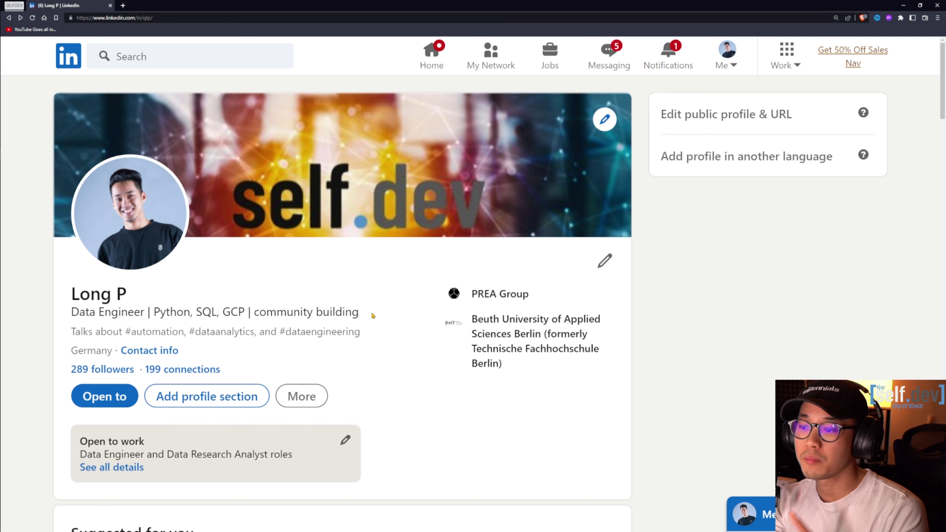
Highlight the entire headline once more, and single out its skill keywords "Python, SQL, GCP".
{"action": "left_click_drag", "start_coordinate": [361, 315], "coordinate": [71, 313]}
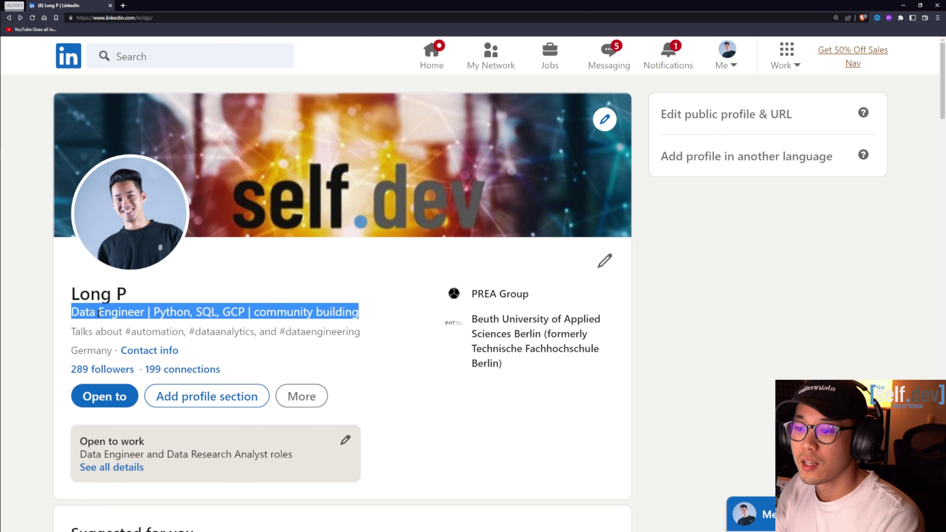
{"action": "left_click", "coordinate": [155, 314]}
{"action": "left_click_drag", "start_coordinate": [155, 314], "coordinate": [245, 313]}
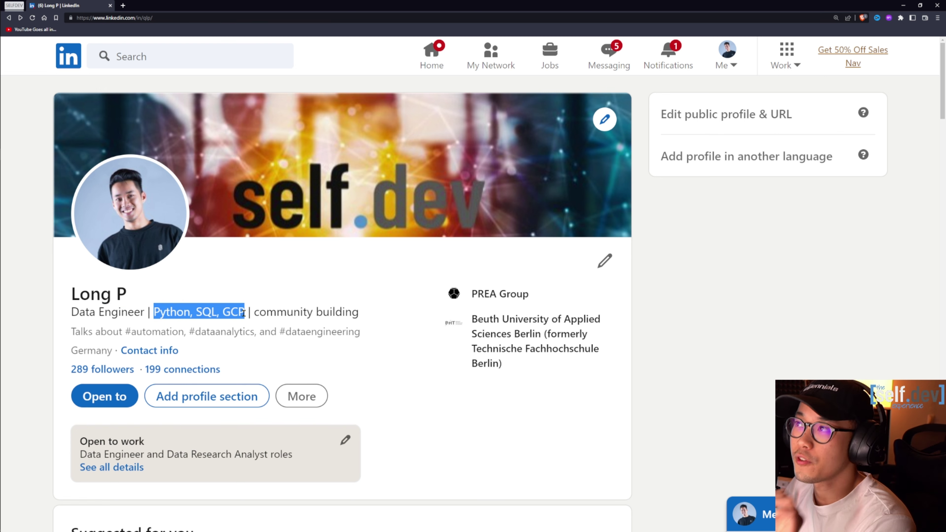
{"action": "left_click", "coordinate": [245, 313]}
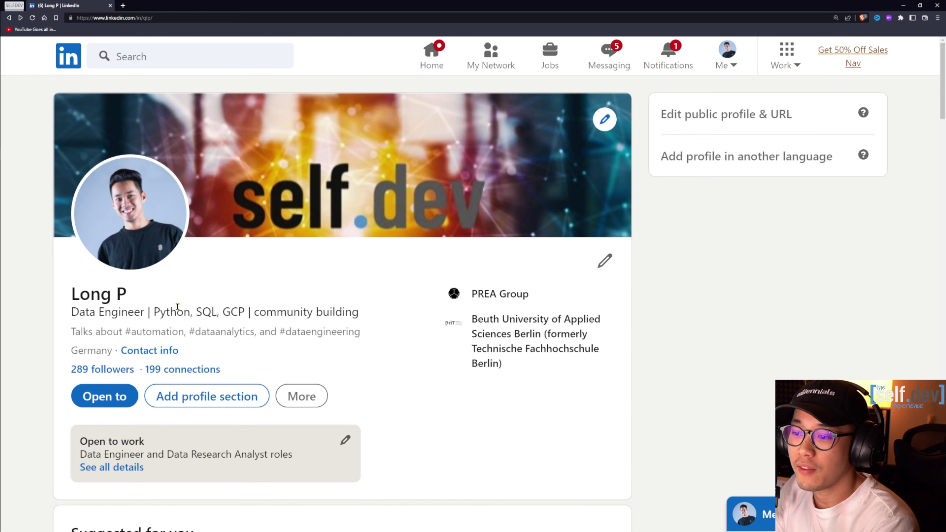
{"action": "left_click_drag", "start_coordinate": [153, 312], "coordinate": [243, 313]}
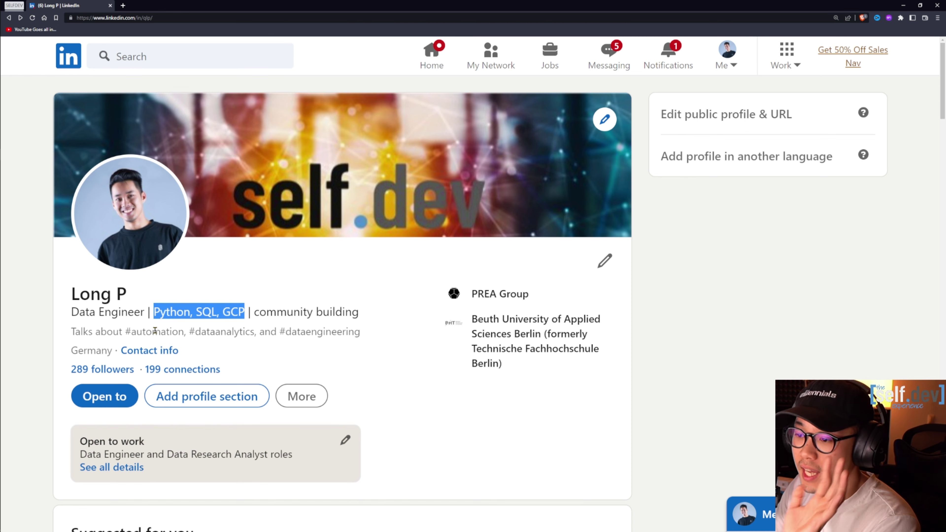
{"action": "left_click", "coordinate": [89, 322]}
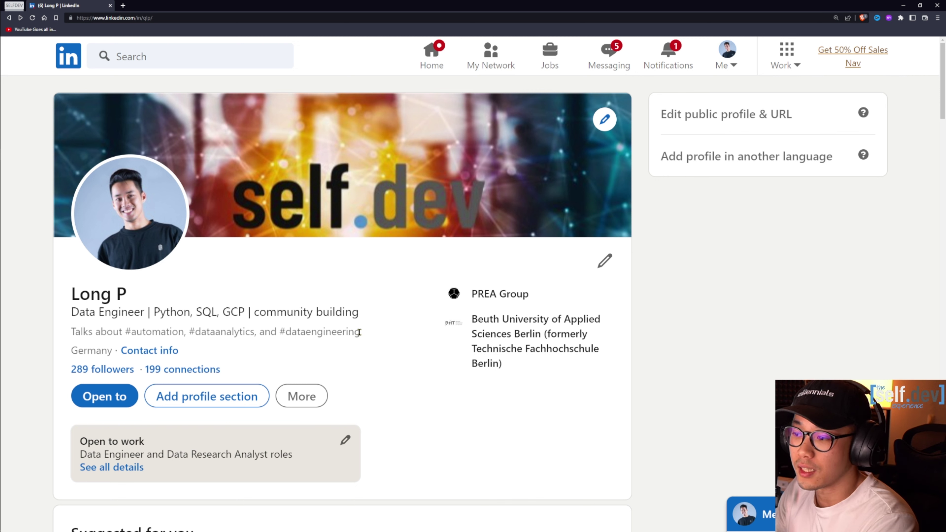
Highlight the "Talks about" hashtag line beneath the headline.
{"action": "left_click_drag", "start_coordinate": [359, 332], "coordinate": [70, 331]}
{"action": "left_click", "coordinate": [112, 332]}
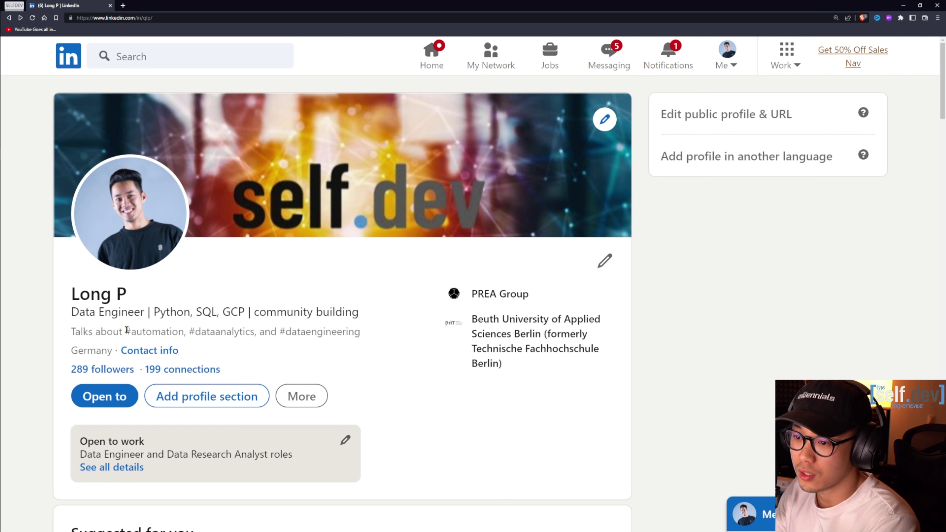
{"action": "left_click_drag", "start_coordinate": [363, 332], "coordinate": [79, 332]}
{"action": "left_click", "coordinate": [67, 331]}
{"action": "left_click", "coordinate": [164, 332]}
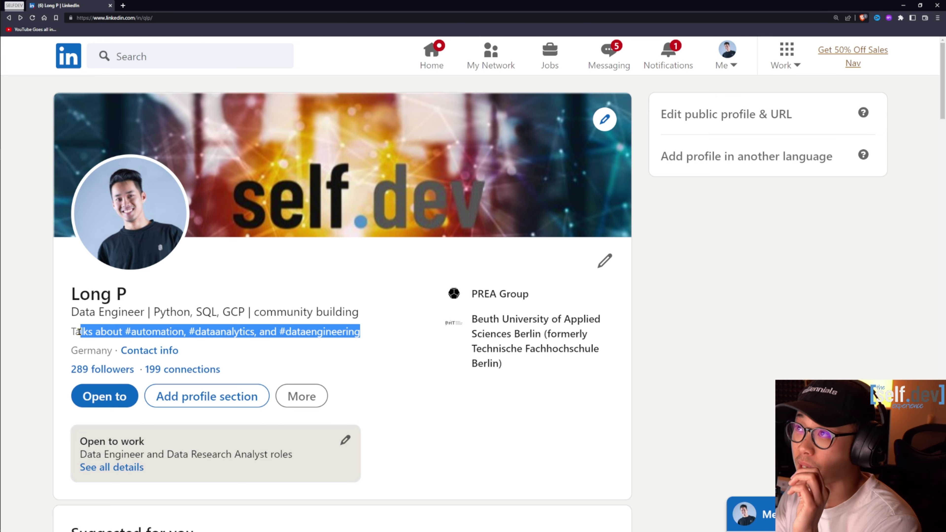
Locate the Creator mode entry in the profile's Resources section.
{"action": "scroll", "coordinate": [149, 320], "scroll_direction": "down", "scroll_amount": 5}
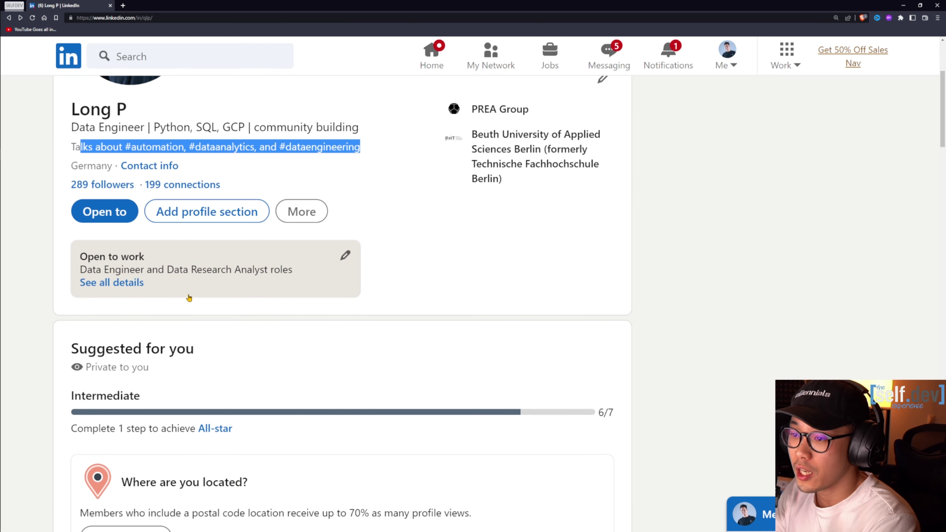
{"action": "scroll", "coordinate": [209, 267], "scroll_direction": "down", "scroll_amount": 12}
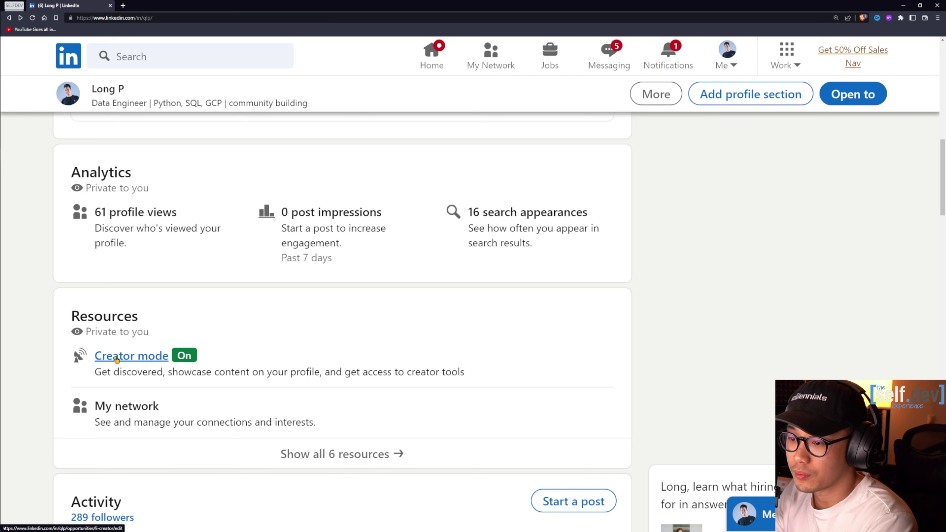
{"action": "scroll", "coordinate": [163, 360], "scroll_direction": "down", "scroll_amount": 1}
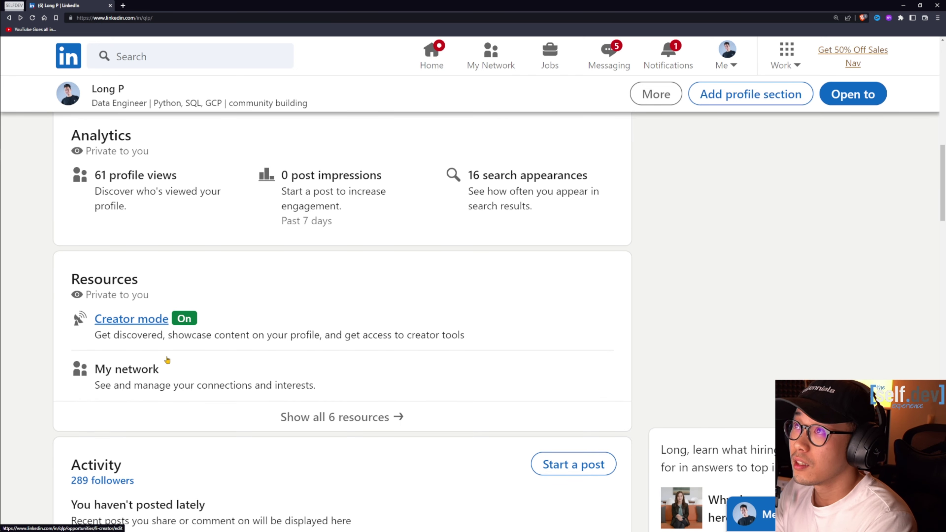
Return to the profile's top card and highlight the full "Talks about" hashtag line again.
{"action": "scroll", "coordinate": [168, 360], "scroll_direction": "up", "scroll_amount": 6}
{"action": "scroll", "coordinate": [167, 359], "scroll_direction": "up", "scroll_amount": 3}
{"action": "scroll", "coordinate": [136, 323], "scroll_direction": "up", "scroll_amount": 4}
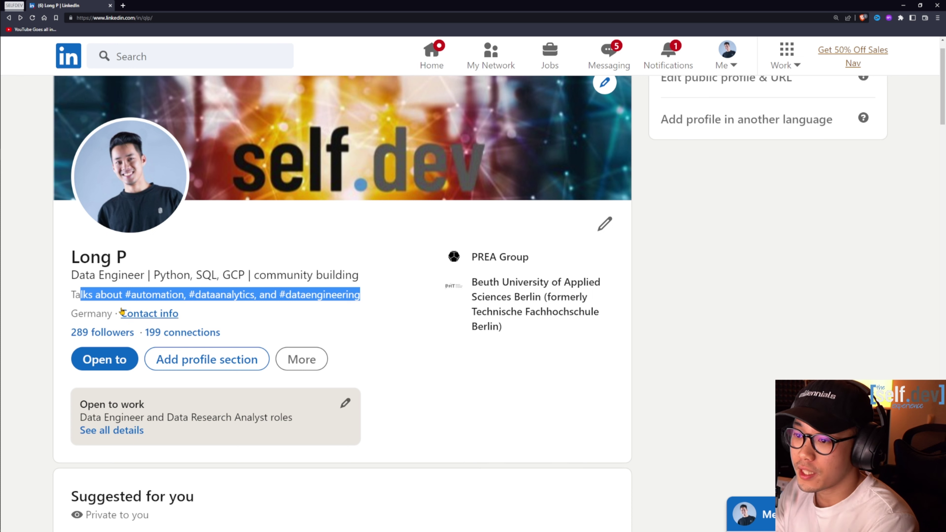
{"action": "left_click", "coordinate": [167, 299]}
{"action": "left_click_drag", "start_coordinate": [370, 297], "coordinate": [72, 294]}
{"action": "left_click", "coordinate": [136, 294]}
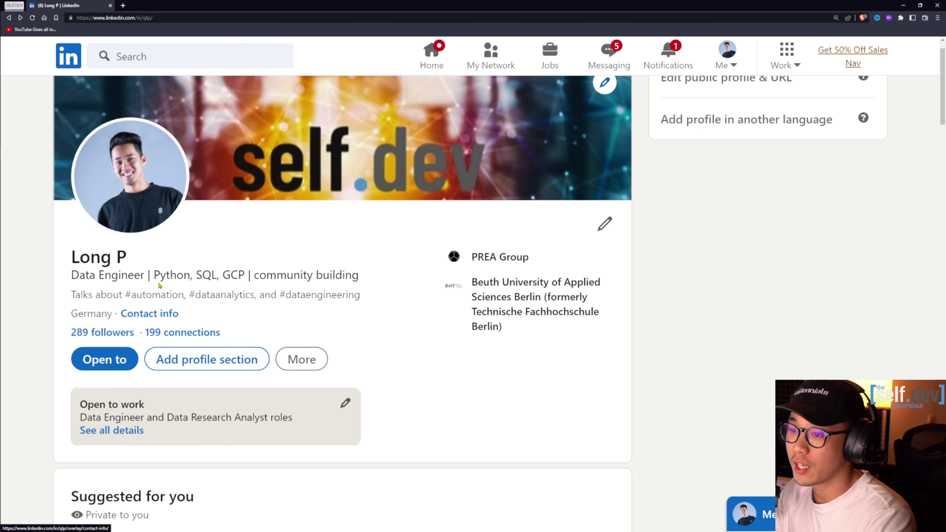
Highlight the whole headline, single out "Data Engineer", and highlight the full headline once more.
{"action": "left_click_drag", "start_coordinate": [71, 274], "coordinate": [358, 275]}
{"action": "left_click", "coordinate": [361, 278]}
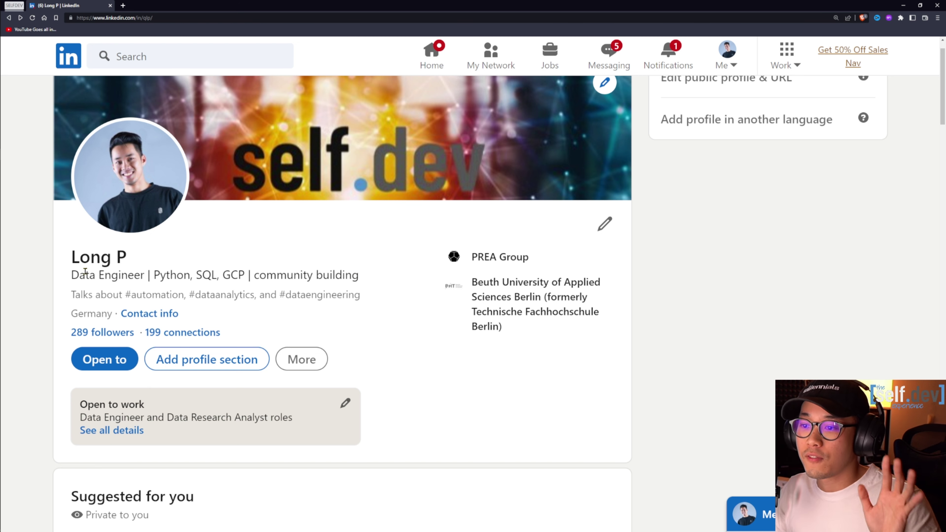
{"action": "left_click_drag", "start_coordinate": [71, 275], "coordinate": [145, 275]}
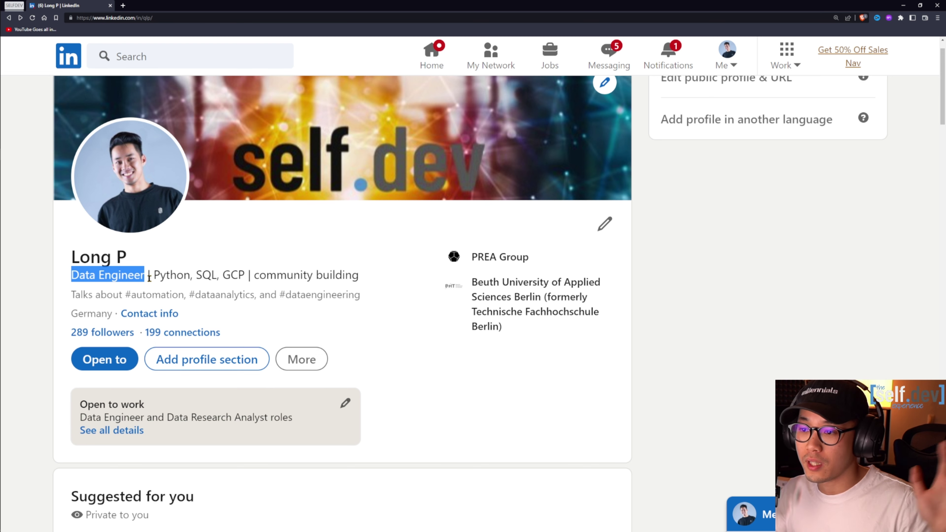
{"action": "left_click", "coordinate": [150, 278]}
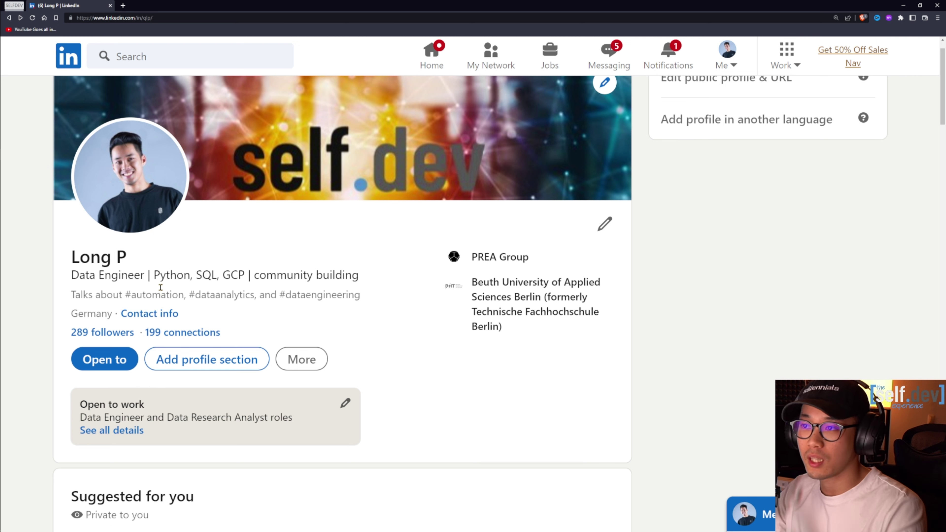
{"action": "mouse_move", "coordinate": [71, 274]}
{"action": "left_mouse_down"}
{"action": "mouse_move", "coordinate": [369, 278]}
{"action": "mouse_move", "coordinate": [69, 275]}
{"action": "left_mouse_up"}
{"action": "left_click", "coordinate": [375, 279]}
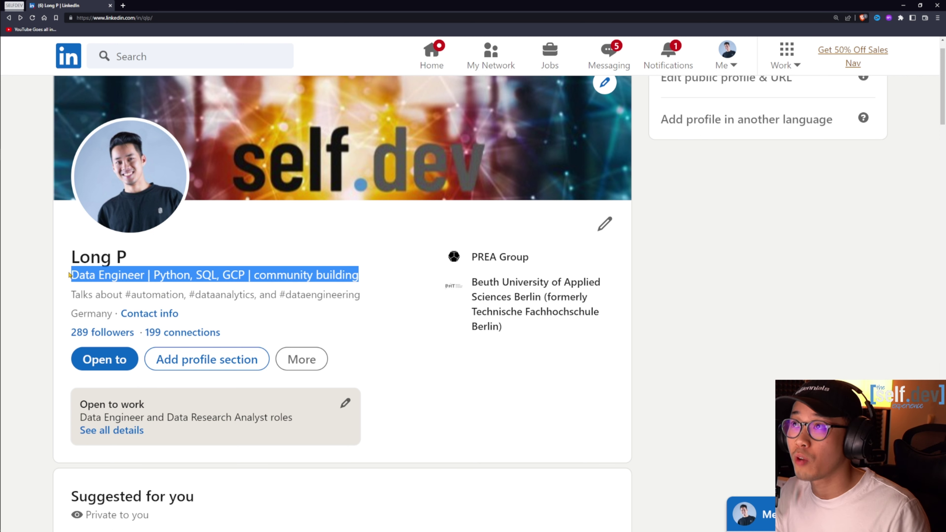
{"action": "left_click", "coordinate": [193, 280]}
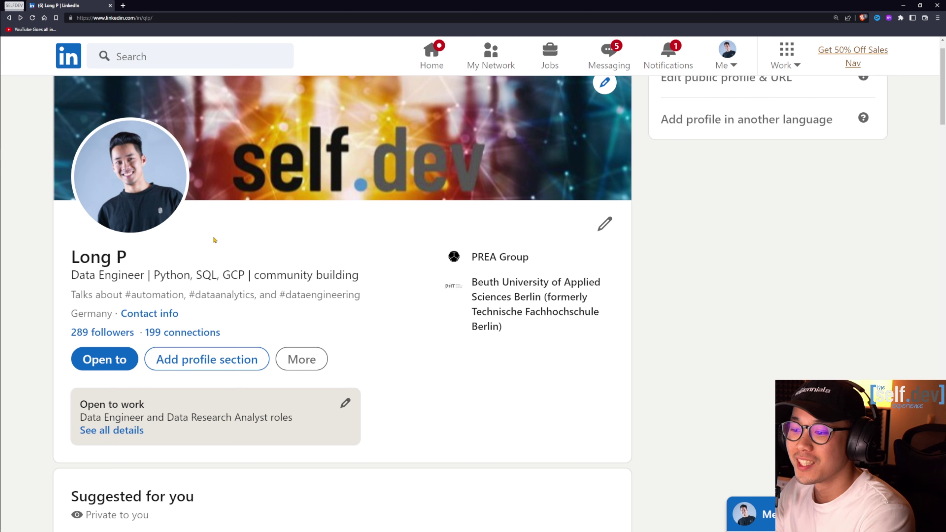
Switch to the LinkedIn Checklist, tick off "Boost your Headline", and highlight the "Keywords for SEO" item.
{"action": "mouse_move", "coordinate": [0, 256]}
{"action": "left_click", "coordinate": [11, 200]}
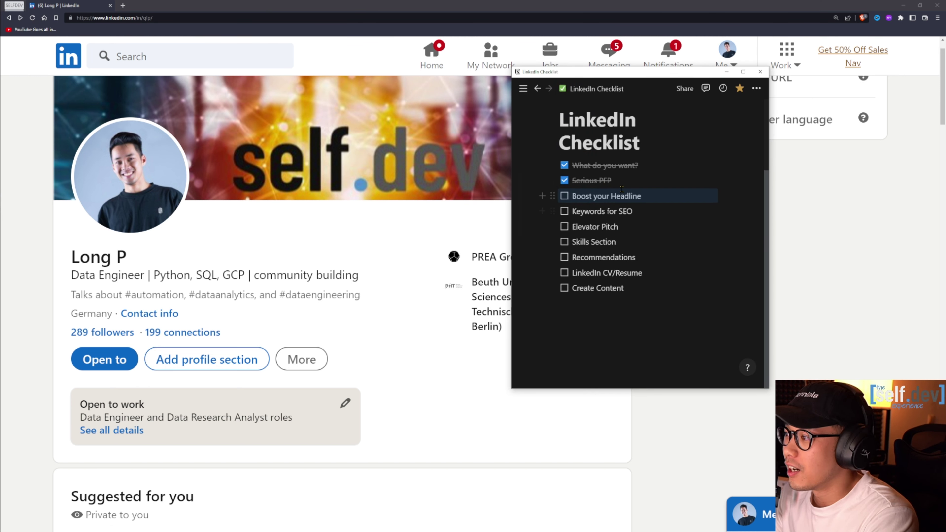
{"action": "left_click", "coordinate": [565, 196]}
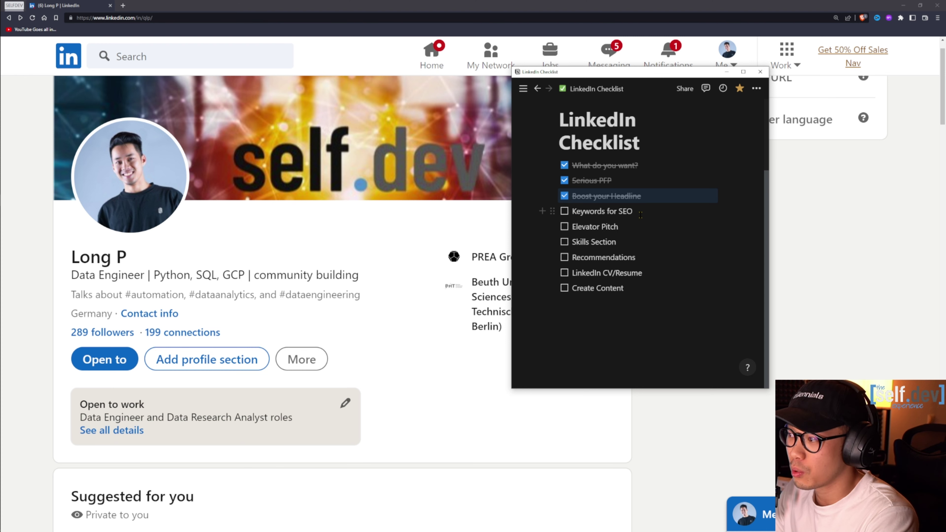
{"action": "left_click_drag", "start_coordinate": [641, 215], "coordinate": [570, 212]}
{"action": "left_click", "coordinate": [381, 234]}
Look over the profile's Open to work, Suggested for you, Analytics, Resources and Activity sections.
{"action": "scroll", "coordinate": [383, 235], "scroll_direction": "down", "scroll_amount": 1}
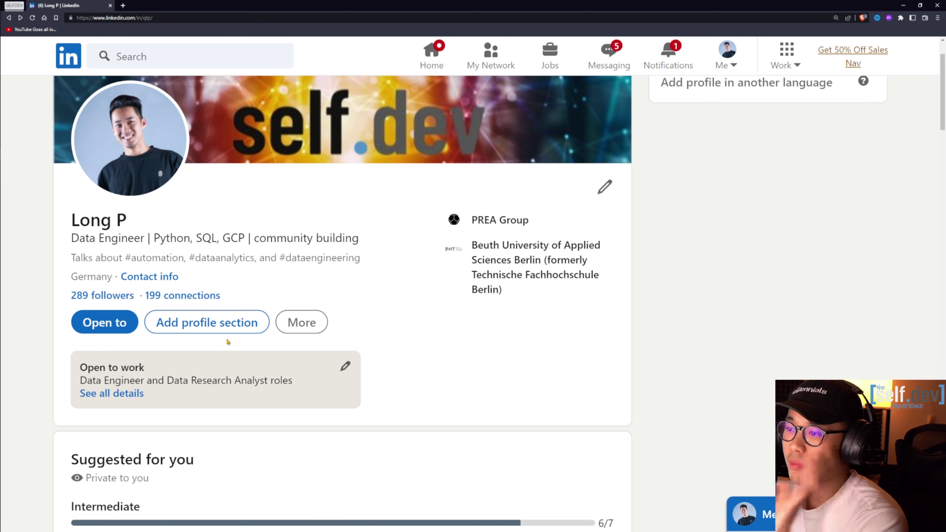
{"action": "scroll", "coordinate": [226, 341], "scroll_direction": "down", "scroll_amount": 8}
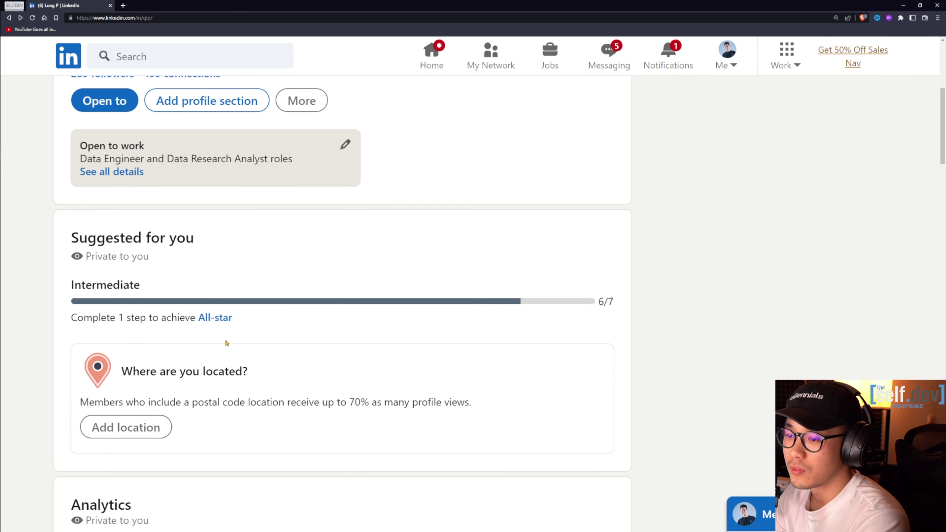
{"action": "scroll", "coordinate": [225, 338], "scroll_direction": "down", "scroll_amount": 7}
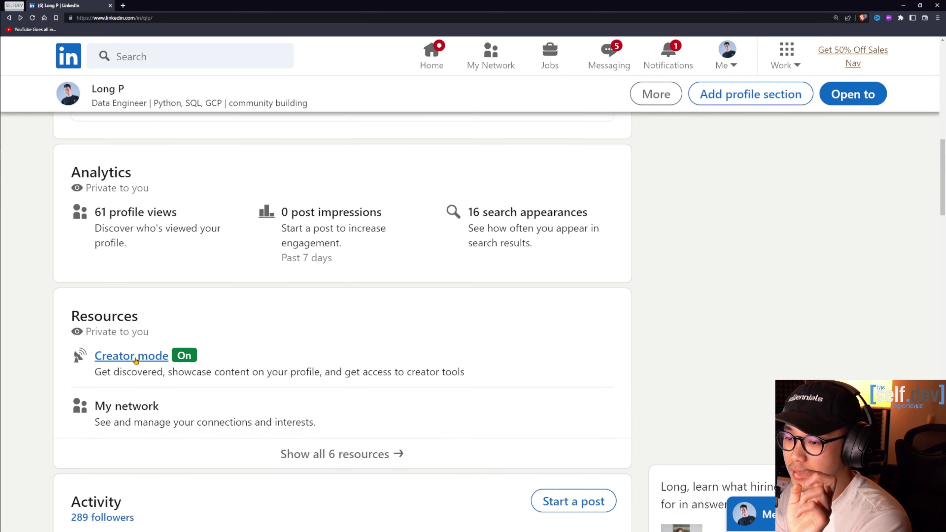
{"action": "scroll", "coordinate": [208, 364], "scroll_direction": "up", "scroll_amount": 10}
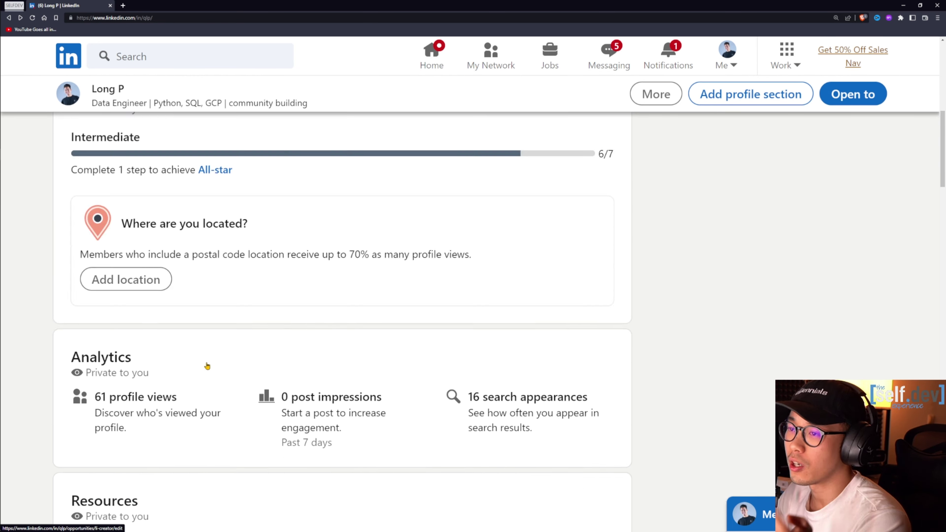
{"action": "scroll", "coordinate": [207, 365], "scroll_direction": "up", "scroll_amount": 4}
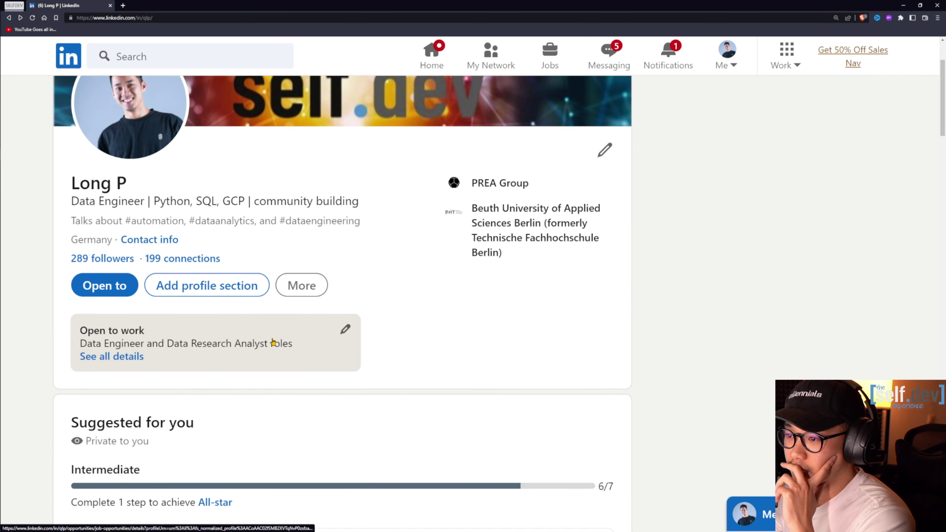
{"action": "scroll", "coordinate": [264, 237], "scroll_direction": "down", "scroll_amount": 10}
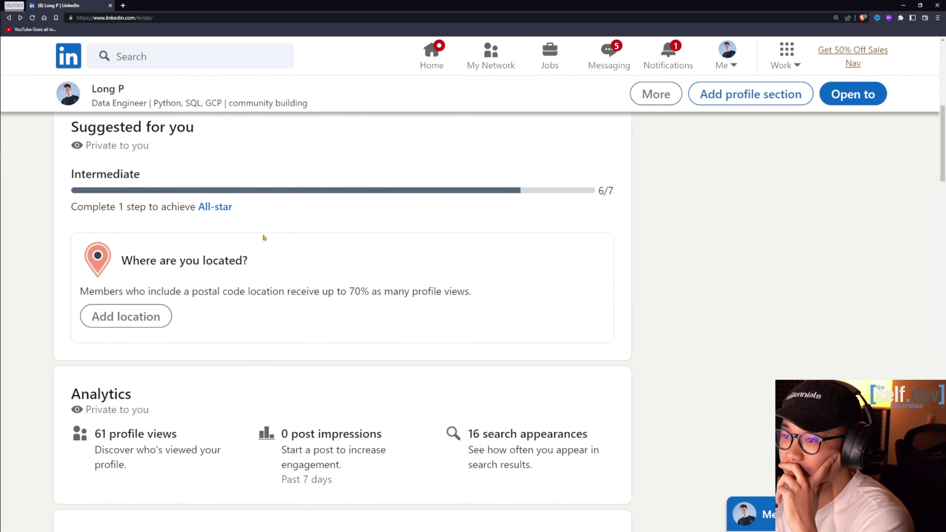
{"action": "scroll", "coordinate": [265, 238], "scroll_direction": "down", "scroll_amount": 11}
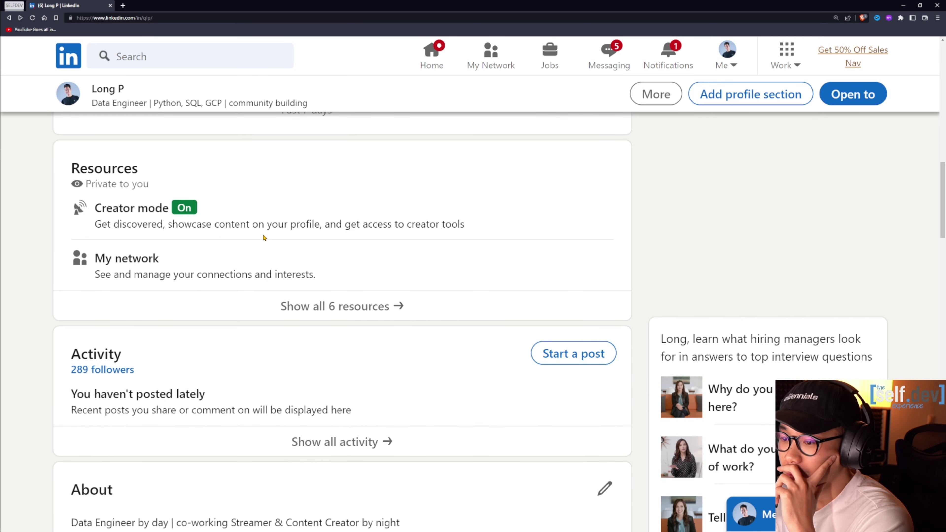
{"action": "scroll", "coordinate": [264, 237], "scroll_direction": "down", "scroll_amount": 1}
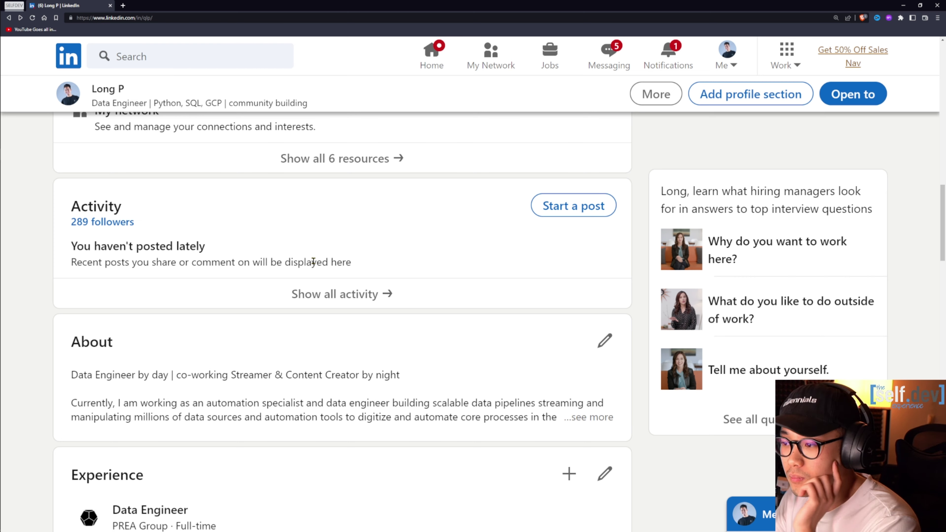
Expand the full About text and highlight it from the opening line to the hashtags.
{"action": "scroll", "coordinate": [313, 261], "scroll_direction": "down", "scroll_amount": 2}
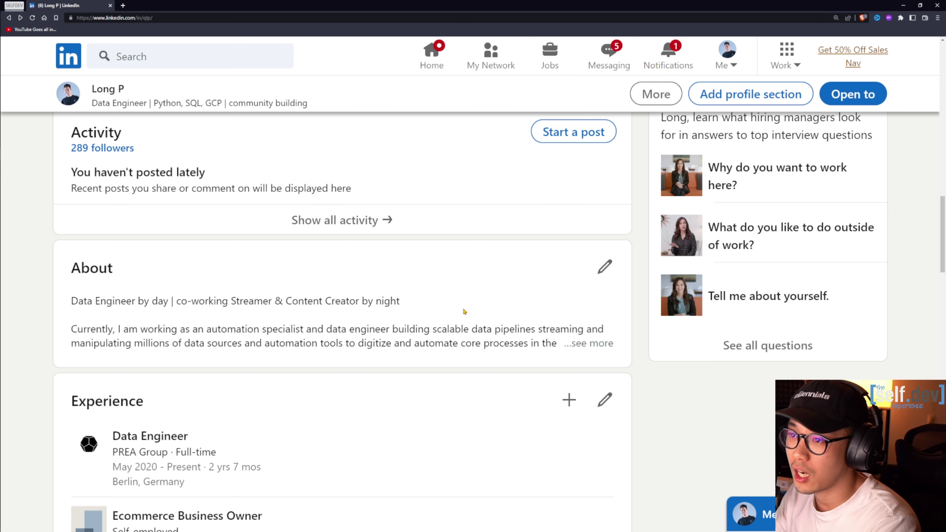
{"action": "left_click", "coordinate": [599, 344]}
{"action": "scroll", "coordinate": [362, 301], "scroll_direction": "down", "scroll_amount": 2}
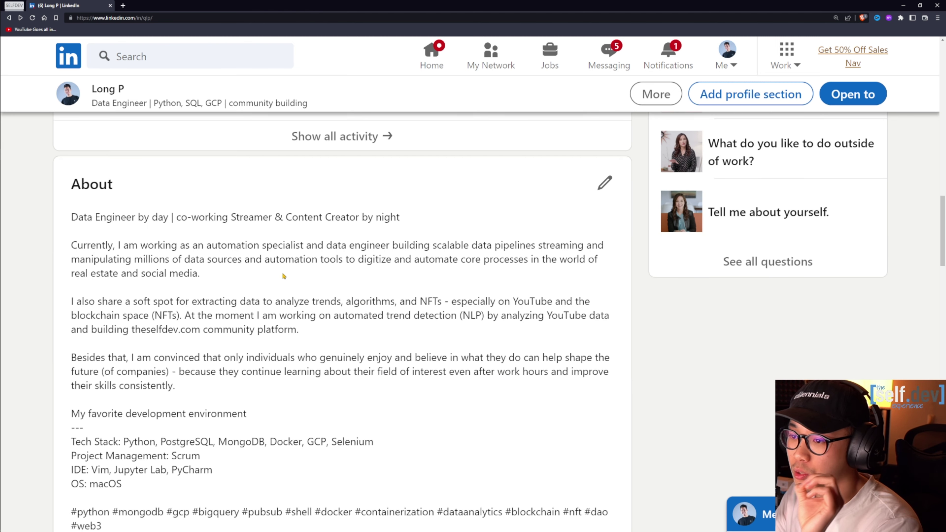
{"action": "scroll", "coordinate": [124, 222], "scroll_direction": "down", "scroll_amount": 1}
{"action": "left_click_drag", "start_coordinate": [72, 181], "coordinate": [486, 490]}
{"action": "left_click", "coordinate": [302, 357]}
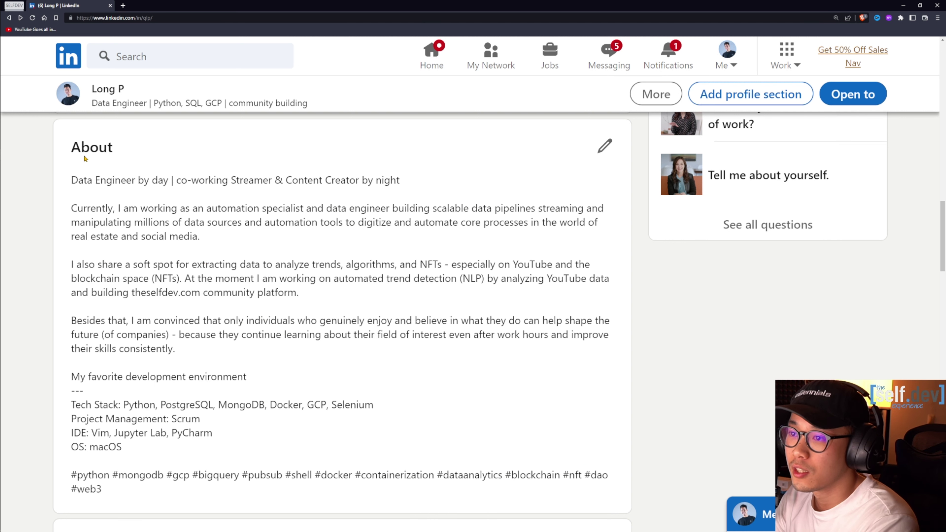
Highlight the About section's opening line, and extend the highlight from there through its three descriptive paragraphs.
{"action": "left_click_drag", "start_coordinate": [72, 180], "coordinate": [310, 181]}
{"action": "left_click", "coordinate": [410, 185]}
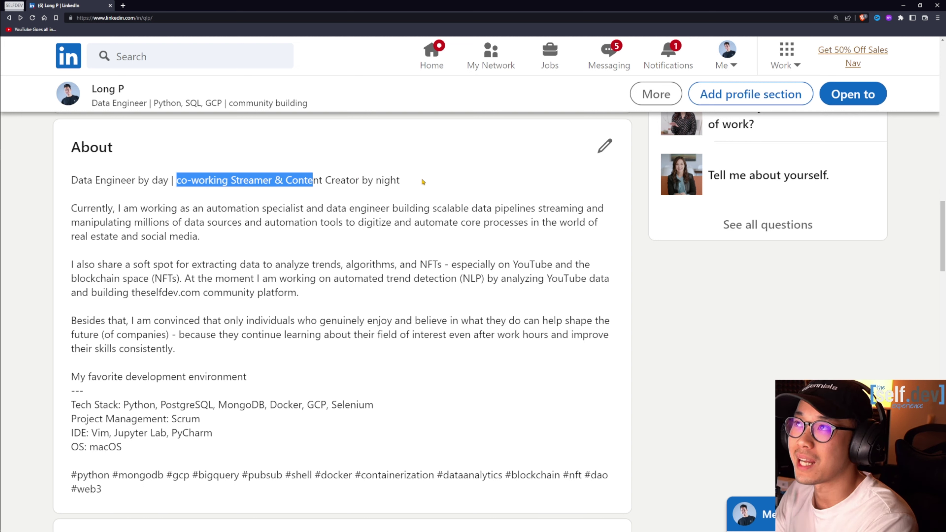
{"action": "left_click", "coordinate": [447, 181]}
{"action": "left_click_drag", "start_coordinate": [447, 181], "coordinate": [72, 180]}
{"action": "left_click", "coordinate": [167, 190]}
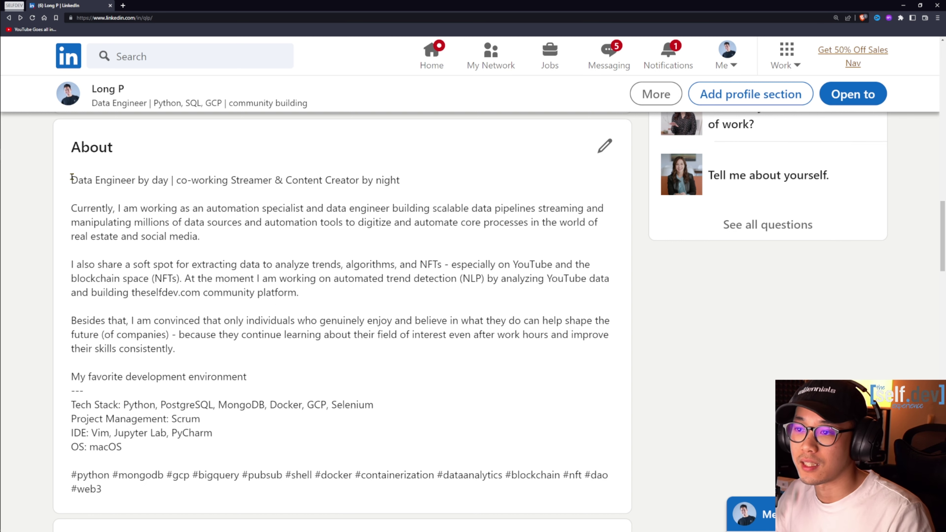
{"action": "left_click_drag", "start_coordinate": [70, 179], "coordinate": [330, 363]}
{"action": "left_click", "coordinate": [330, 366]}
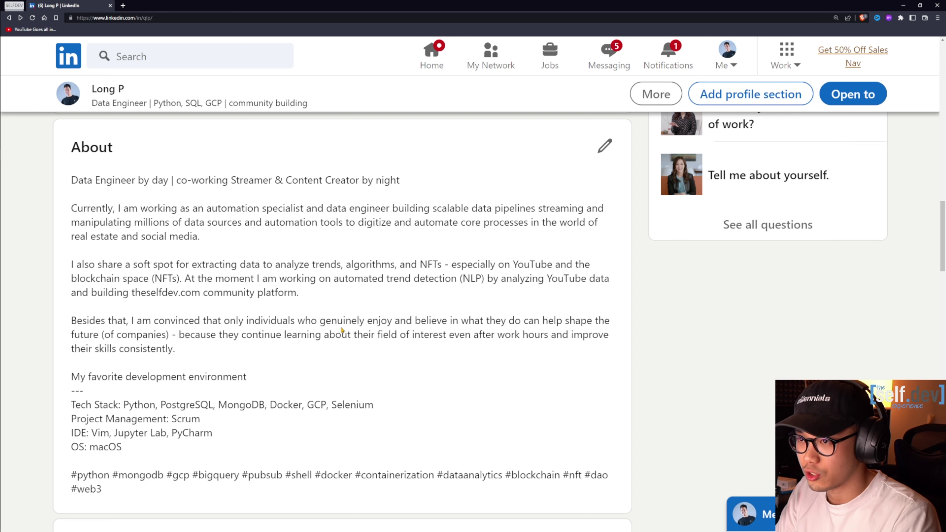
Search the web in a new tab for "anschreiben dict", view its dict.cc translations, and return to the LinkedIn profile.
{"action": "key", "text": "ctrl+t"}
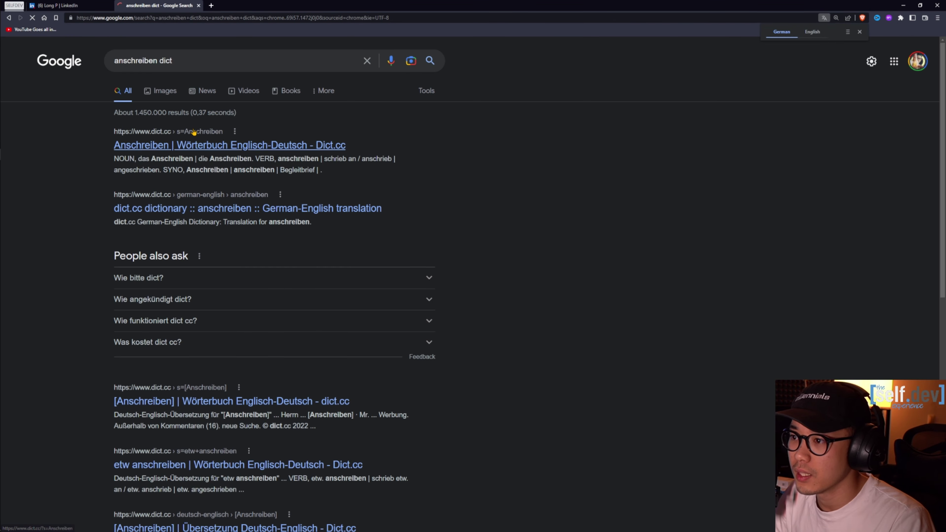
{"action": "left_click", "coordinate": [314, 196]}
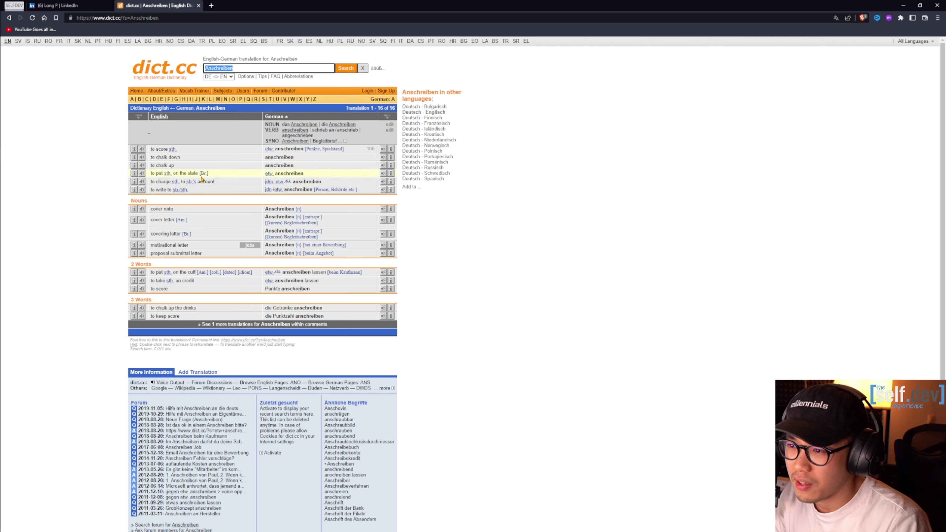
{"action": "middle_click", "coordinate": [152, 8]}
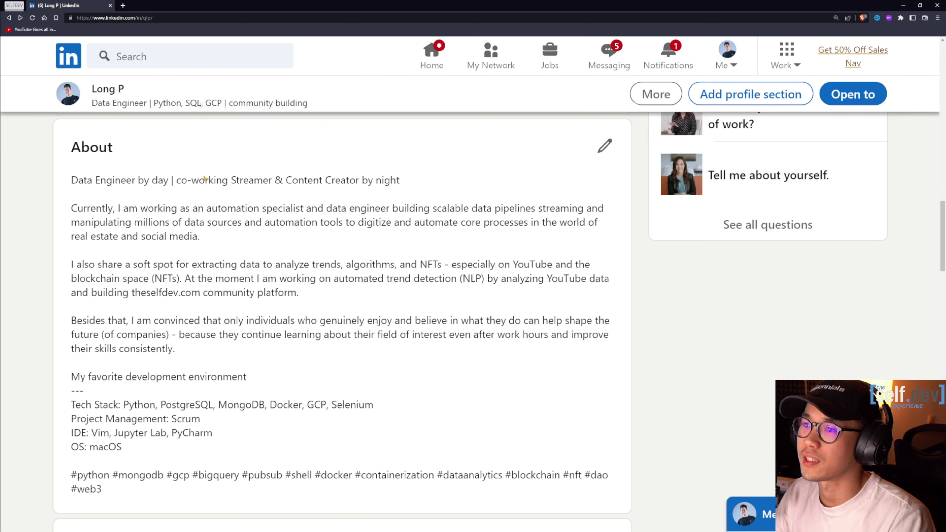
Highlight the About section's "Currently" paragraph and single out its phrase "real estate and social media".
{"action": "key", "text": "ctrl+plus"}
{"action": "key", "text": "ctrl+plus"}
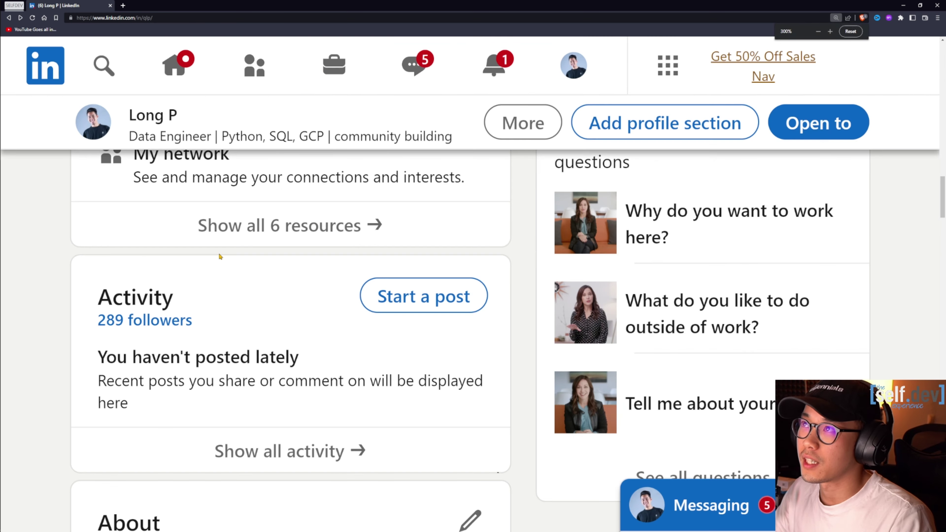
{"action": "key", "text": "ctrl+minus"}
{"action": "scroll", "coordinate": [219, 264], "scroll_direction": "down", "scroll_amount": 2}
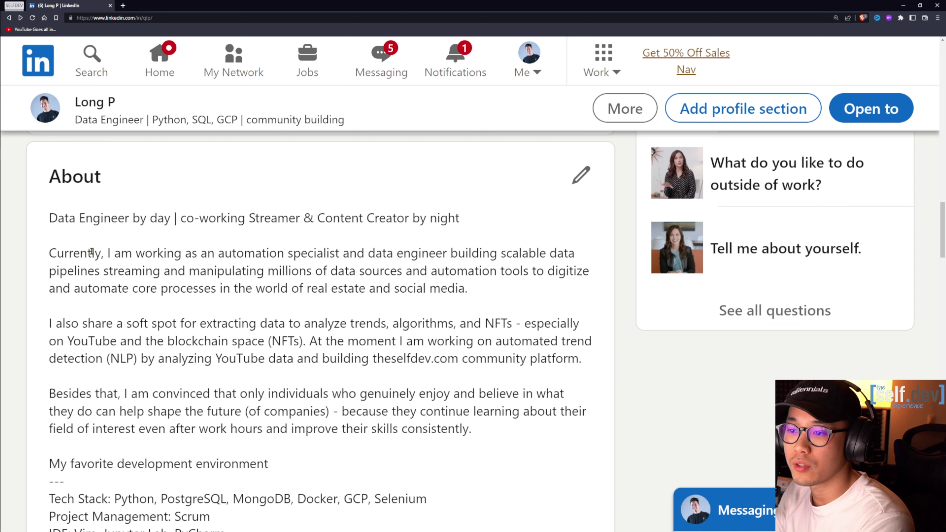
{"action": "left_click_drag", "start_coordinate": [49, 253], "coordinate": [410, 288]}
{"action": "mouse_move", "coordinate": [468, 288]}
{"action": "left_mouse_down"}
{"action": "mouse_move", "coordinate": [303, 288]}
{"action": "mouse_move", "coordinate": [477, 296]}
{"action": "left_mouse_up"}
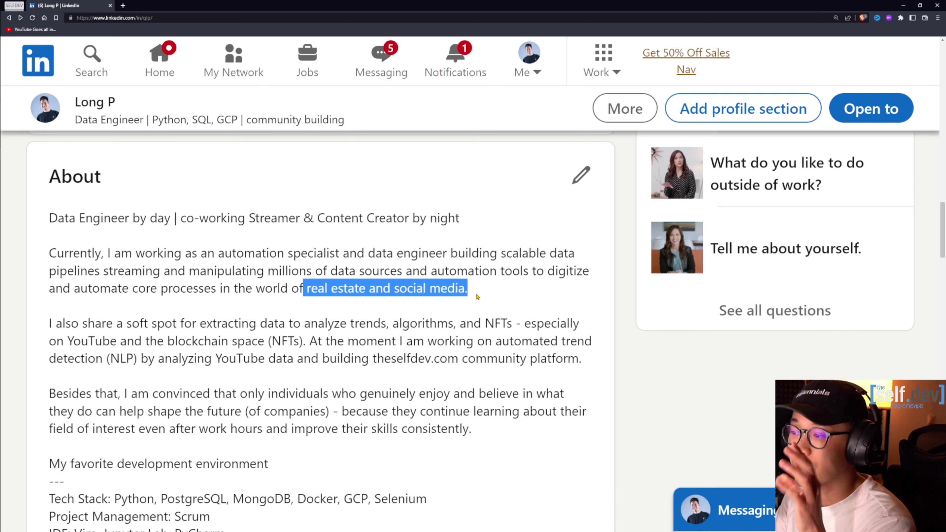
{"action": "left_click", "coordinate": [476, 284]}
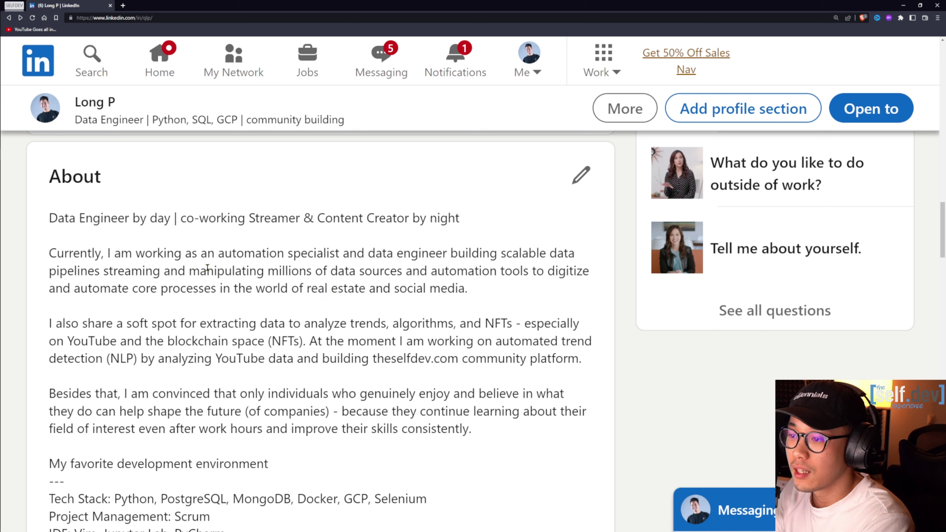
Highlight key terms in the About text in turn: "millions of data sources", "extracting data to analyze", "NFTs", "YouTube" and "NLP".
{"action": "left_click_drag", "start_coordinate": [264, 271], "coordinate": [362, 271]}
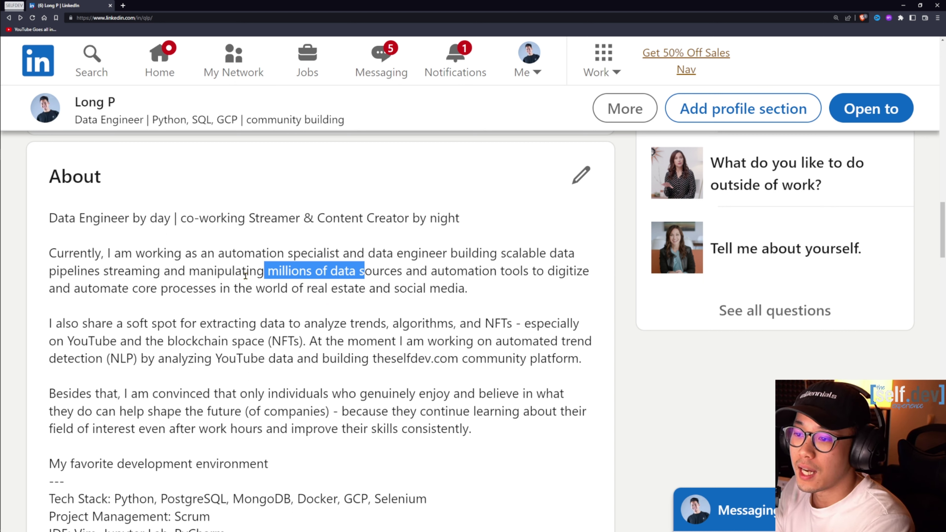
{"action": "scroll", "coordinate": [239, 274], "scroll_direction": "down", "scroll_amount": 1}
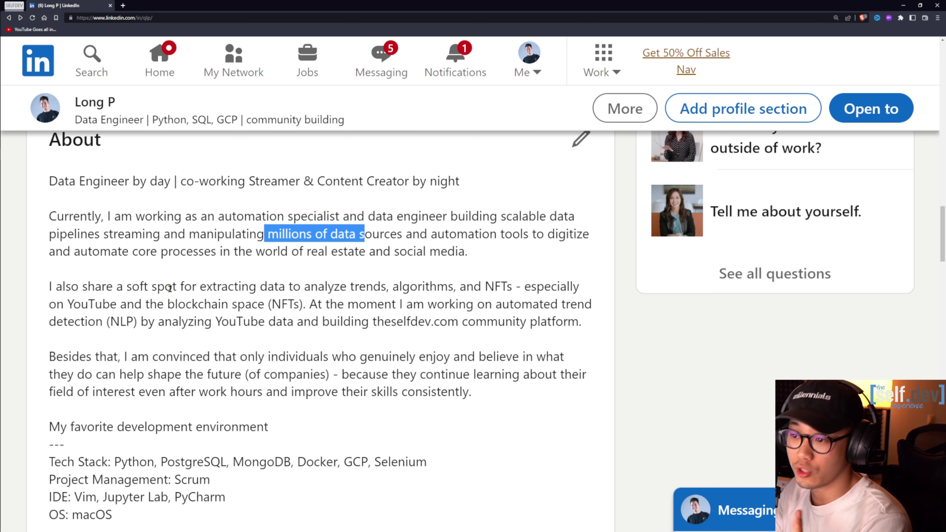
{"action": "left_click_drag", "start_coordinate": [197, 286], "coordinate": [327, 287]}
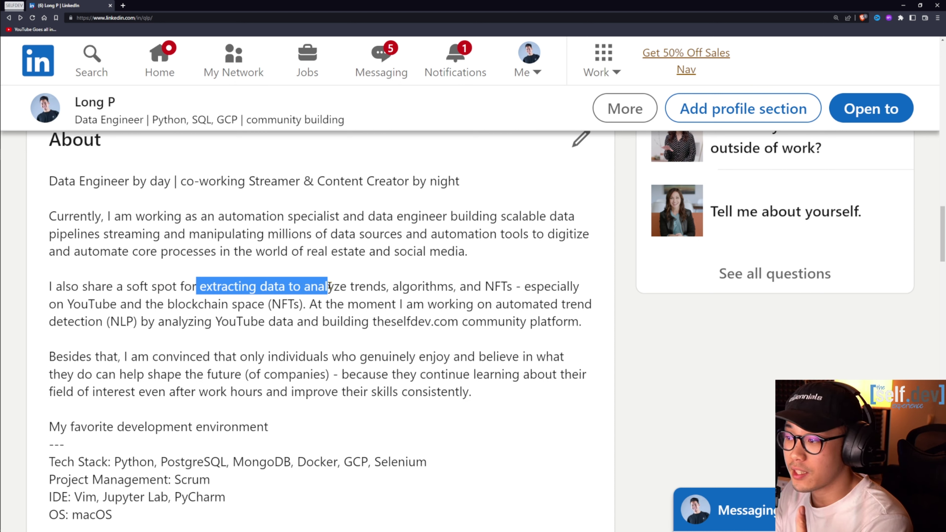
{"action": "double_click", "coordinate": [485, 287]}
{"action": "double_click", "coordinate": [94, 304]}
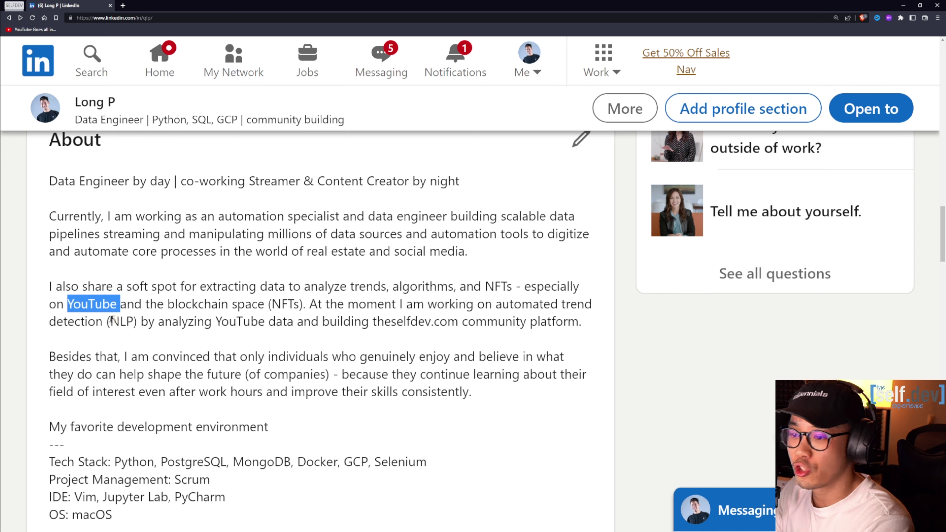
{"action": "left_click_drag", "start_coordinate": [112, 320], "coordinate": [141, 320]}
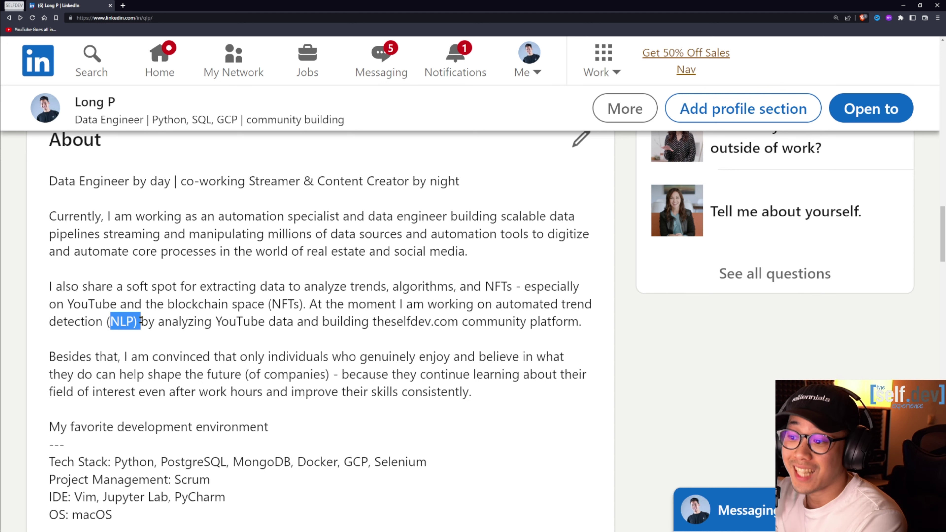
Highlight the About text from the "I also share a soft spot" paragraph through the "Besides that" paragraph, and clear the selection.
{"action": "scroll", "coordinate": [142, 320], "scroll_direction": "down", "scroll_amount": 1}
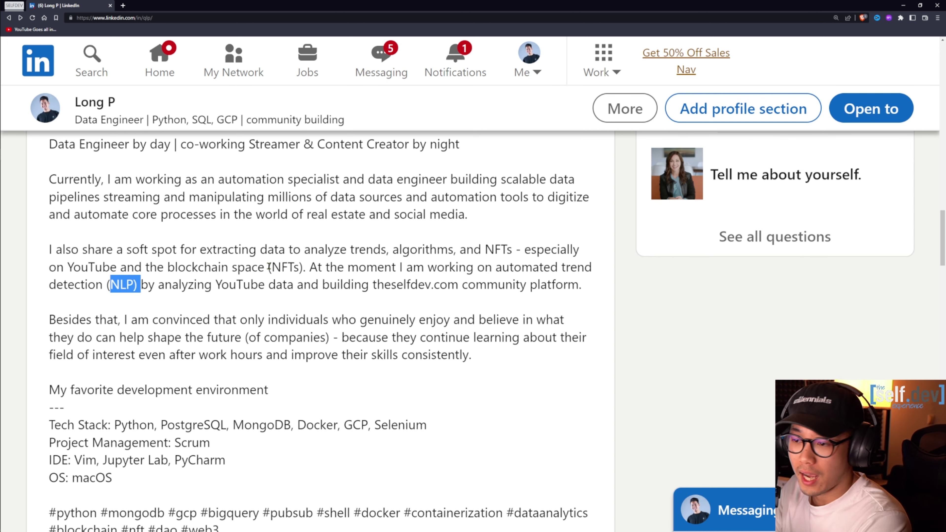
{"action": "left_click_drag", "start_coordinate": [480, 363], "coordinate": [78, 263]}
{"action": "left_click", "coordinate": [139, 262]}
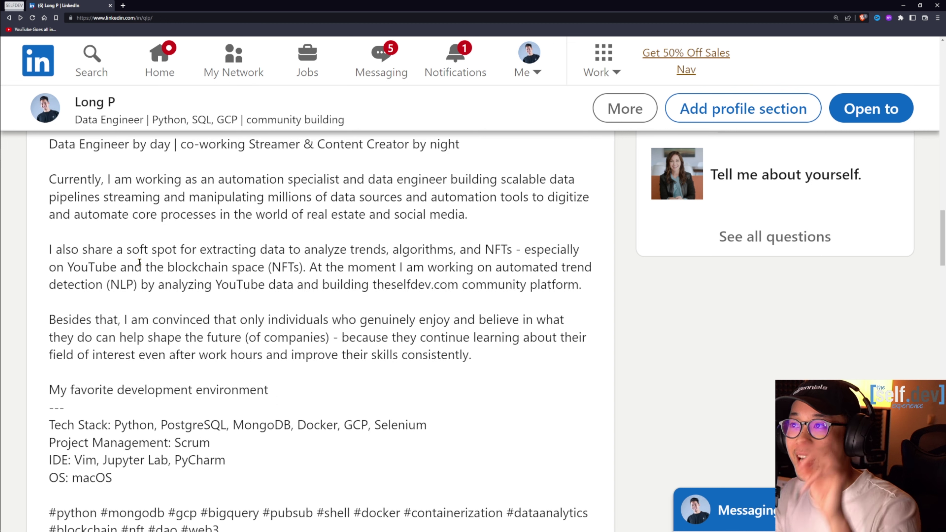
Highlight the About text from "My favorite development environment" through the hashtags, narrow it to the environment list, and single out its heading.
{"action": "scroll", "coordinate": [139, 262], "scroll_direction": "down", "scroll_amount": 4}
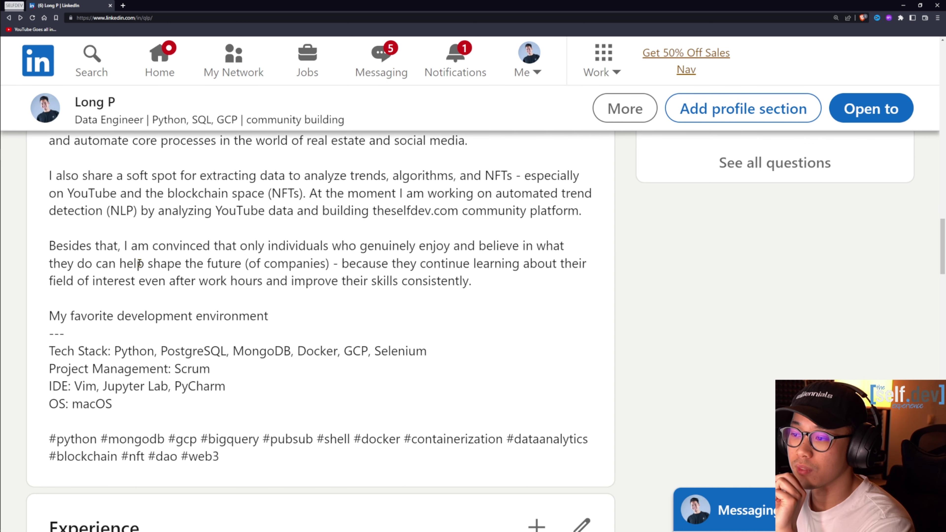
{"action": "left_click_drag", "start_coordinate": [51, 239], "coordinate": [232, 382]}
{"action": "left_click", "coordinate": [234, 341]}
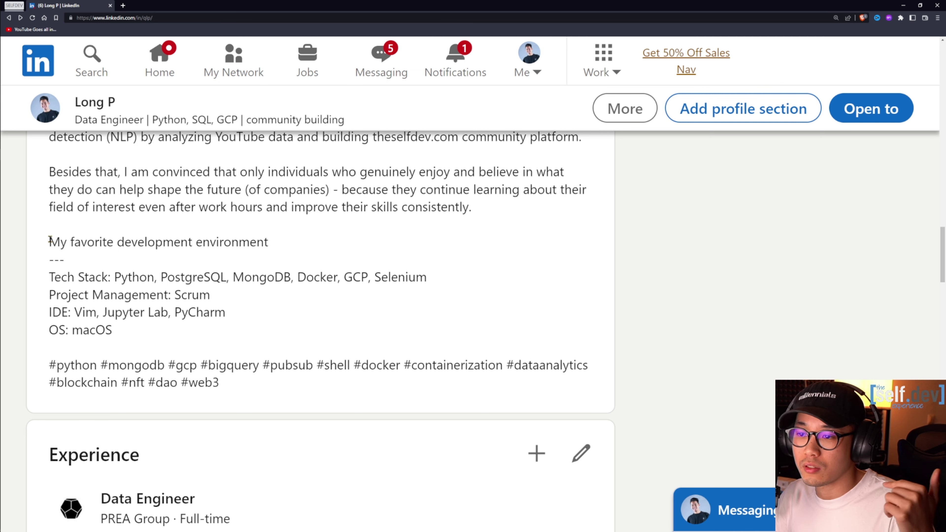
{"action": "left_click_drag", "start_coordinate": [50, 240], "coordinate": [226, 331]}
{"action": "left_click", "coordinate": [95, 249]}
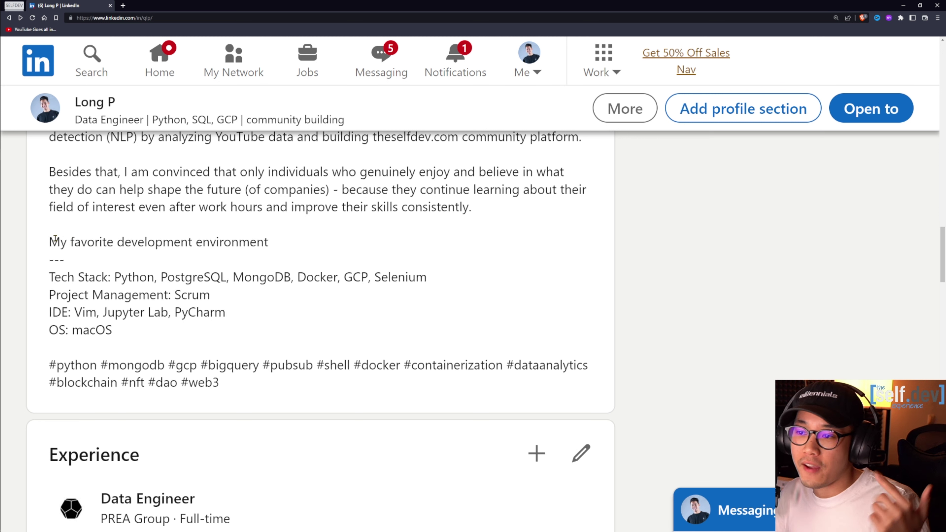
{"action": "mouse_move", "coordinate": [55, 238]}
{"action": "left_mouse_down"}
{"action": "mouse_move", "coordinate": [293, 247]}
{"action": "mouse_move", "coordinate": [40, 248]}
{"action": "left_mouse_up"}
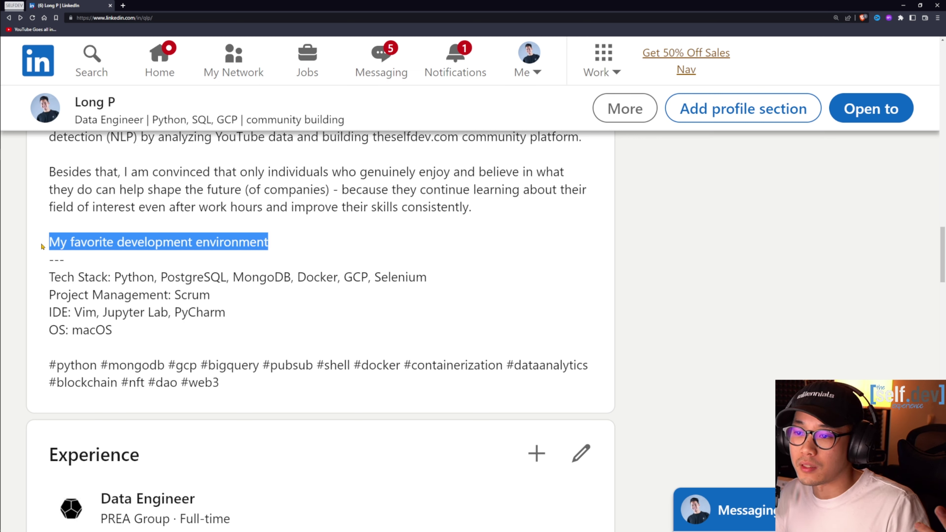
{"action": "left_click", "coordinate": [132, 268]}
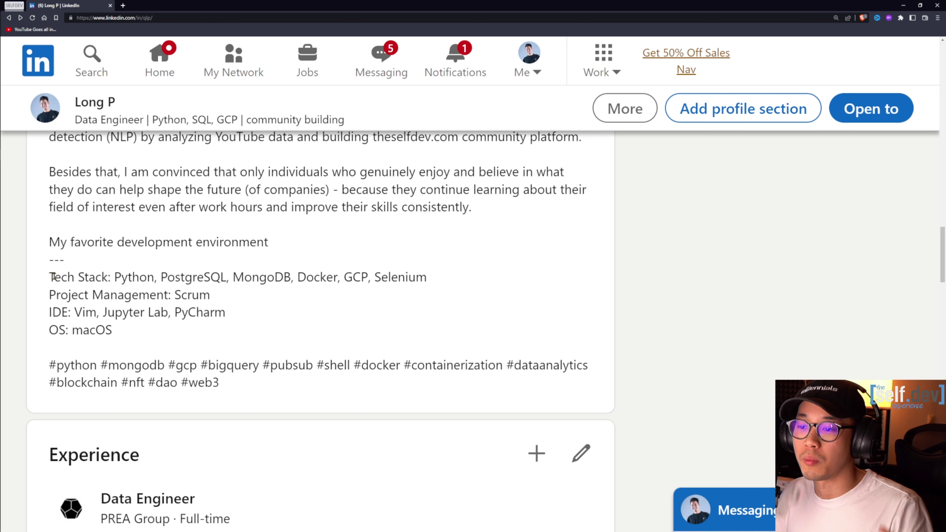
Highlight the Tech Stack, Project Management, IDE and OS entries of the development environment list in turn.
{"action": "left_click_drag", "start_coordinate": [50, 277], "coordinate": [184, 279]}
{"action": "left_click", "coordinate": [262, 281]}
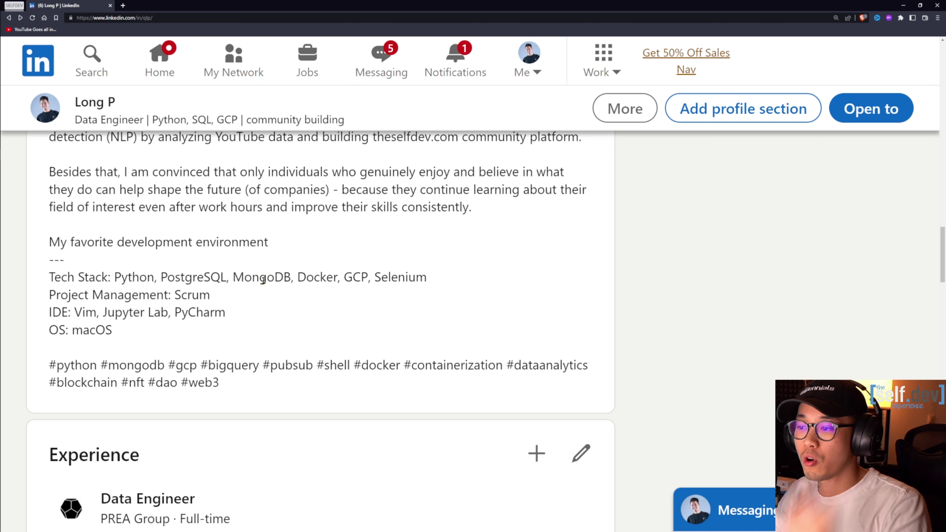
{"action": "left_click_drag", "start_coordinate": [416, 277], "coordinate": [190, 278]}
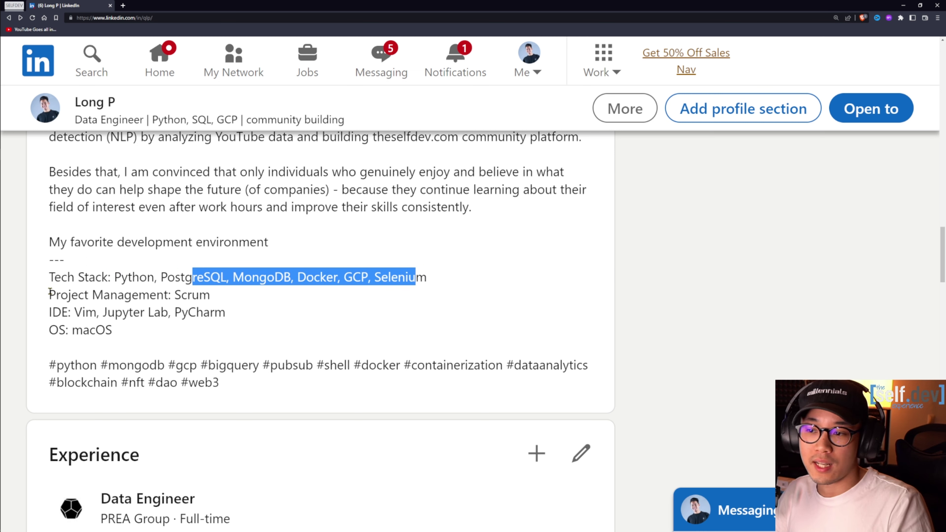
{"action": "left_click_drag", "start_coordinate": [49, 295], "coordinate": [172, 295]}
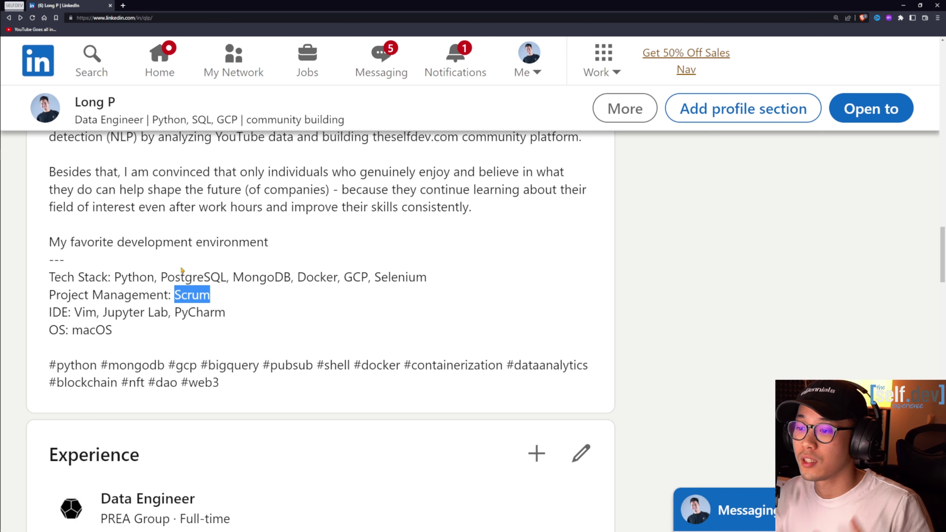
{"action": "left_click", "coordinate": [219, 296]}
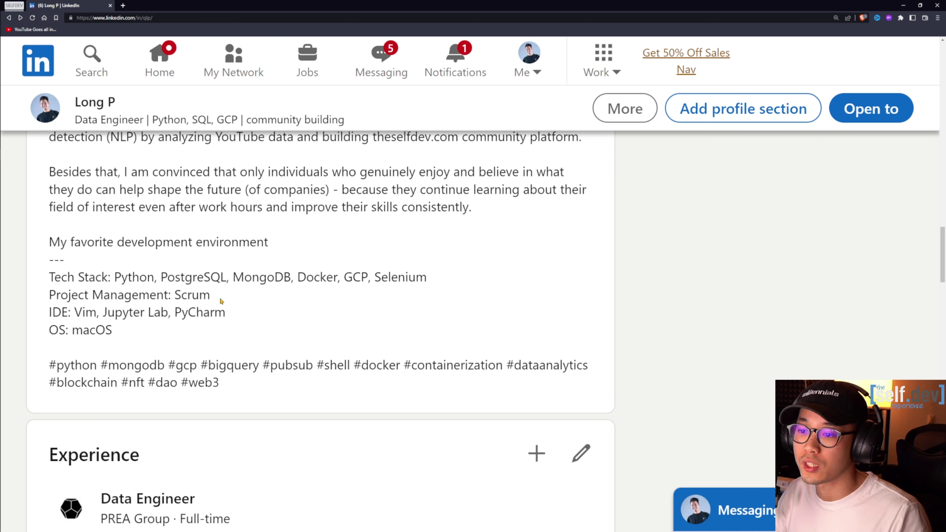
{"action": "left_click_drag", "start_coordinate": [74, 312], "coordinate": [51, 313]}
{"action": "left_click", "coordinate": [226, 313]}
{"action": "left_click_drag", "start_coordinate": [112, 330], "coordinate": [59, 328]}
{"action": "left_click", "coordinate": [91, 329]}
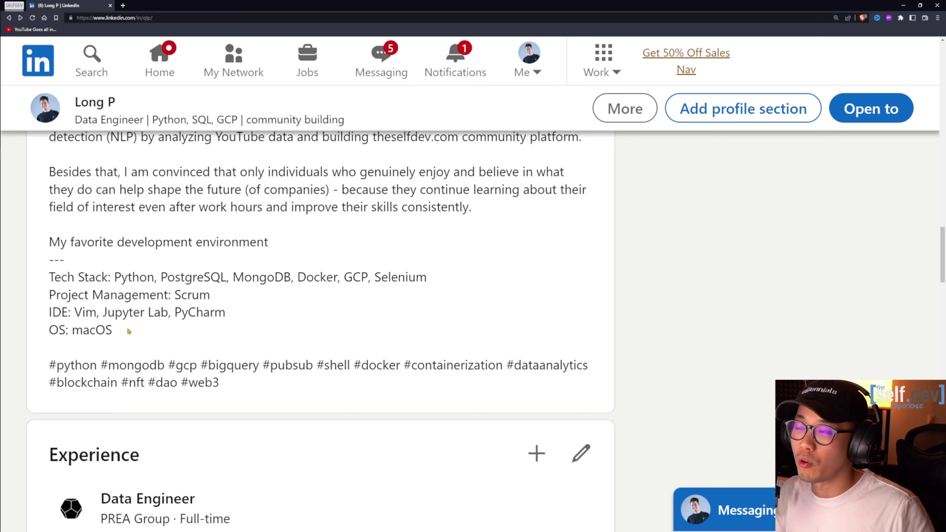
Highlight both hashtag lines at the end of the About section, and single out "#containerization" and "blockchain".
{"action": "left_click_drag", "start_coordinate": [220, 383], "coordinate": [243, 388]}
{"action": "left_click", "coordinate": [77, 369]}
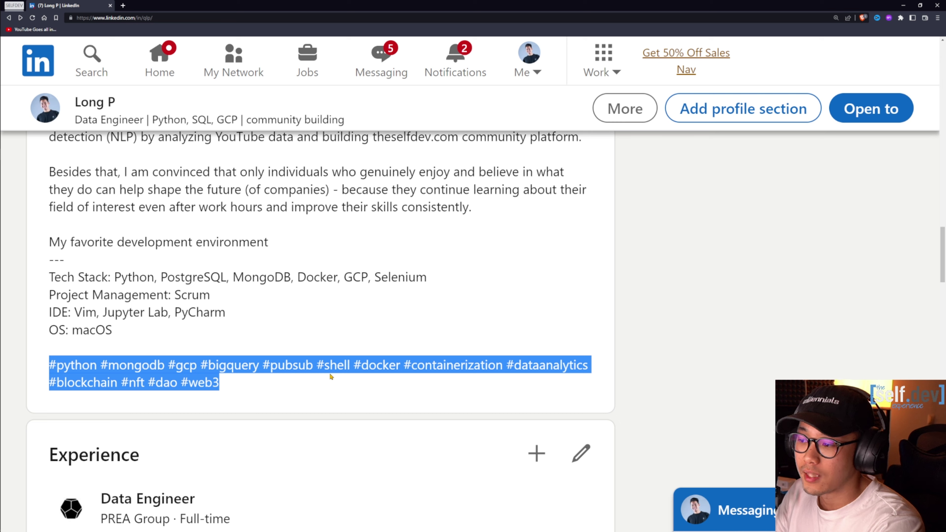
{"action": "left_click", "coordinate": [260, 370]}
{"action": "scroll", "coordinate": [239, 309], "scroll_direction": "up", "scroll_amount": 2}
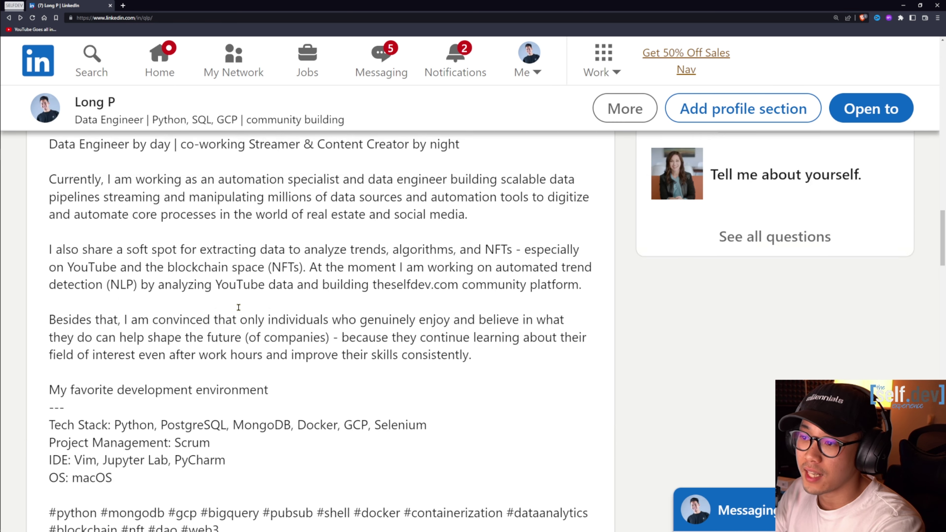
{"action": "scroll", "coordinate": [149, 224], "scroll_direction": "down", "scroll_amount": 1}
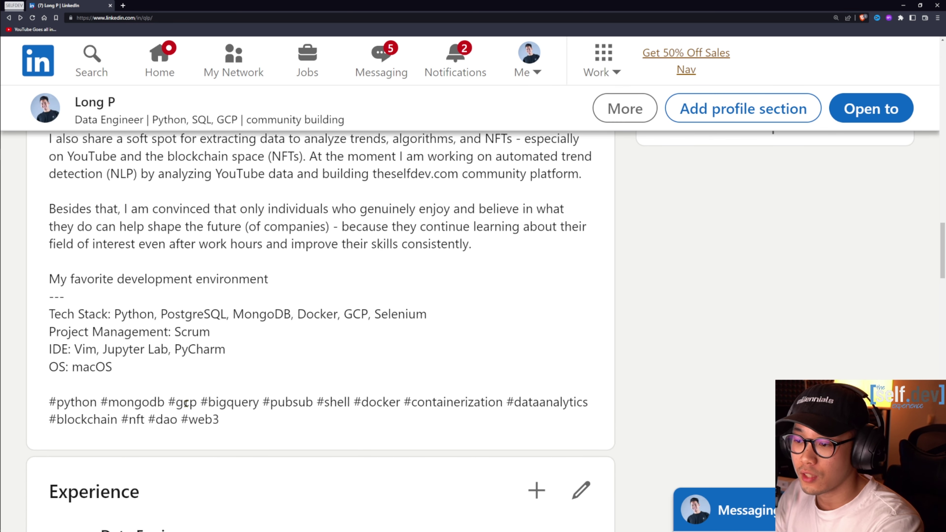
{"action": "left_click_drag", "start_coordinate": [207, 402], "coordinate": [506, 403]}
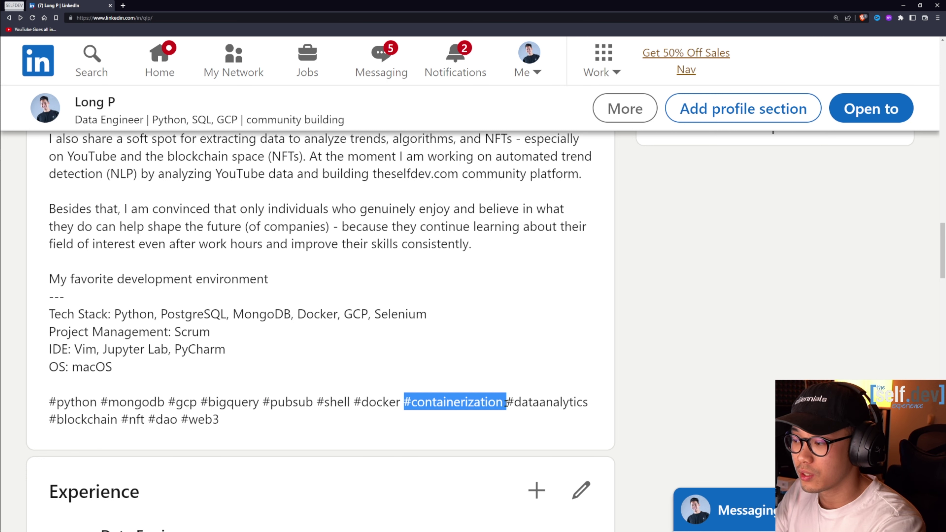
{"action": "double_click", "coordinate": [76, 419]}
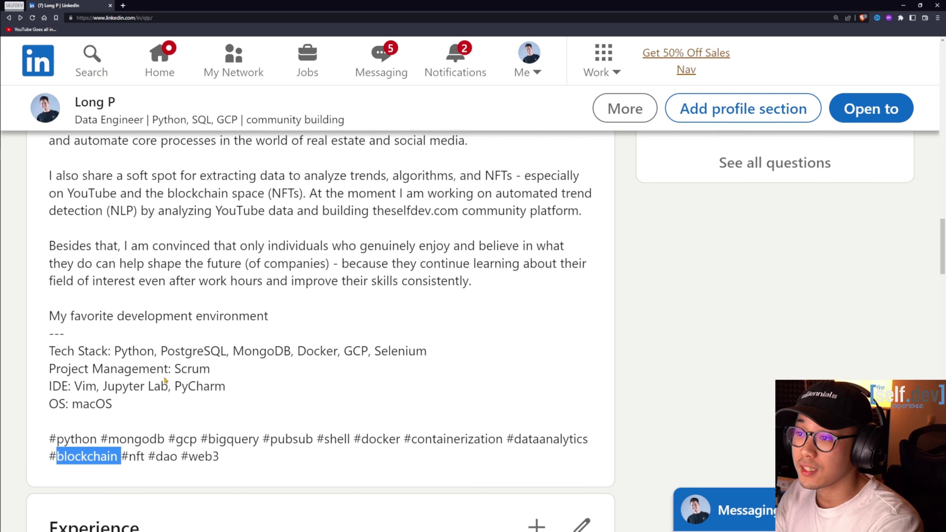
Switch to the LinkedIn Checklist, mark "Keywords for SEO" as done, and highlight "Elevator Pitch".
{"action": "scroll", "coordinate": [164, 379], "scroll_direction": "up", "scroll_amount": 1}
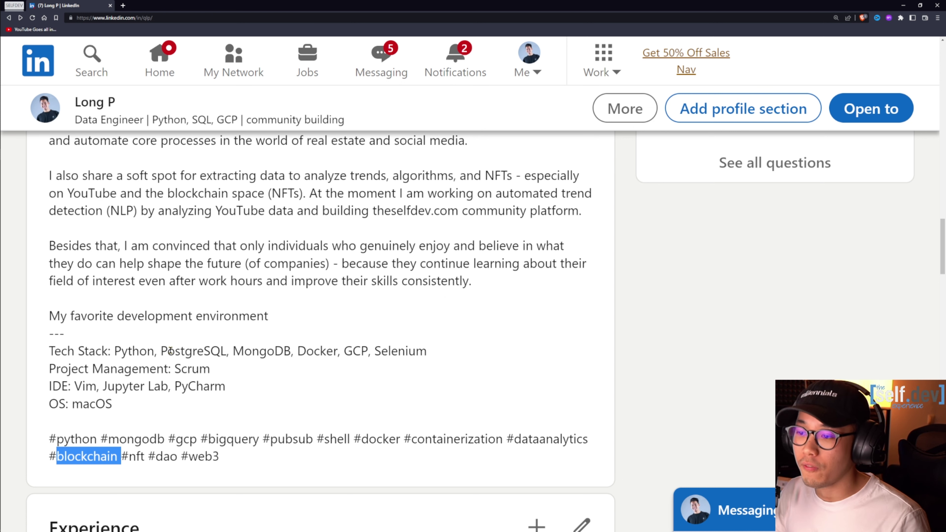
{"action": "key", "text": "alt+Tab"}
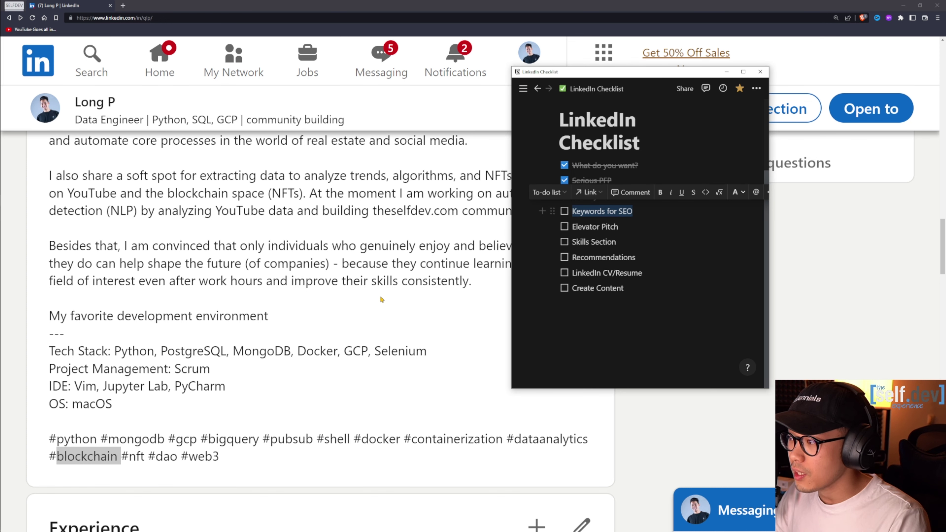
{"action": "left_click", "coordinate": [565, 210]}
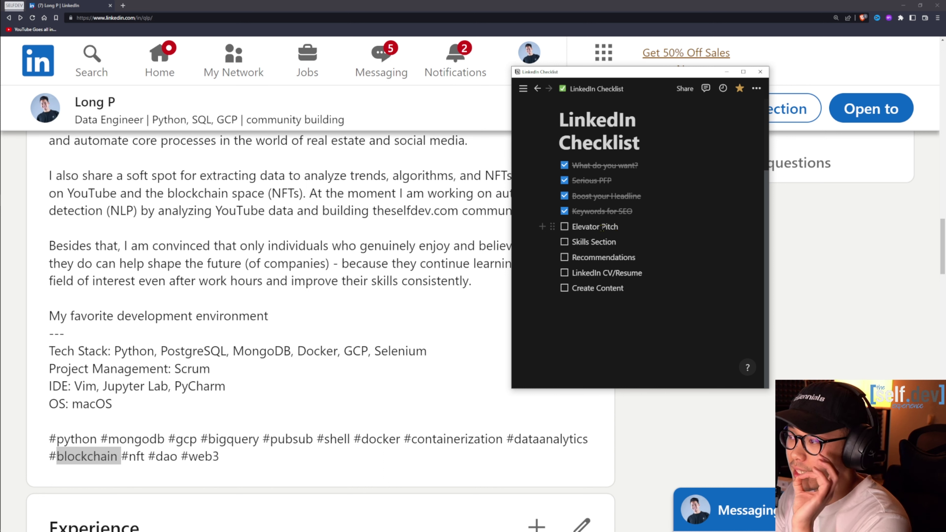
{"action": "left_click_drag", "start_coordinate": [572, 227], "coordinate": [639, 232]}
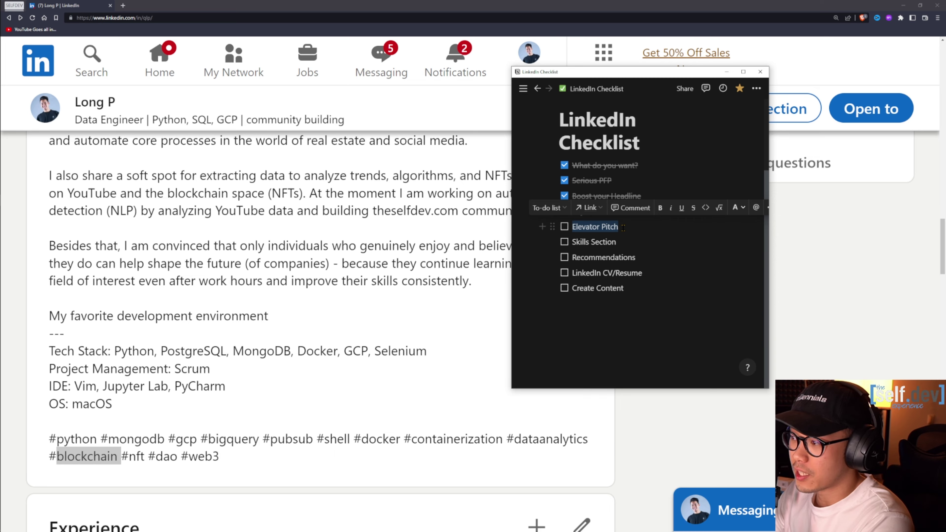
Return to the LinkedIn profile and highlight the profile name and headline in the intro card.
{"action": "left_click", "coordinate": [433, 215]}
{"action": "scroll", "coordinate": [432, 215], "scroll_direction": "up", "scroll_amount": 3}
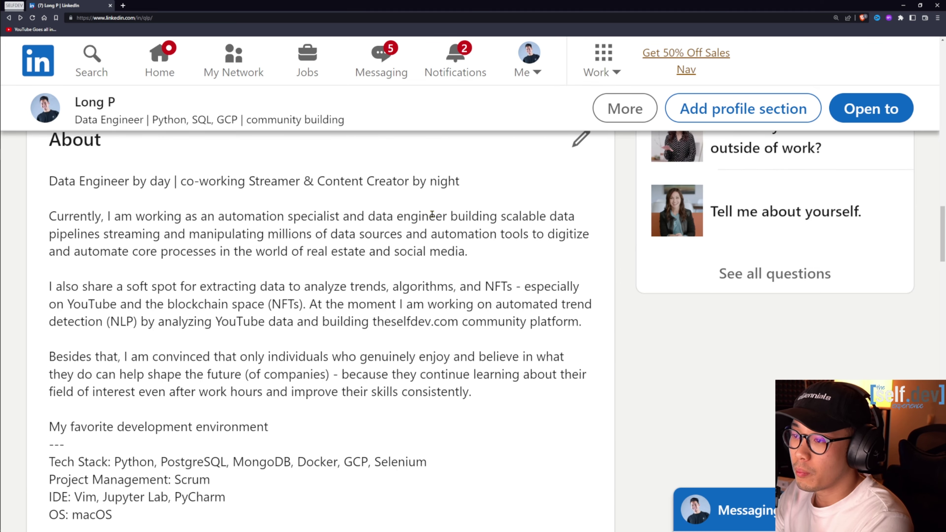
{"action": "scroll", "coordinate": [431, 215], "scroll_direction": "up", "scroll_amount": 10}
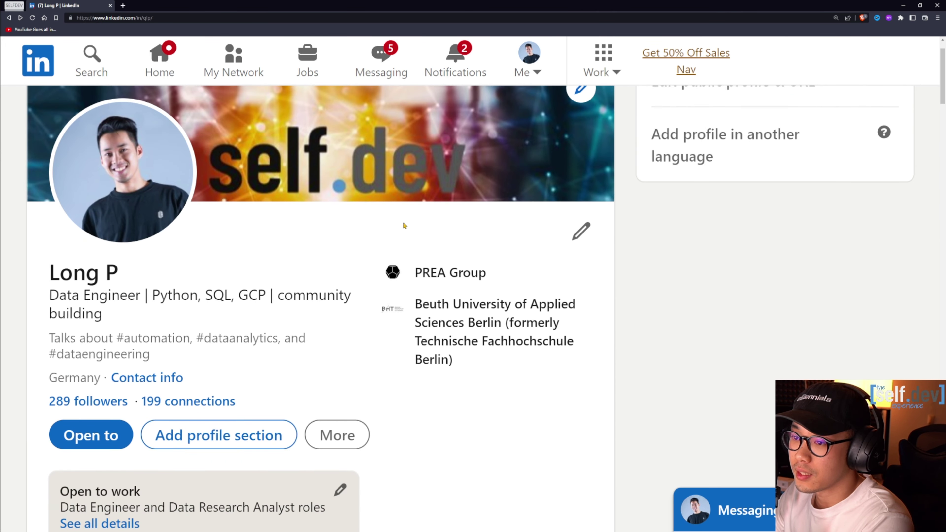
{"action": "left_click_drag", "start_coordinate": [50, 271], "coordinate": [178, 321]}
{"action": "left_click", "coordinate": [186, 314]}
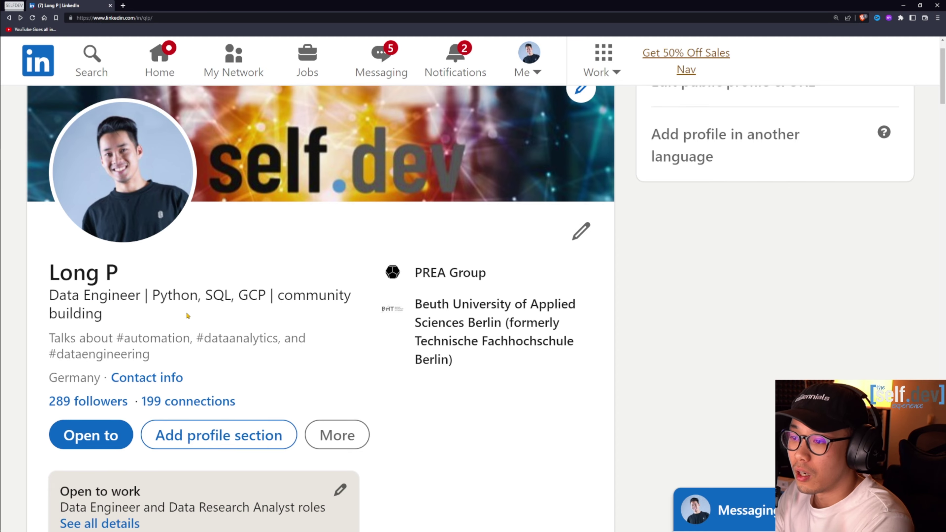
Highlight the About section's opening line together with its "Currently" paragraph.
{"action": "scroll", "coordinate": [186, 311], "scroll_direction": "down", "scroll_amount": 4}
{"action": "scroll", "coordinate": [185, 311], "scroll_direction": "down", "scroll_amount": 20}
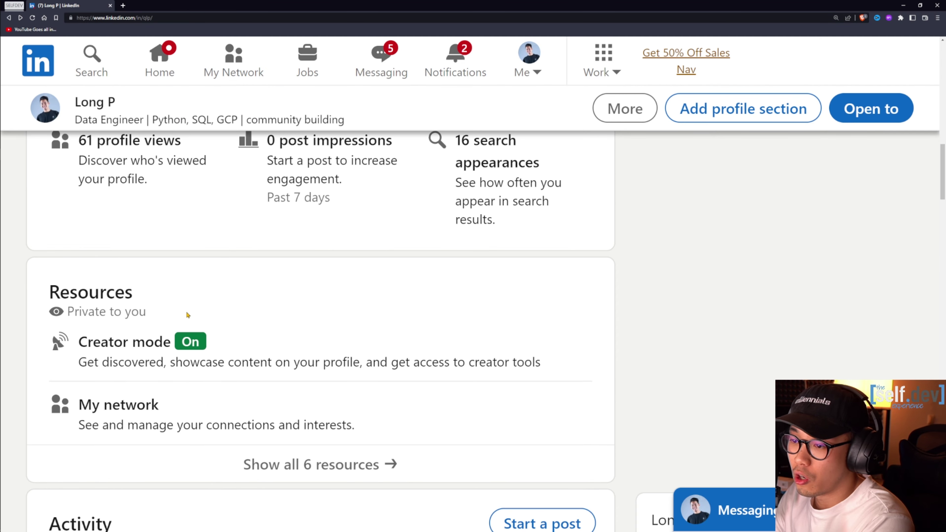
{"action": "scroll", "coordinate": [187, 311], "scroll_direction": "down", "scroll_amount": 10}
{"action": "scroll", "coordinate": [83, 200], "scroll_direction": "up", "scroll_amount": 4}
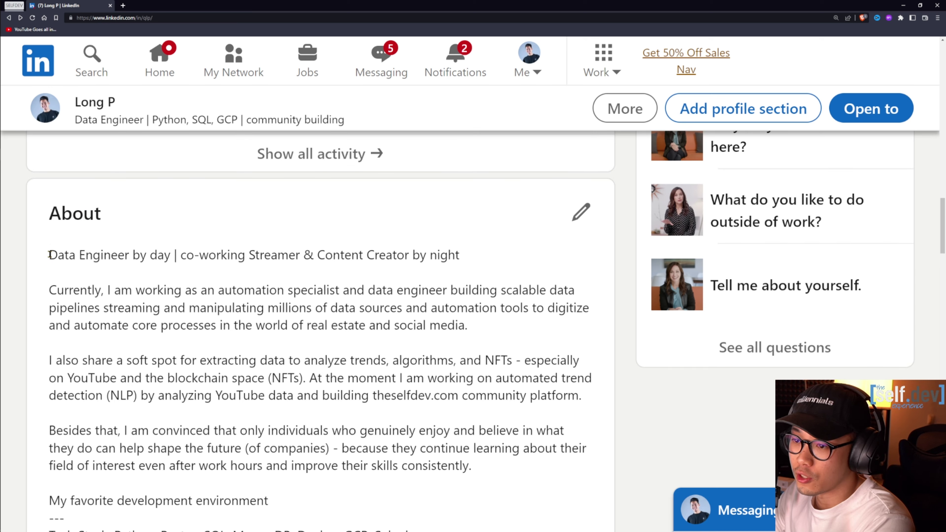
{"action": "left_click_drag", "start_coordinate": [50, 254], "coordinate": [506, 331]}
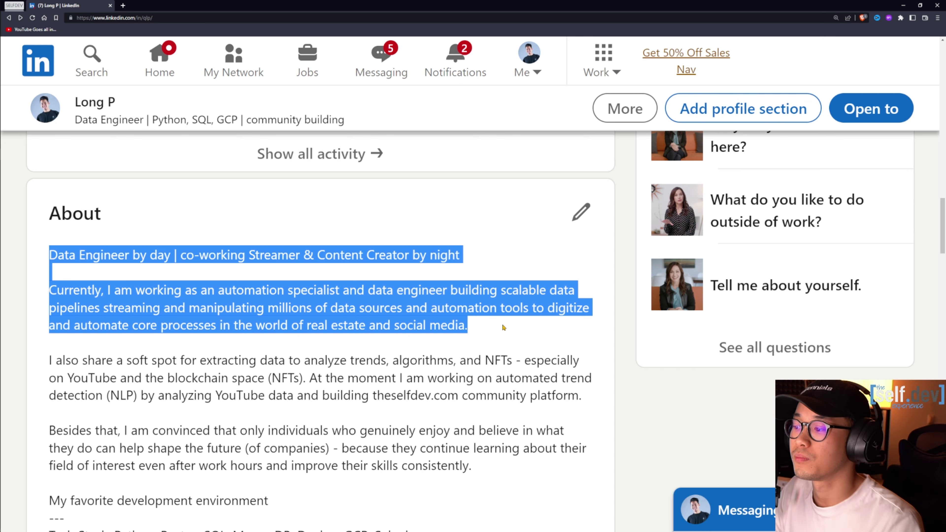
Switch to the LinkedIn Checklist, mark "Elevator Pitch" as done, and move "LinkedIn CV/Resume" directly above "Skills Section".
{"action": "scroll", "coordinate": [481, 300], "scroll_direction": "down", "scroll_amount": 8}
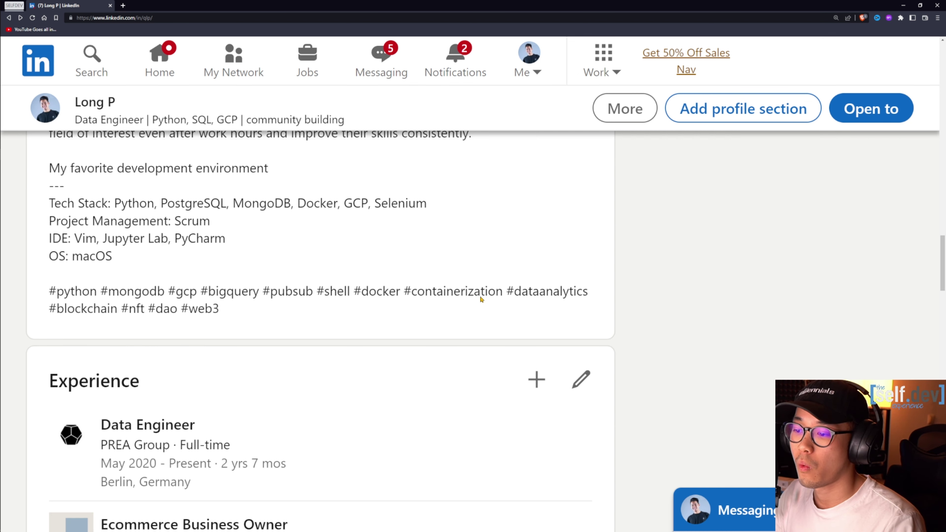
{"action": "key", "text": "alt+Tab"}
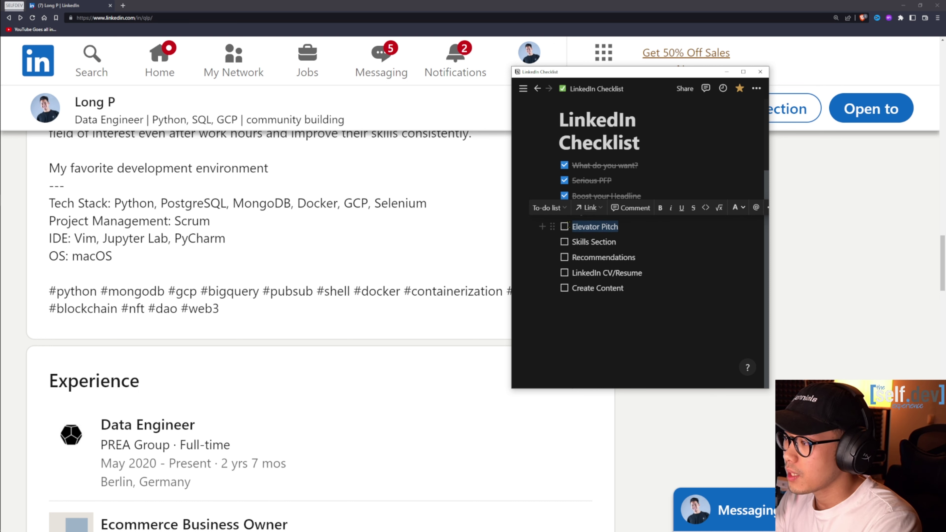
{"action": "left_click", "coordinate": [565, 226]}
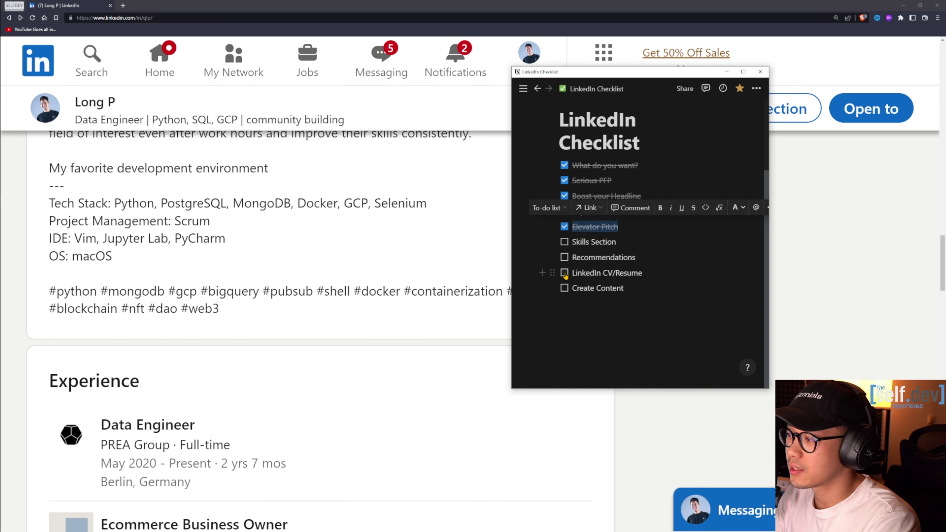
{"action": "left_click_drag", "start_coordinate": [552, 273], "coordinate": [568, 236]}
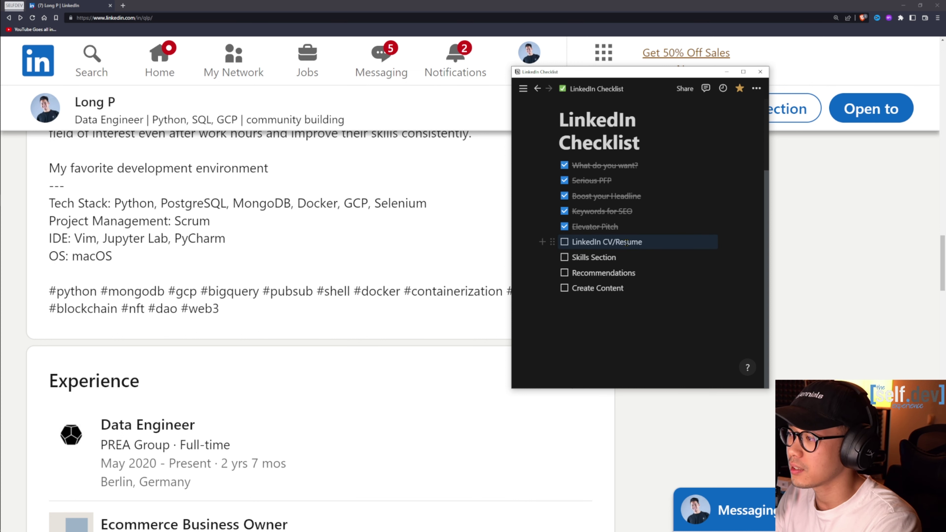
Return to the LinkedIn profile, highlight the "Experience" heading, and open the full experience details page.
{"action": "left_click", "coordinate": [142, 383]}
{"action": "left_click_drag", "start_coordinate": [141, 384], "coordinate": [51, 384]}
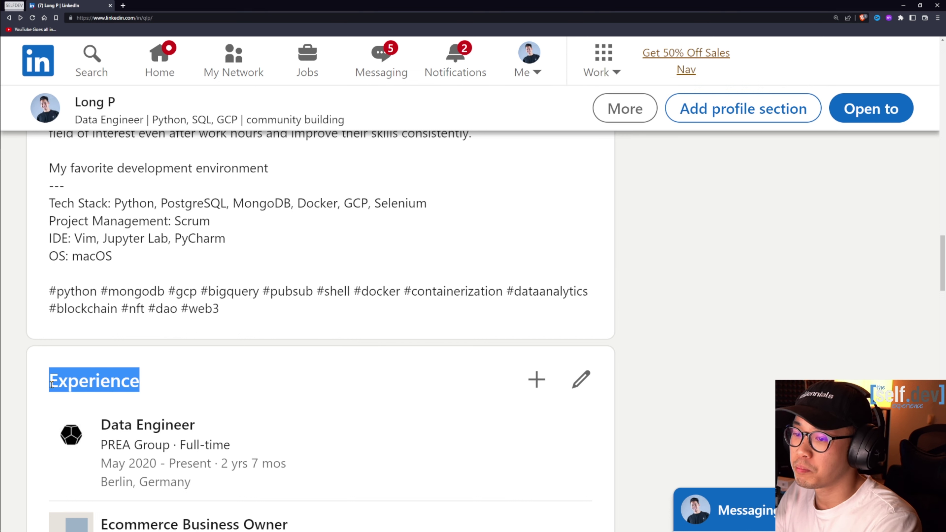
{"action": "scroll", "coordinate": [238, 283], "scroll_direction": "down", "scroll_amount": 4}
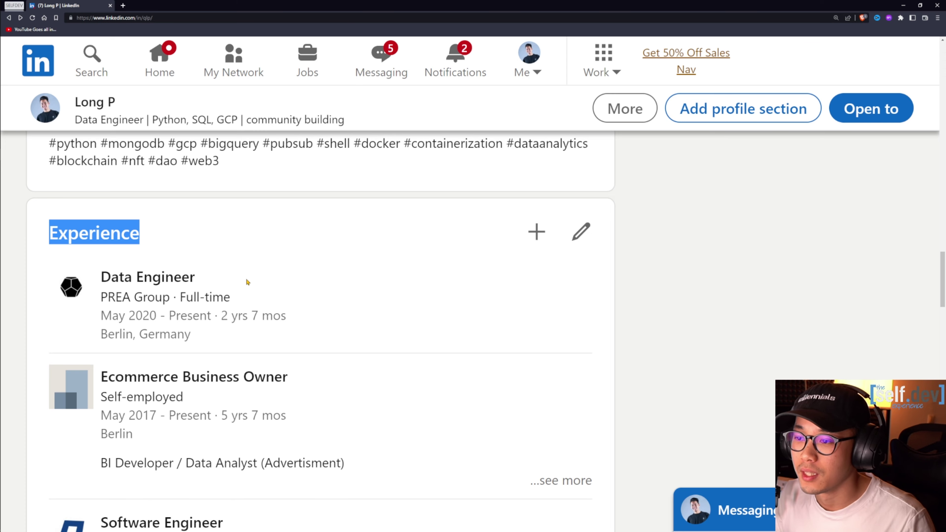
{"action": "scroll", "coordinate": [276, 249], "scroll_direction": "down", "scroll_amount": 10}
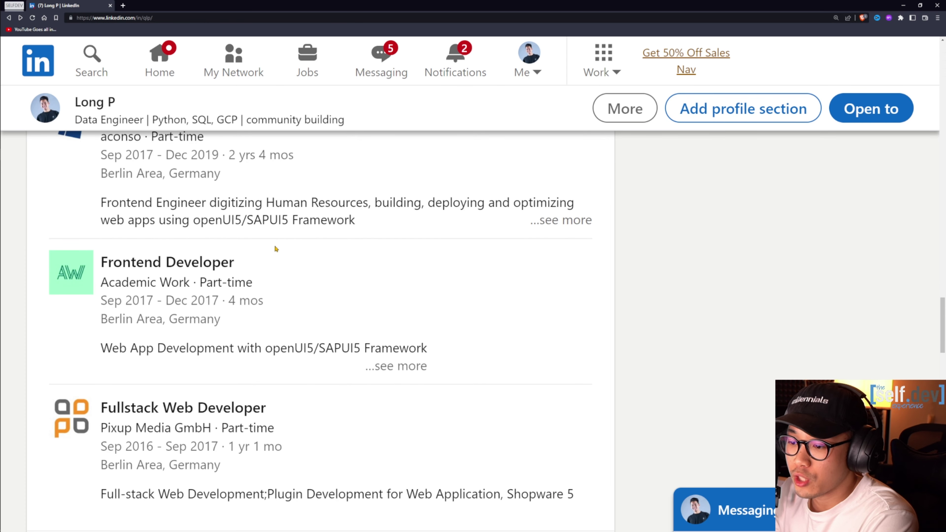
{"action": "left_click", "coordinate": [251, 403]}
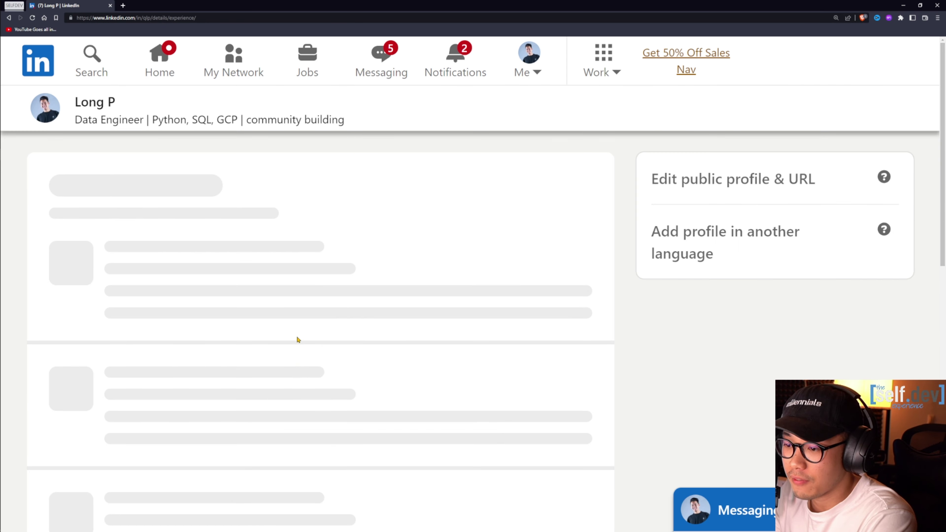
Examine the full list of positions on the experience page, down to the oldest entry, Student Tutor.
{"action": "scroll", "coordinate": [277, 326], "scroll_direction": "down", "scroll_amount": 5}
{"action": "scroll", "coordinate": [277, 323], "scroll_direction": "down", "scroll_amount": 15}
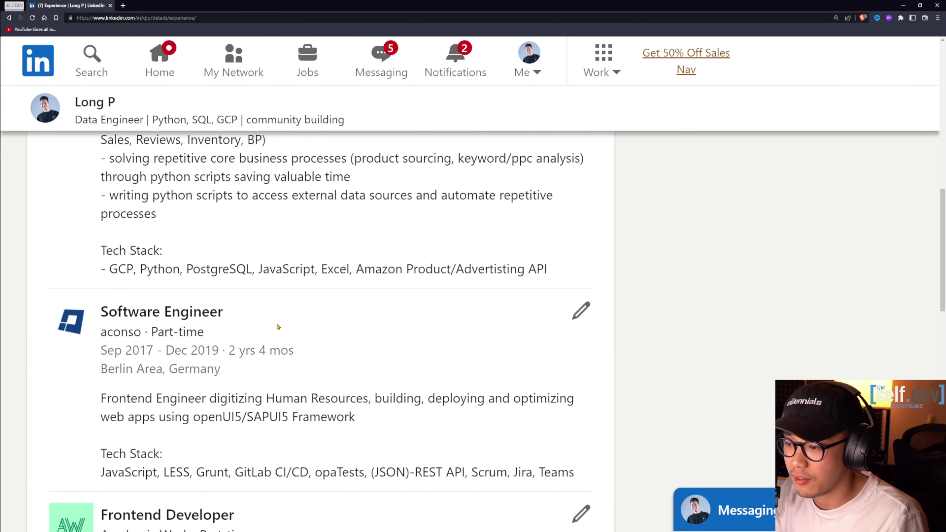
{"action": "scroll", "coordinate": [277, 324], "scroll_direction": "down", "scroll_amount": 12}
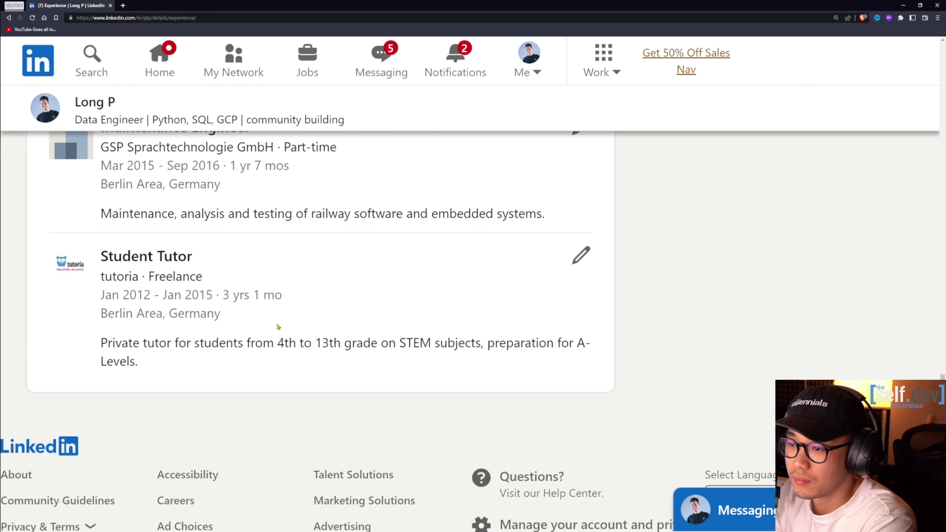
{"action": "scroll", "coordinate": [239, 327], "scroll_direction": "up", "scroll_amount": 1}
{"action": "scroll", "coordinate": [238, 327], "scroll_direction": "up", "scroll_amount": 10}
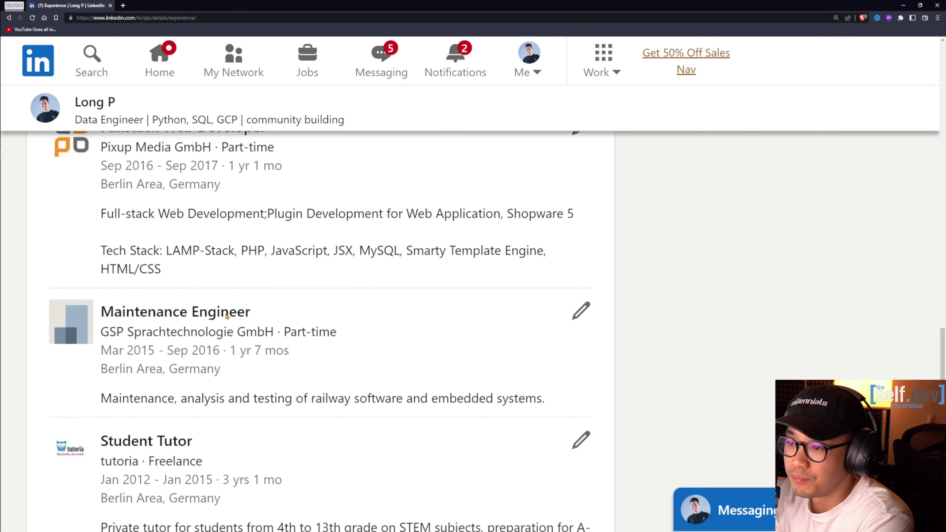
{"action": "scroll", "coordinate": [226, 316], "scroll_direction": "up", "scroll_amount": 10}
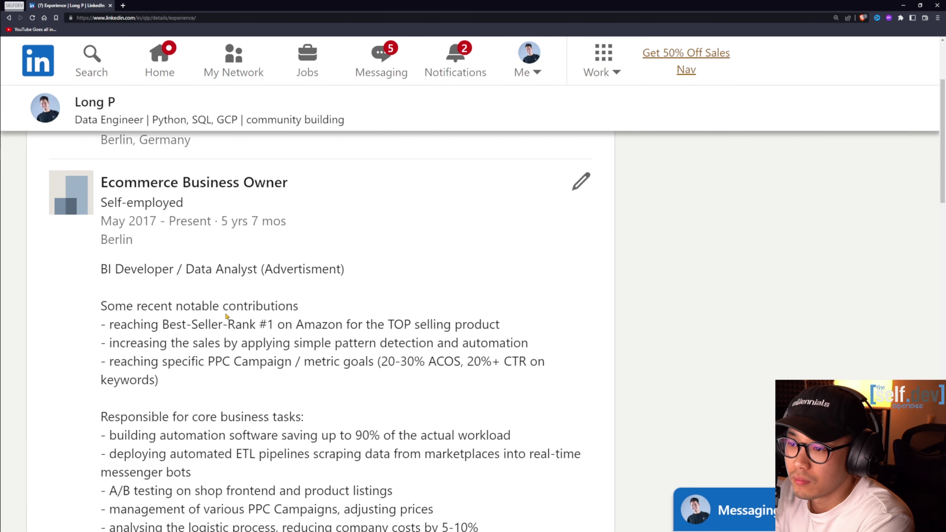
{"action": "scroll", "coordinate": [226, 317], "scroll_direction": "down", "scroll_amount": 11}
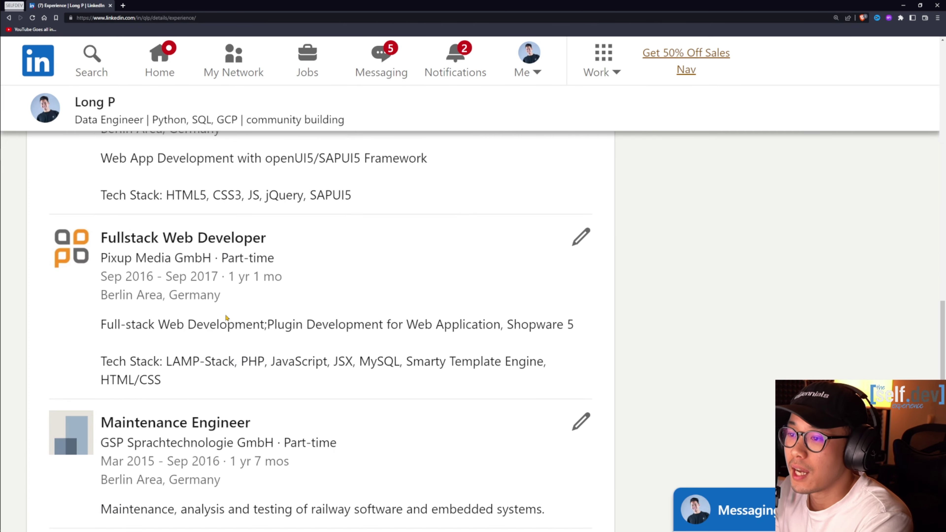
{"action": "scroll", "coordinate": [225, 315], "scroll_direction": "down", "scroll_amount": 3}
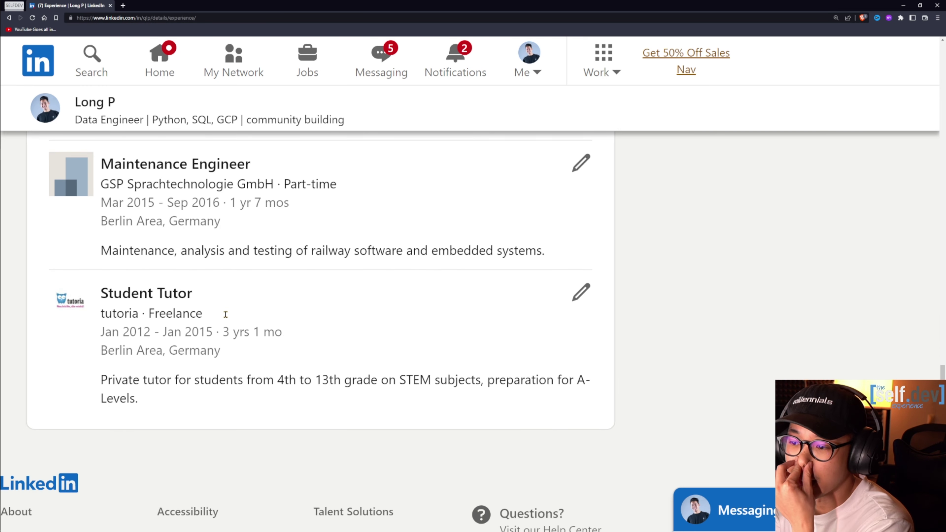
{"action": "scroll", "coordinate": [165, 383], "scroll_direction": "down", "scroll_amount": 1}
{"action": "scroll", "coordinate": [166, 387], "scroll_direction": "up", "scroll_amount": 2}
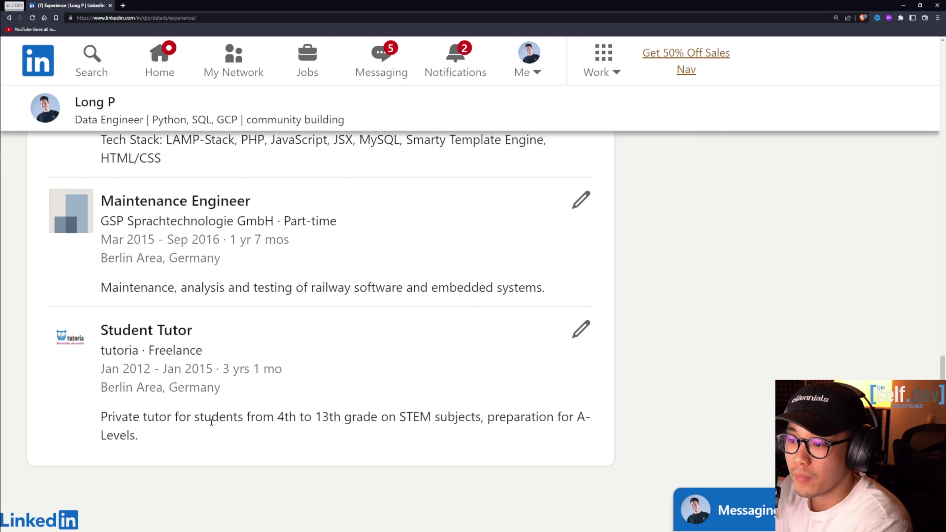
Highlight the description of the Student Tutor position about tutoring students in STEM subjects.
{"action": "left_click_drag", "start_coordinate": [138, 435], "coordinate": [102, 414]}
{"action": "left_click", "coordinate": [225, 430]}
{"action": "left_click_drag", "start_coordinate": [224, 429], "coordinate": [101, 415]}
{"action": "scroll", "coordinate": [185, 403], "scroll_direction": "down", "scroll_amount": 1}
{"action": "scroll", "coordinate": [188, 407], "scroll_direction": "up", "scroll_amount": 3}
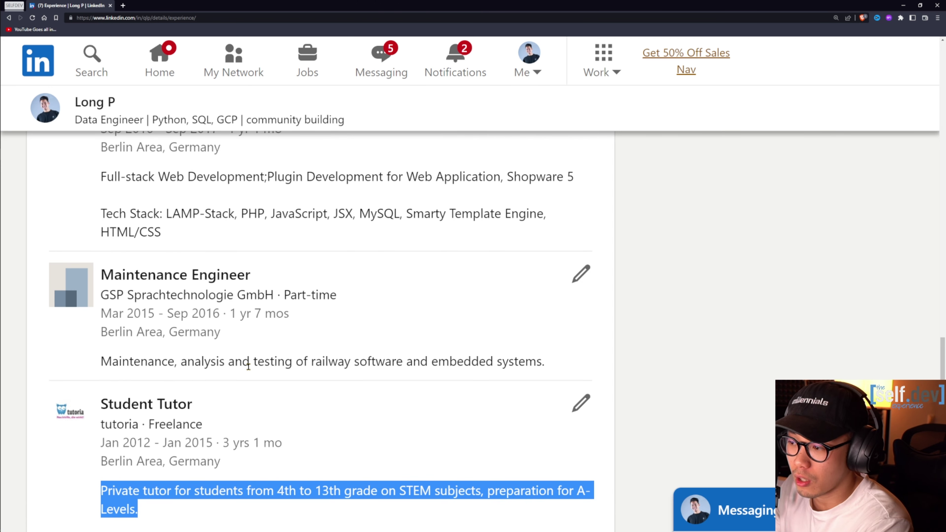
Highlight the Fullstack Web Developer job title at Pixup Media GmbH, followed by its listed technologies from LAMP-Stack to HTML/CSS.
{"action": "scroll", "coordinate": [249, 366], "scroll_direction": "up", "scroll_amount": 1}
{"action": "scroll", "coordinate": [249, 367], "scroll_direction": "up", "scroll_amount": 1}
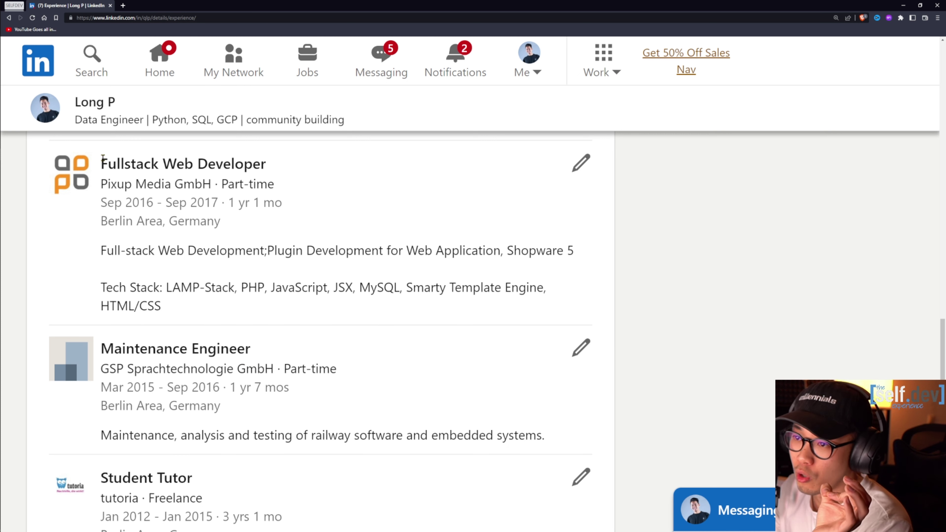
{"action": "left_click_drag", "start_coordinate": [102, 161], "coordinate": [283, 173]}
{"action": "left_click", "coordinate": [287, 172]}
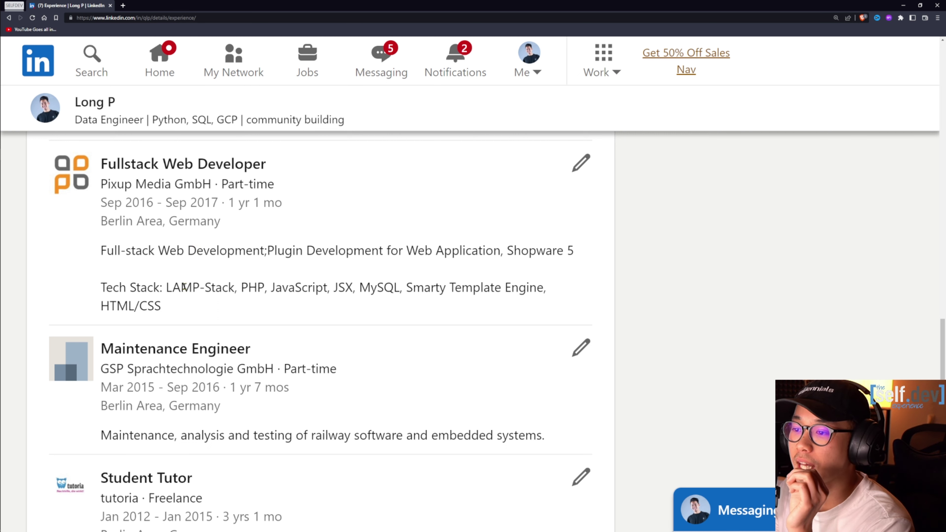
{"action": "left_click_drag", "start_coordinate": [166, 287], "coordinate": [229, 287]}
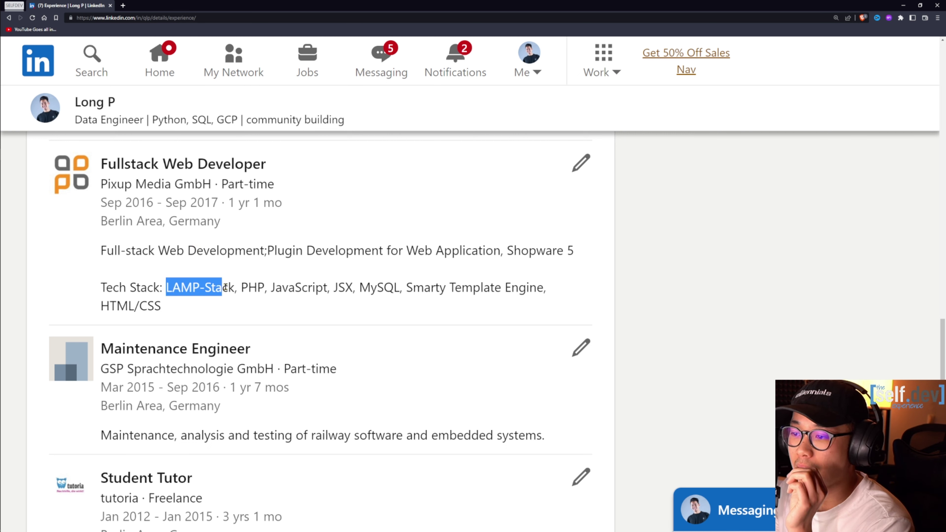
{"action": "left_click", "coordinate": [247, 285]}
{"action": "left_click_drag", "start_coordinate": [367, 311], "coordinate": [165, 286]}
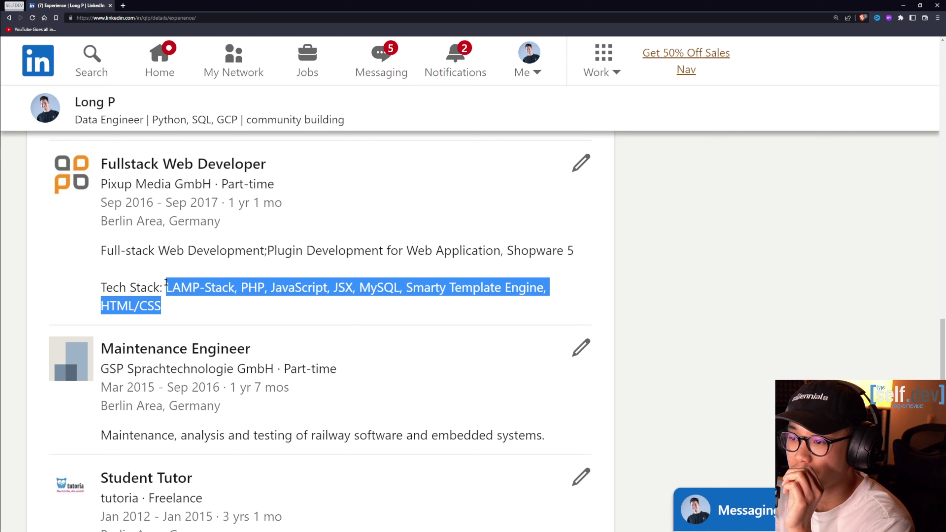
{"action": "left_click", "coordinate": [205, 266]}
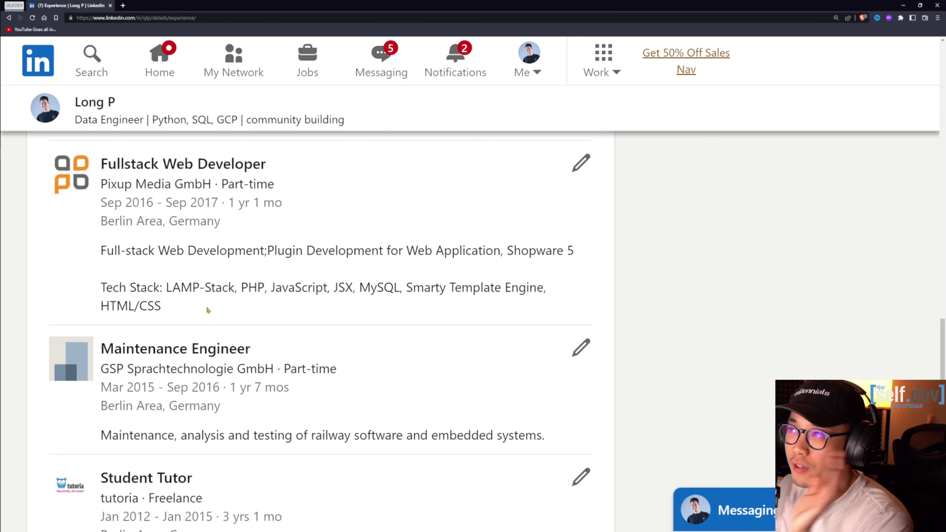
Highlight the Fullstack Web Developer tech stack list once more, and clear the selection.
{"action": "scroll", "coordinate": [208, 307], "scroll_direction": "down", "scroll_amount": 1}
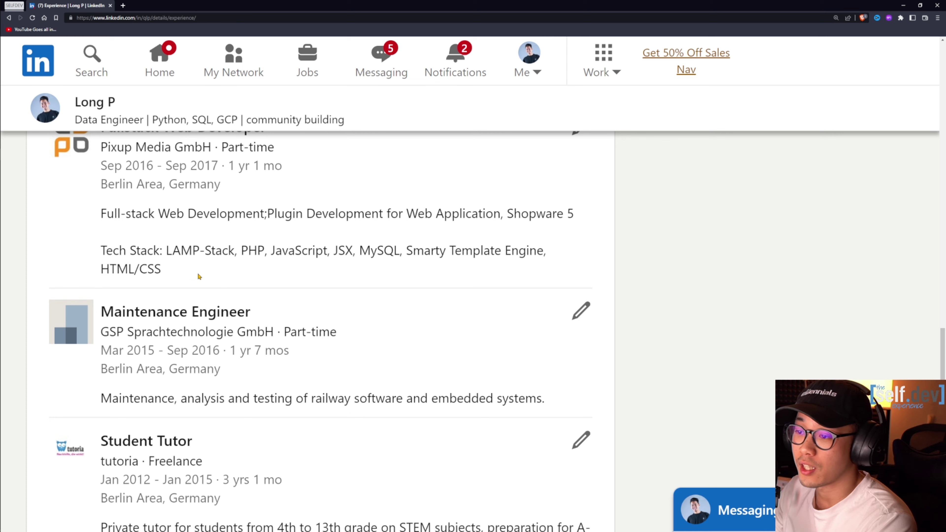
{"action": "scroll", "coordinate": [206, 305], "scroll_direction": "up", "scroll_amount": 1}
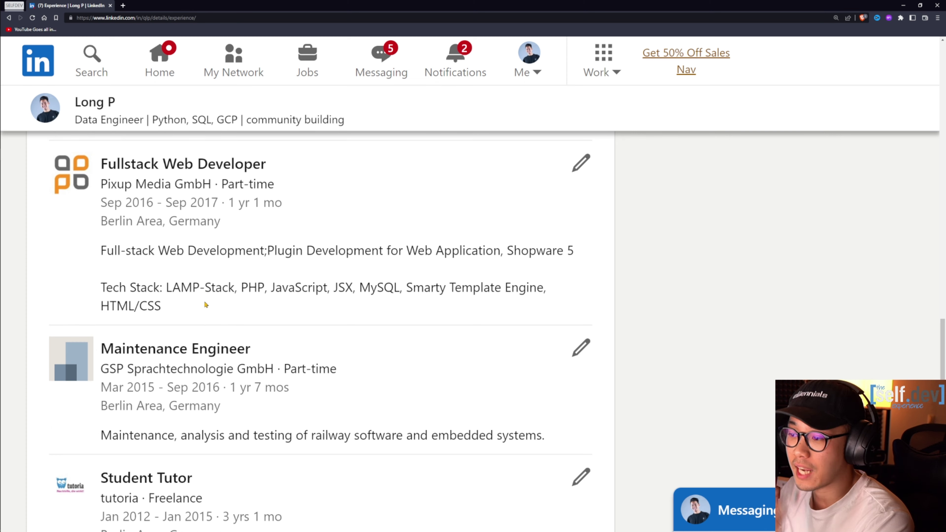
{"action": "left_click", "coordinate": [207, 277]}
{"action": "left_click_drag", "start_coordinate": [161, 287], "coordinate": [411, 309]}
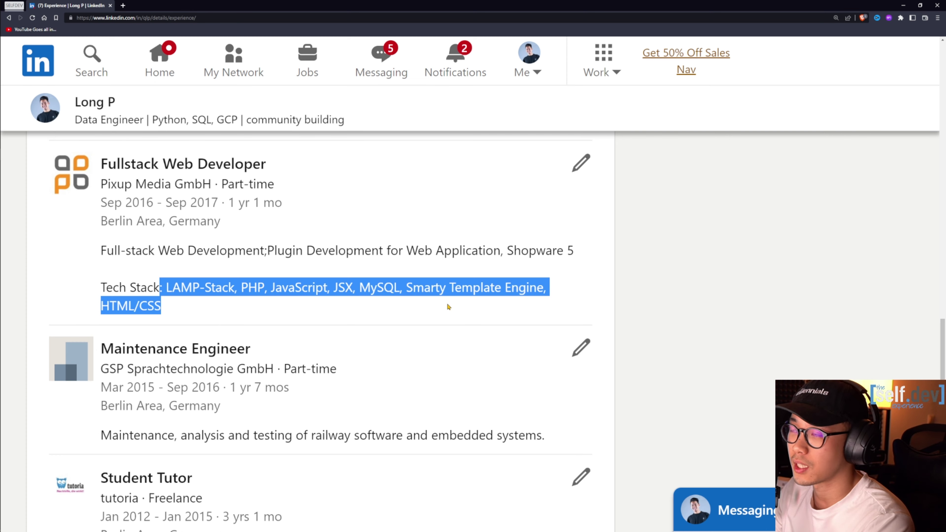
{"action": "left_click", "coordinate": [419, 299]}
Highlight the Frontend Developer entry's description and tech stack, and the "Web App Development with openUI5/SAPUI5 Framework" line by itself.
{"action": "scroll", "coordinate": [419, 299], "scroll_direction": "up", "scroll_amount": 5}
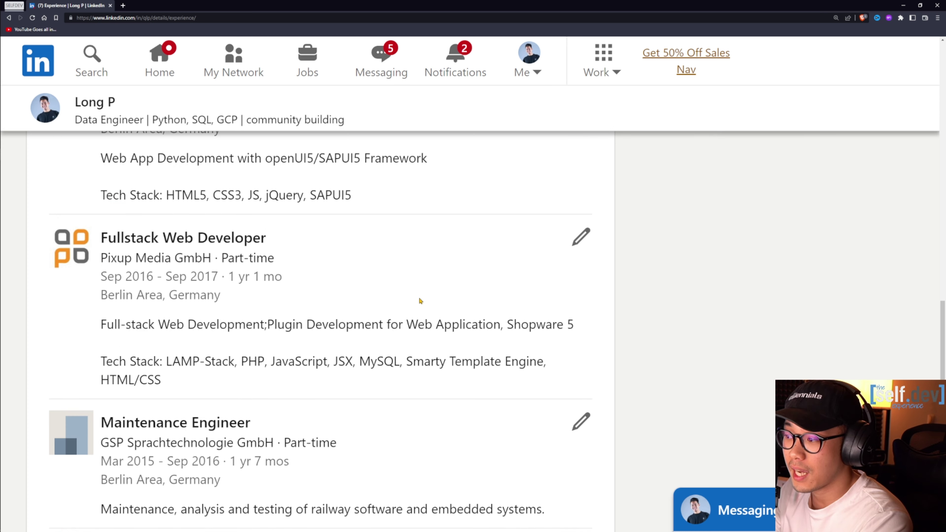
{"action": "left_click_drag", "start_coordinate": [374, 309], "coordinate": [99, 268]}
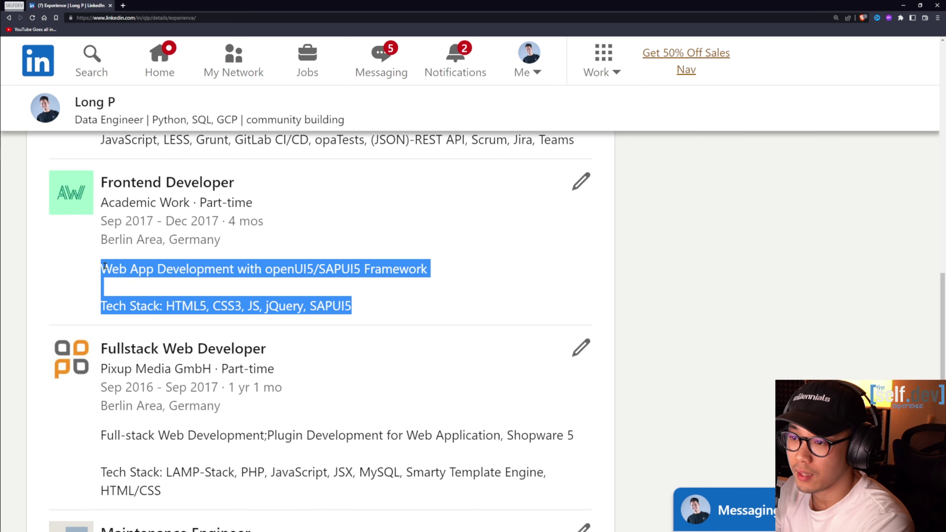
{"action": "left_click", "coordinate": [159, 286]}
{"action": "left_click_drag", "start_coordinate": [75, 166], "coordinate": [318, 306]}
{"action": "left_click", "coordinate": [345, 306]}
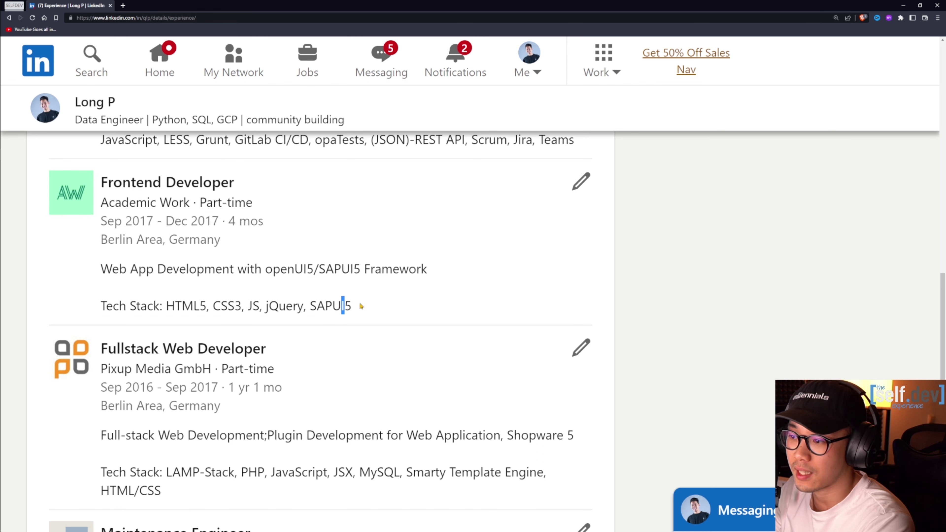
{"action": "left_click_drag", "start_coordinate": [428, 269], "coordinate": [102, 269]}
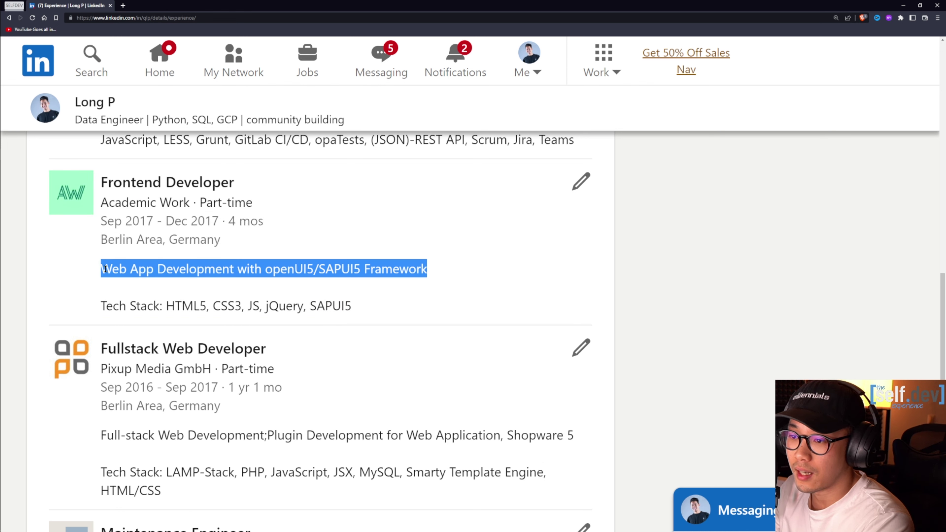
{"action": "left_click", "coordinate": [290, 274]}
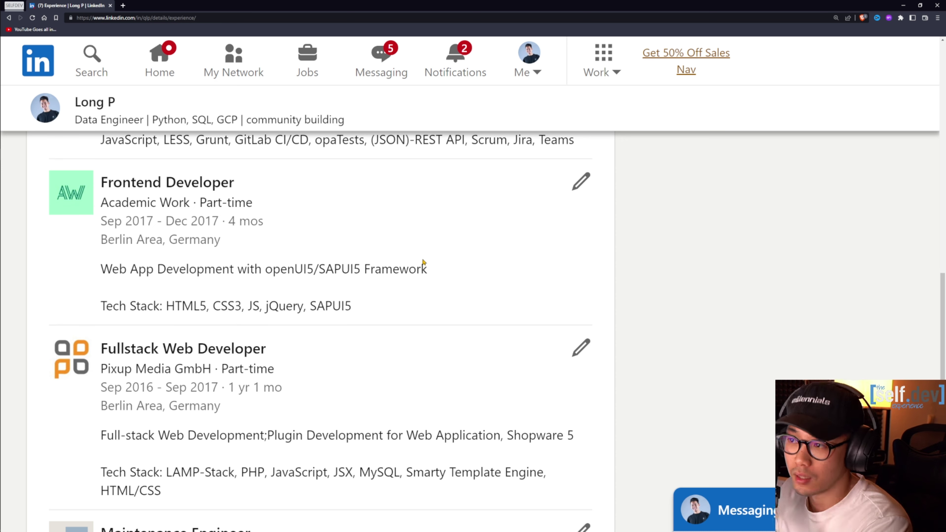
Highlight the aconso Software Engineer entry's description and its tech stack line from JavaScript to Teams.
{"action": "scroll", "coordinate": [425, 262], "scroll_direction": "up", "scroll_amount": 3}
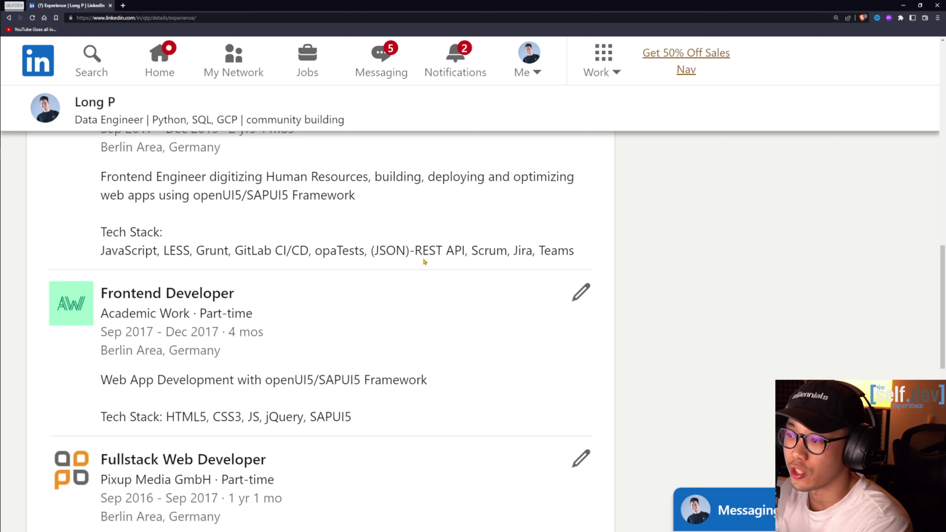
{"action": "scroll", "coordinate": [423, 261], "scroll_direction": "up", "scroll_amount": 2}
{"action": "left_click_drag", "start_coordinate": [583, 330], "coordinate": [98, 160]}
{"action": "left_click", "coordinate": [222, 261]}
{"action": "scroll", "coordinate": [222, 261], "scroll_direction": "up", "scroll_amount": 3}
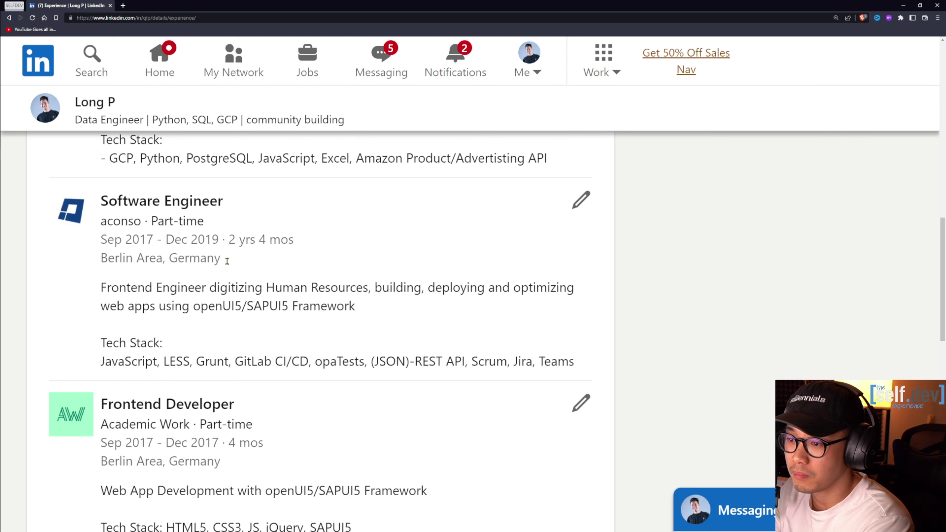
{"action": "left_click_drag", "start_coordinate": [105, 435], "coordinate": [575, 440]}
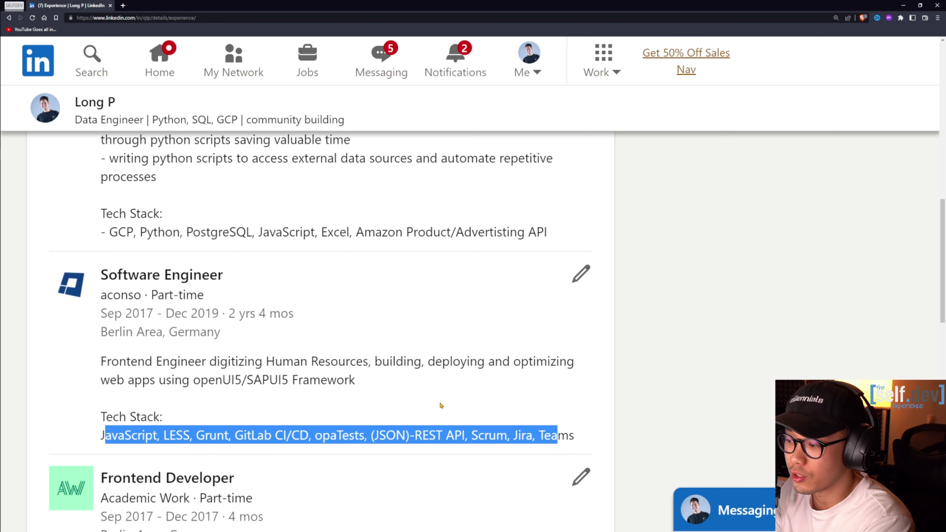
Highlight the Ecommerce Business Owner entry's title, its duration, and the "BI Developer / Data Analyst (Advertisment)" line.
{"action": "scroll", "coordinate": [439, 401], "scroll_direction": "up", "scroll_amount": 9}
{"action": "scroll", "coordinate": [368, 366], "scroll_direction": "up", "scroll_amount": 4}
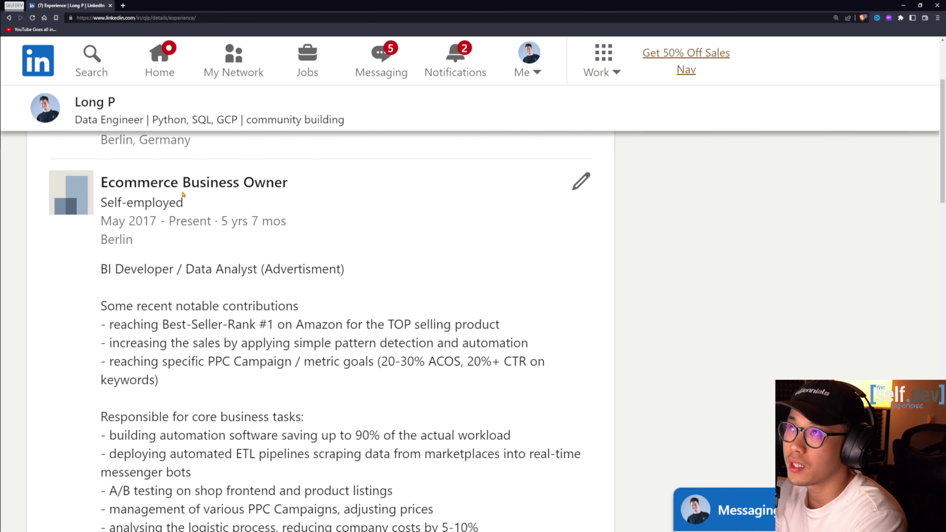
{"action": "left_click_drag", "start_coordinate": [310, 182], "coordinate": [107, 181]}
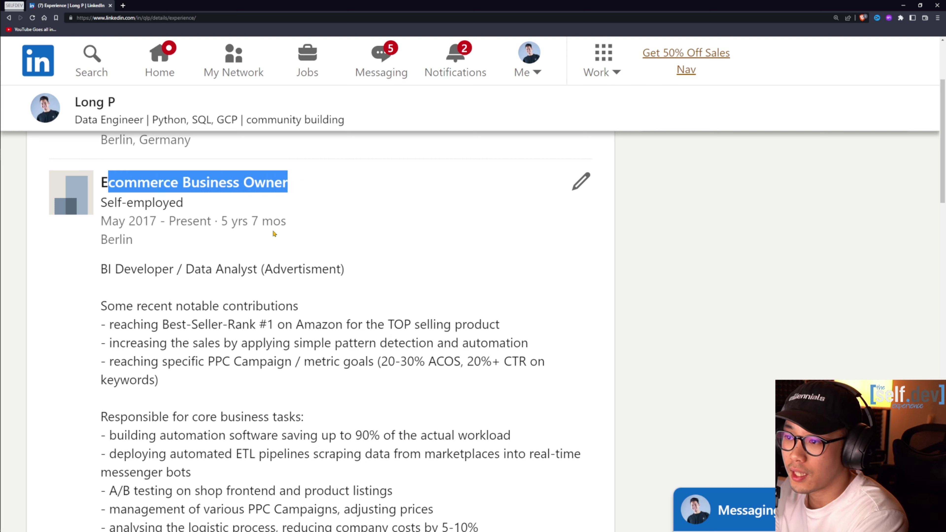
{"action": "left_click_drag", "start_coordinate": [308, 225], "coordinate": [218, 223]}
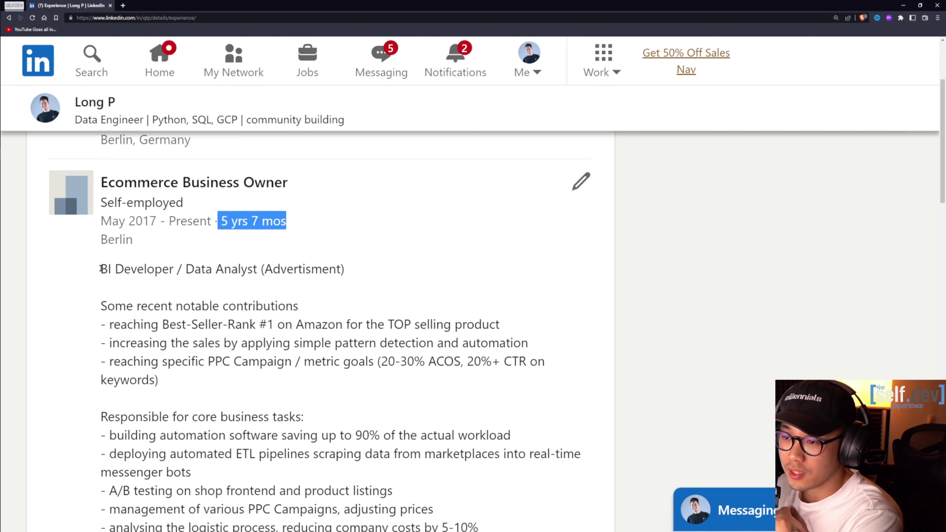
{"action": "left_click_drag", "start_coordinate": [101, 269], "coordinate": [256, 271]}
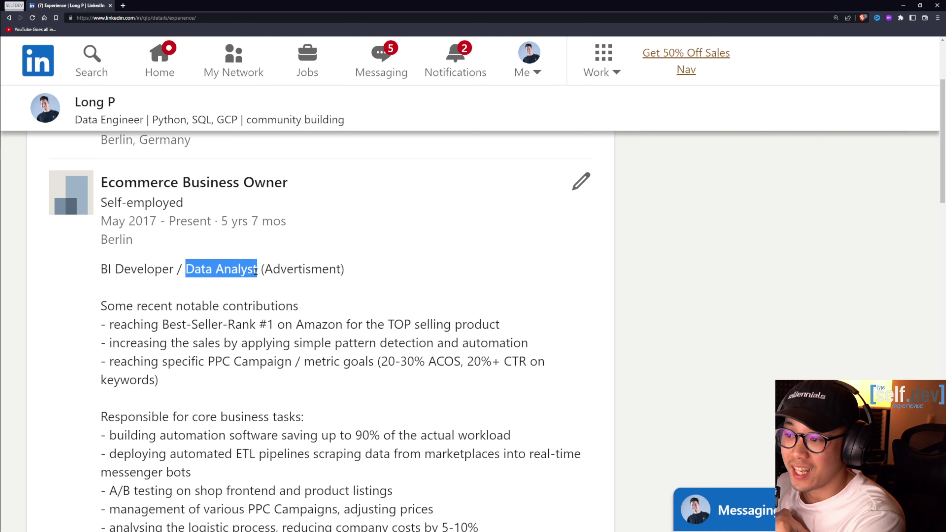
{"action": "left_click_drag", "start_coordinate": [354, 274], "coordinate": [235, 259]}
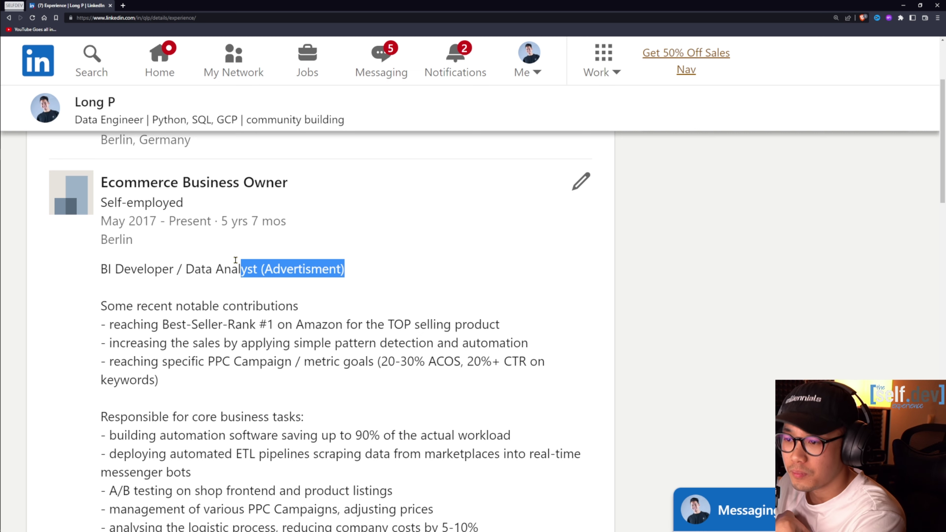
Highlight the "Some recent notable contributions" heading in the Ecommerce Business Owner description.
{"action": "scroll", "coordinate": [236, 260], "scroll_direction": "down", "scroll_amount": 2}
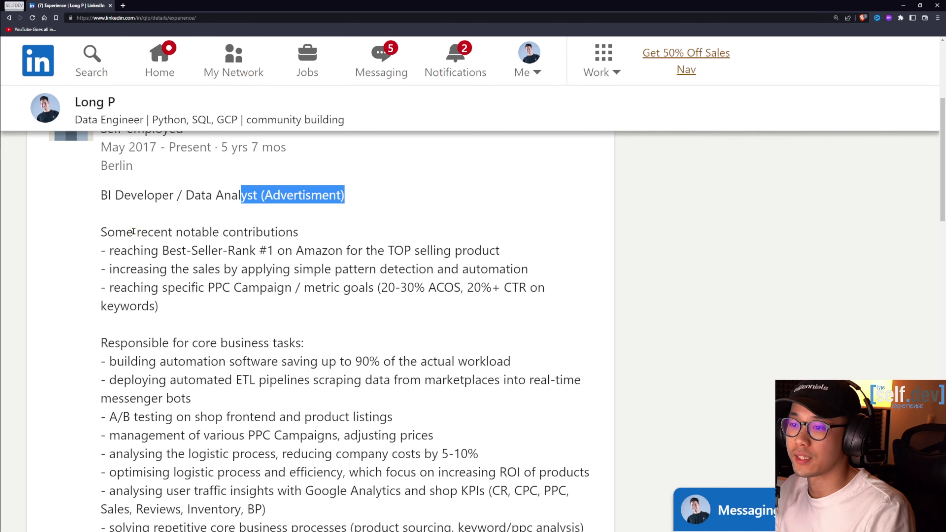
{"action": "left_click_drag", "start_coordinate": [102, 231], "coordinate": [139, 231]}
{"action": "left_click", "coordinate": [310, 231]}
{"action": "scroll", "coordinate": [134, 233], "scroll_direction": "down", "scroll_amount": 1}
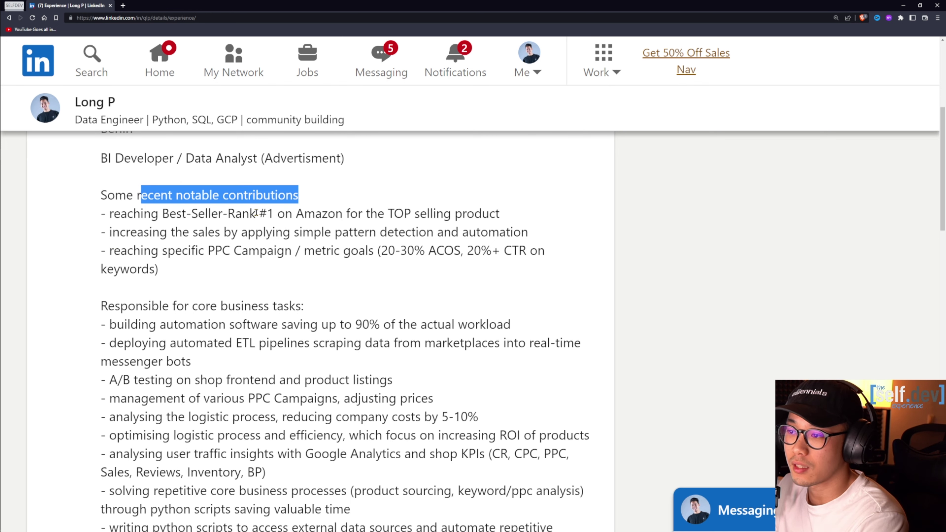
{"action": "left_click", "coordinate": [513, 216]}
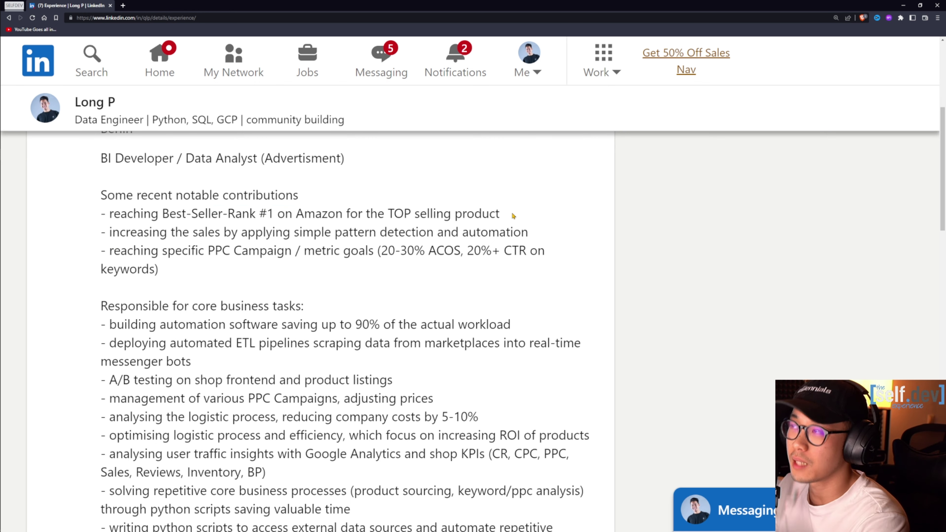
Highlight the contribution bullets about reaching Best-Seller-Rank #1 on Amazon and increasing sales through pattern detection and automation.
{"action": "left_click_drag", "start_coordinate": [513, 215], "coordinate": [108, 215]}
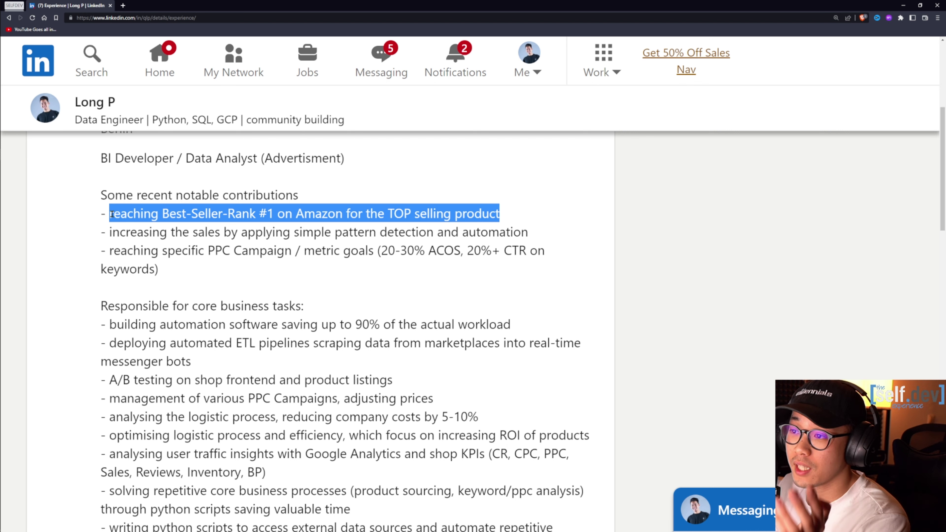
{"action": "scroll", "coordinate": [196, 176], "scroll_direction": "down", "scroll_amount": 1}
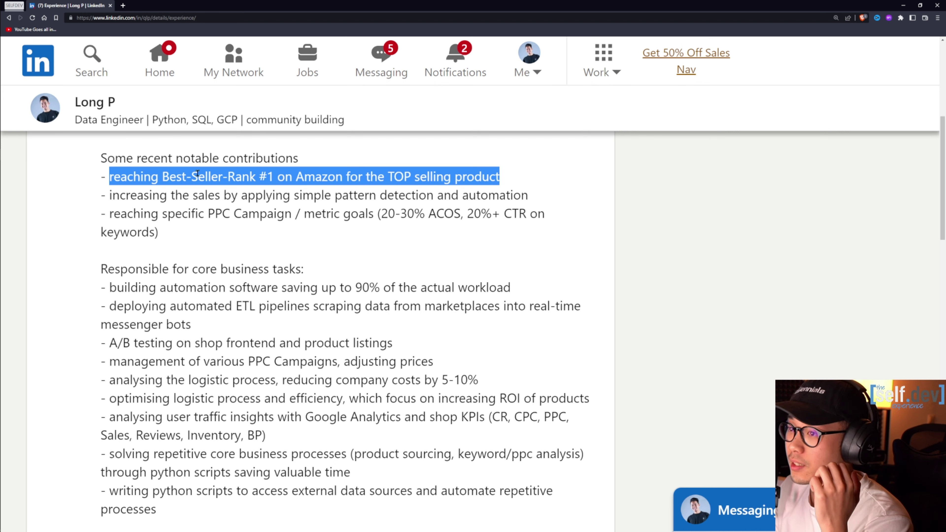
{"action": "scroll", "coordinate": [193, 179], "scroll_direction": "up", "scroll_amount": 2}
{"action": "left_click_drag", "start_coordinate": [106, 268], "coordinate": [528, 270]}
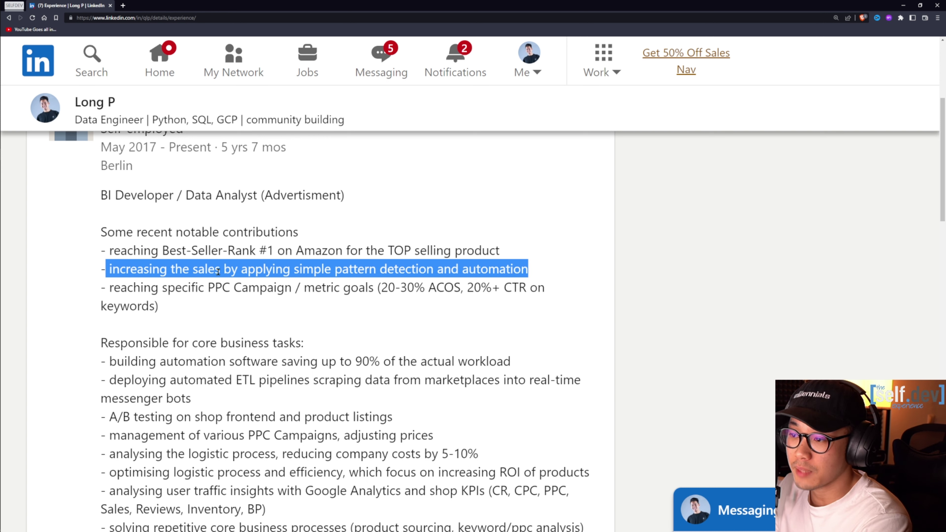
Highlight the Ecommerce Business Owner contributions from the "Some recent notable contributions" heading through the bullet about increasing sales.
{"action": "scroll", "coordinate": [286, 274], "scroll_direction": "down", "scroll_amount": 1}
{"action": "left_click", "coordinate": [392, 235]}
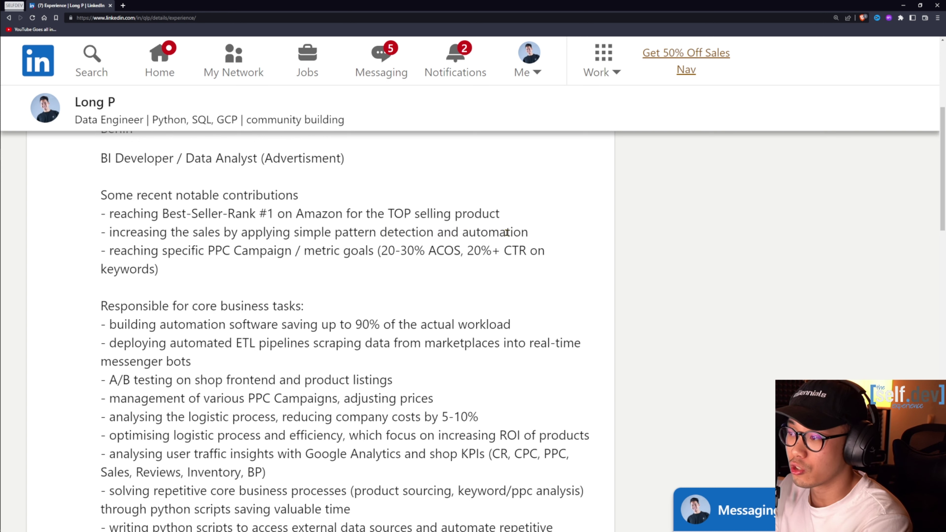
{"action": "left_click_drag", "start_coordinate": [528, 232], "coordinate": [102, 176]}
{"action": "scroll", "coordinate": [180, 249], "scroll_direction": "down", "scroll_amount": 1}
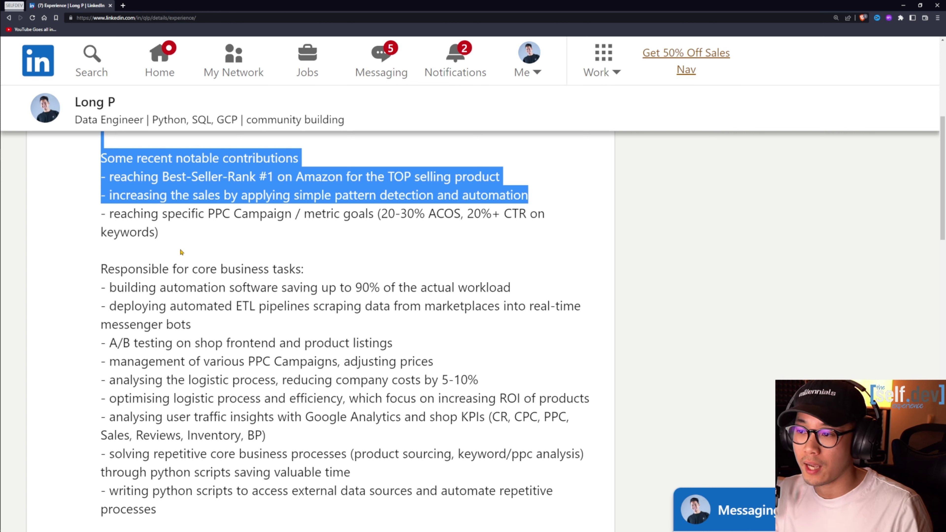
Highlight the "Responsible for core business tasks:" heading and the bullet about building automation software saving up to 90% of the workload.
{"action": "left_click_drag", "start_coordinate": [98, 274], "coordinate": [318, 267]}
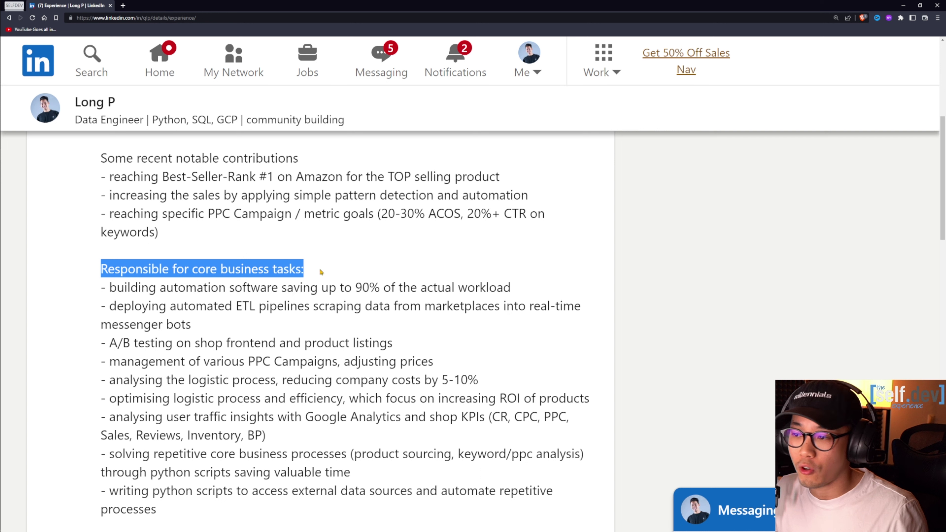
{"action": "left_click", "coordinate": [320, 267]}
{"action": "left_click_drag", "start_coordinate": [105, 288], "coordinate": [514, 289]}
{"action": "left_click", "coordinate": [519, 292]}
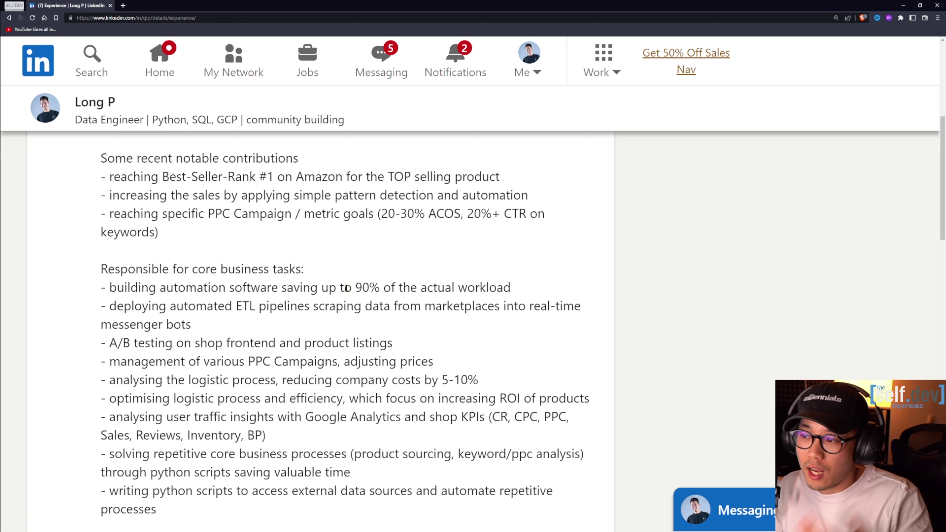
Highlight the core business task bullets and the Tech Stack lines of the Ecommerce Business Owner entry.
{"action": "scroll", "coordinate": [349, 288], "scroll_direction": "down", "scroll_amount": 1}
{"action": "left_click_drag", "start_coordinate": [116, 246], "coordinate": [344, 415]}
{"action": "scroll", "coordinate": [343, 415], "scroll_direction": "down", "scroll_amount": 1}
{"action": "left_click", "coordinate": [301, 392]}
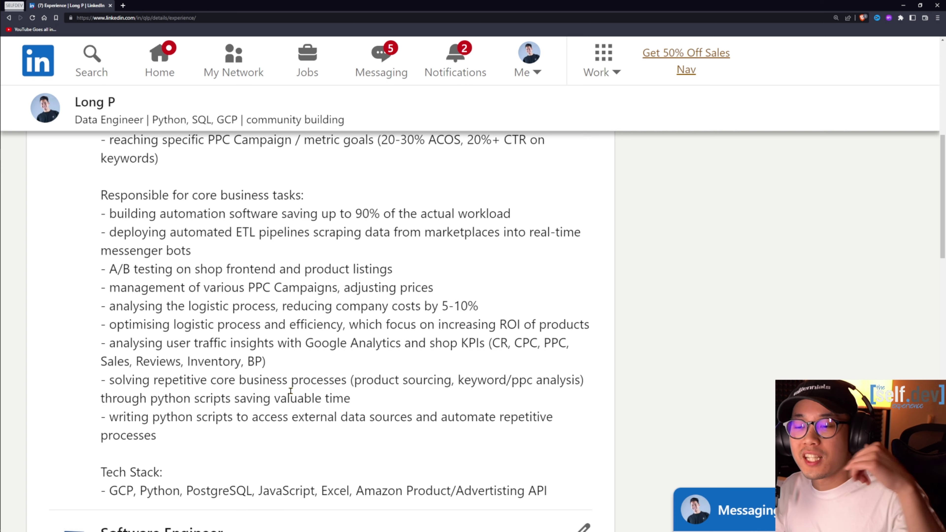
{"action": "scroll", "coordinate": [291, 392], "scroll_direction": "down", "scroll_amount": 1}
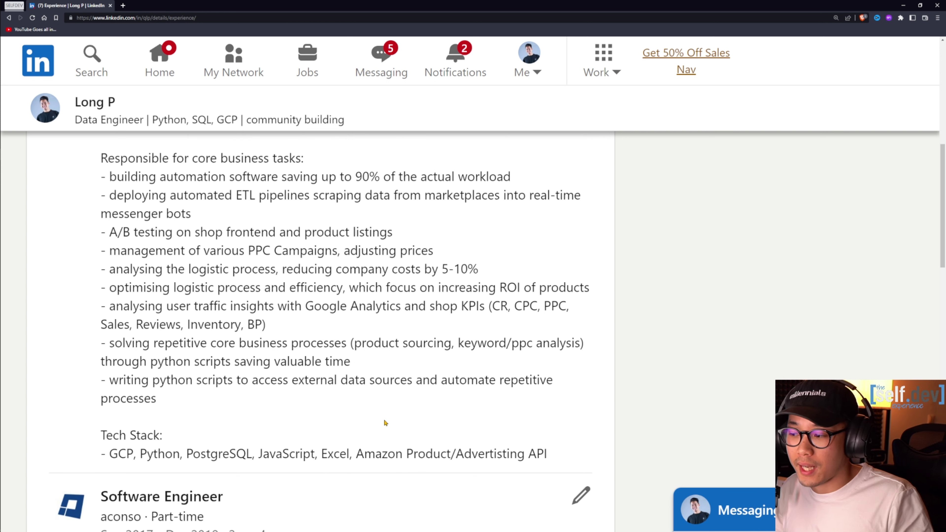
{"action": "left_click_drag", "start_coordinate": [547, 455], "coordinate": [107, 432]}
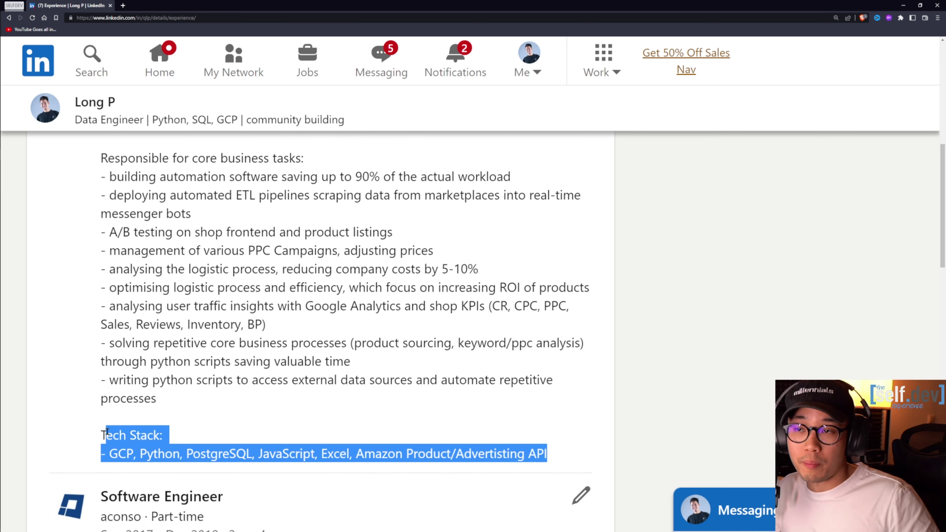
Highlight the PREA Group Data Engineer entry from its title to its location at the start of the Experience list.
{"action": "scroll", "coordinate": [203, 400], "scroll_direction": "up", "scroll_amount": 10}
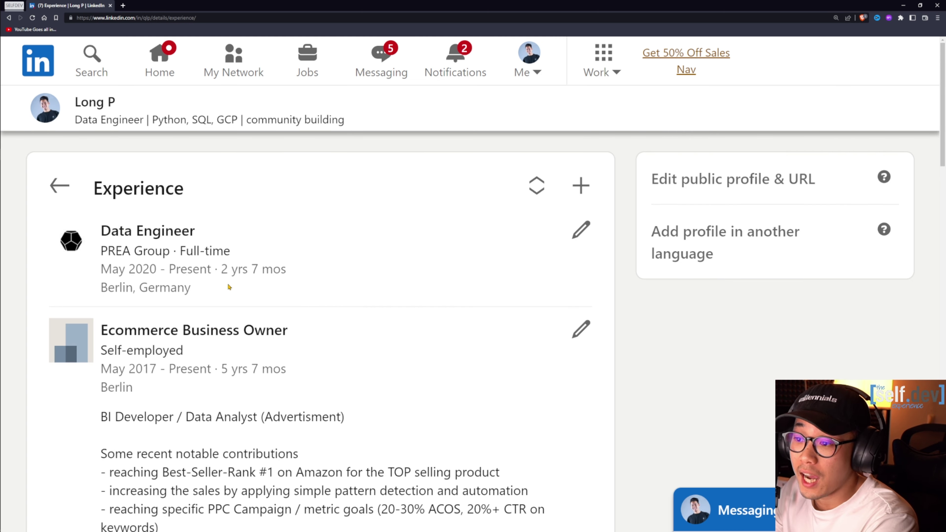
{"action": "left_click_drag", "start_coordinate": [239, 295], "coordinate": [99, 229]}
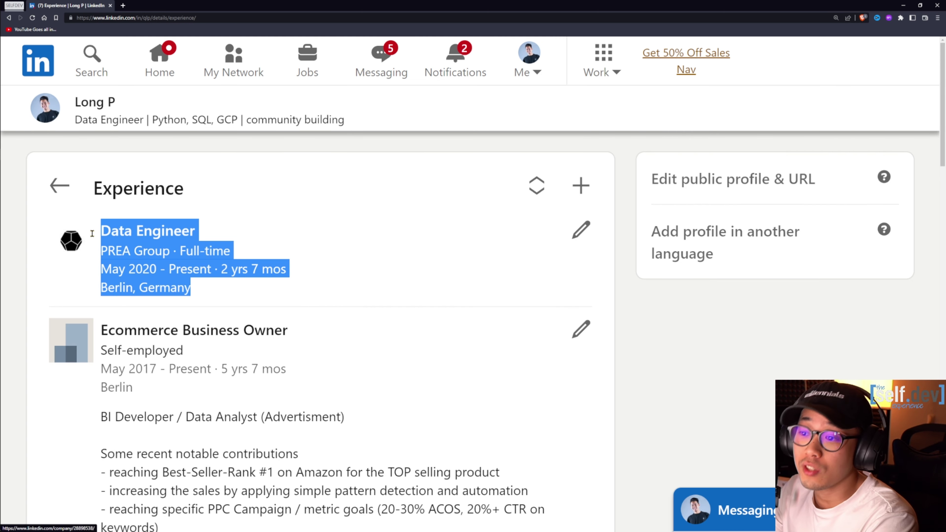
{"action": "left_click", "coordinate": [266, 235]}
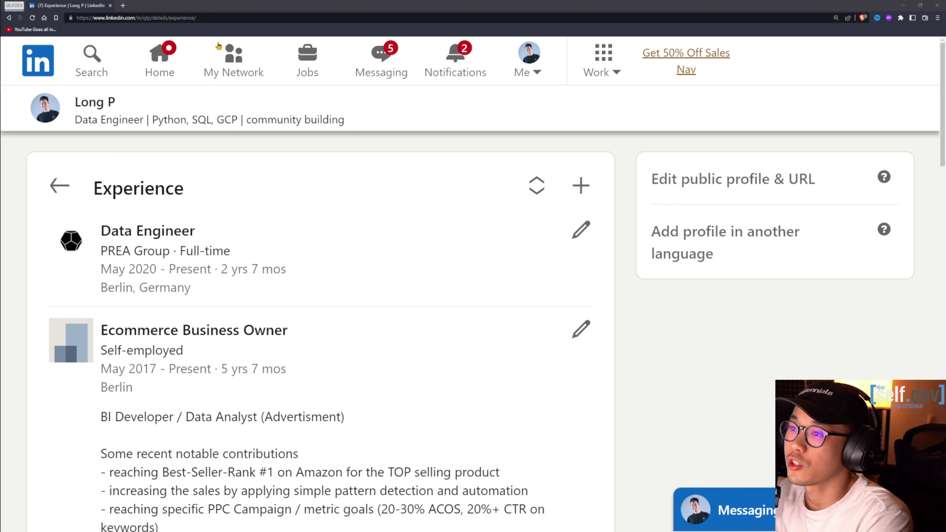
Look through the full Experience list and return to the main profile page.
{"action": "mouse_move", "coordinate": [2, 143]}
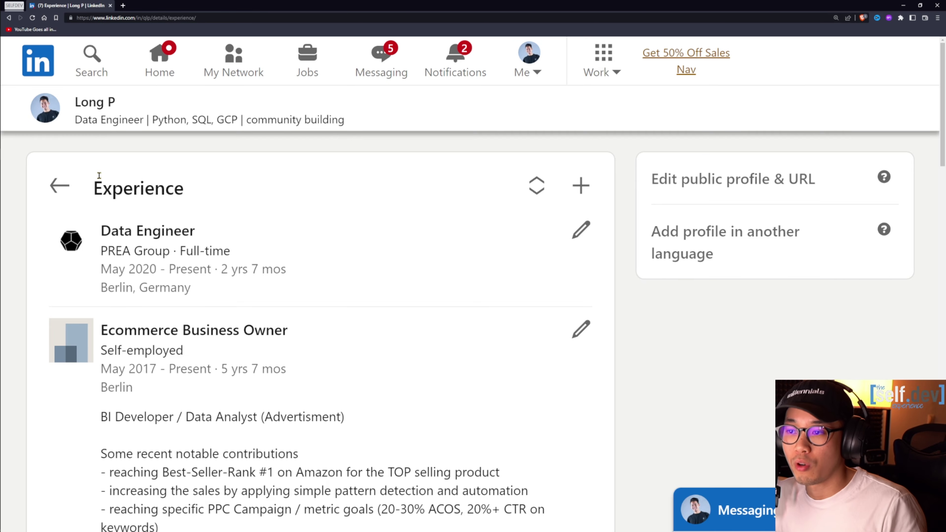
{"action": "scroll", "coordinate": [99, 175], "scroll_direction": "down", "scroll_amount": 15}
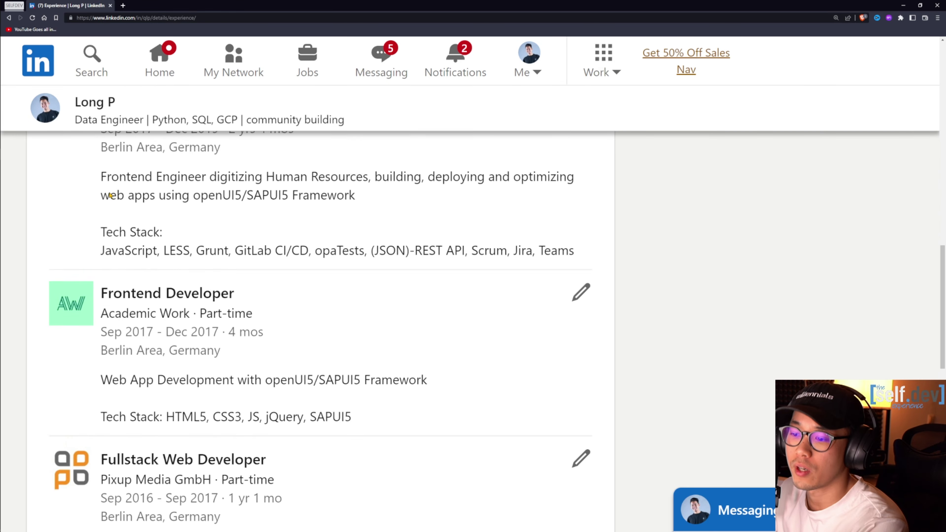
{"action": "scroll", "coordinate": [111, 196], "scroll_direction": "down", "scroll_amount": 15}
{"action": "scroll", "coordinate": [141, 219], "scroll_direction": "up", "scroll_amount": 15}
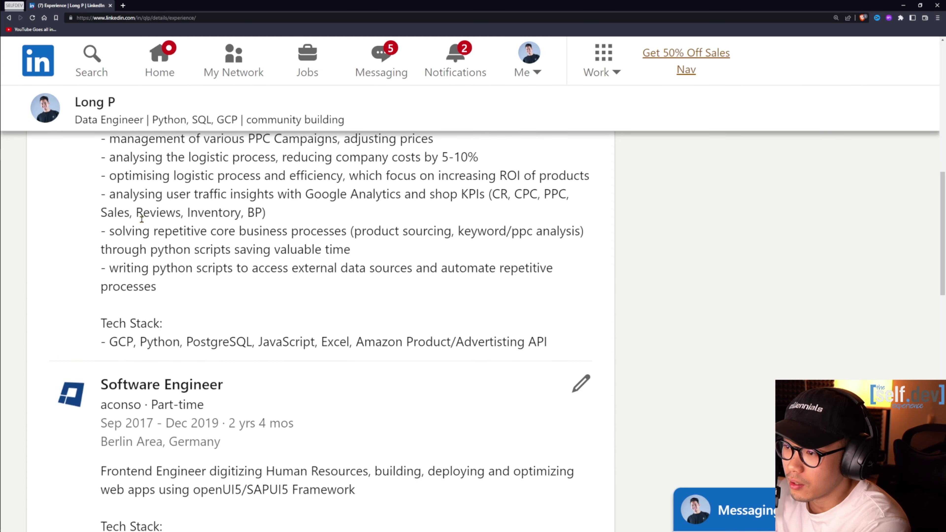
{"action": "scroll", "coordinate": [141, 219], "scroll_direction": "up", "scroll_amount": 10}
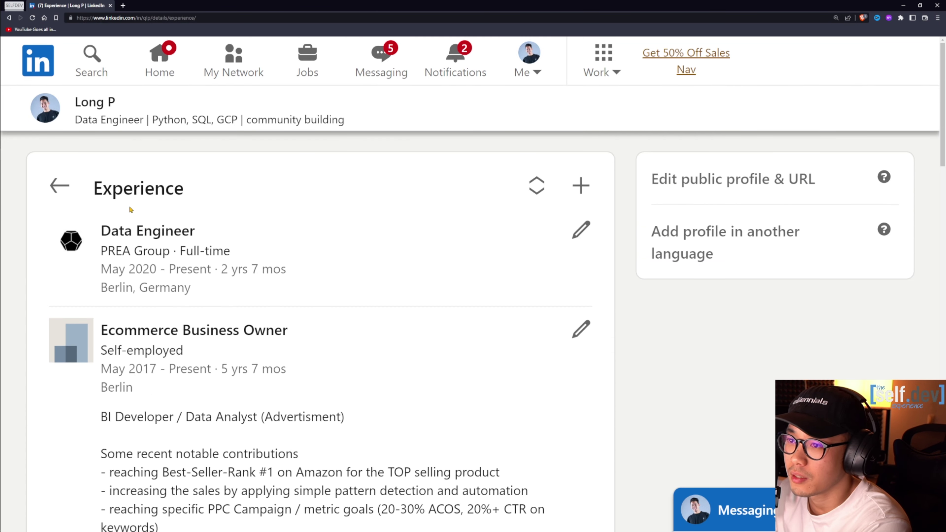
{"action": "scroll", "coordinate": [162, 209], "scroll_direction": "down", "scroll_amount": 1}
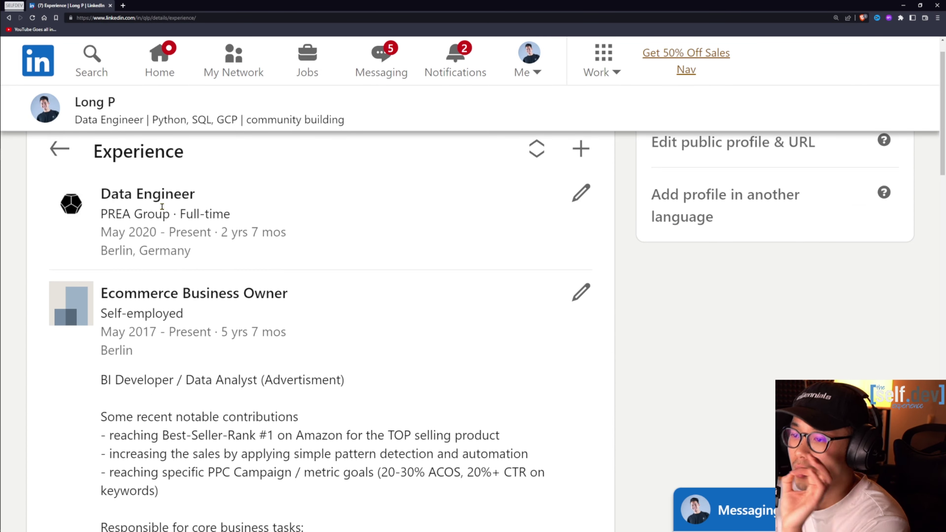
{"action": "left_click", "coordinate": [66, 159]}
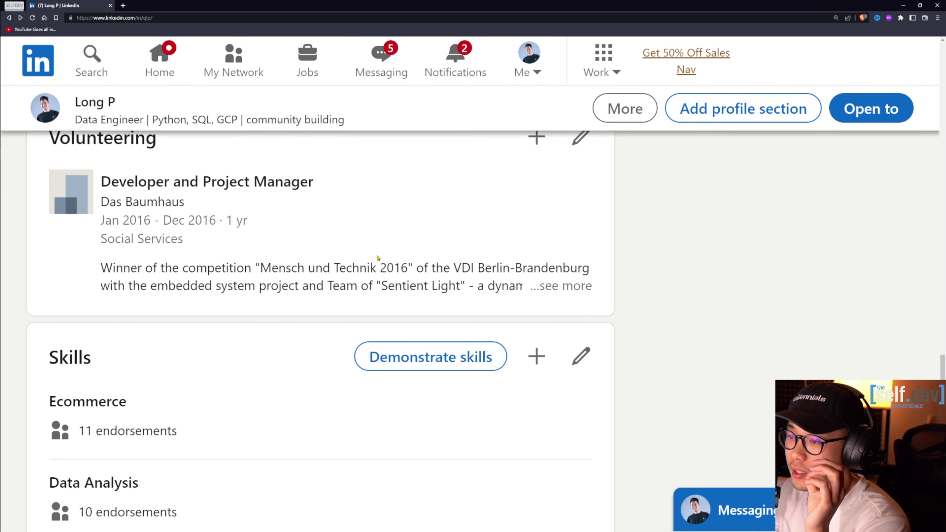
Examine the Skills, Recommendations, Experience, Education and Volunteering sections of the profile.
{"action": "scroll", "coordinate": [377, 257], "scroll_direction": "down", "scroll_amount": 3}
{"action": "scroll", "coordinate": [377, 257], "scroll_direction": "up", "scroll_amount": 1}
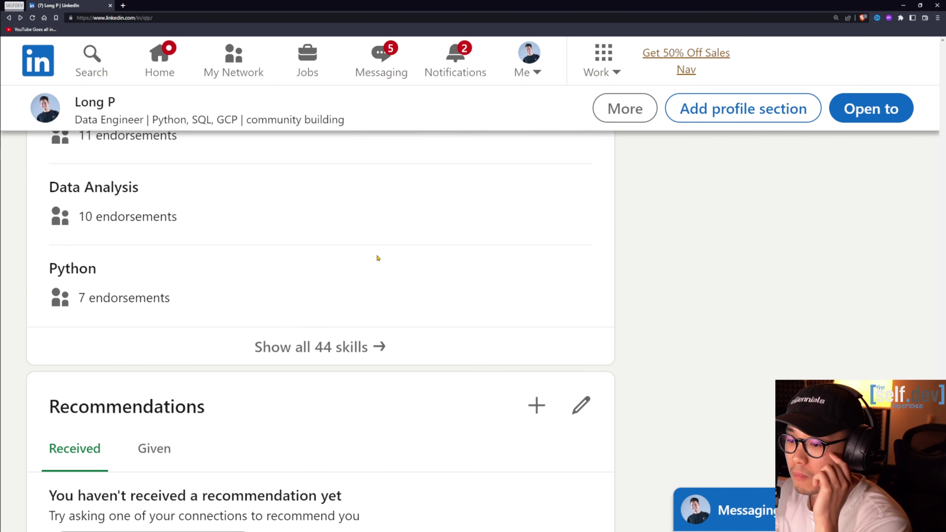
{"action": "scroll", "coordinate": [377, 257], "scroll_direction": "up", "scroll_amount": 5}
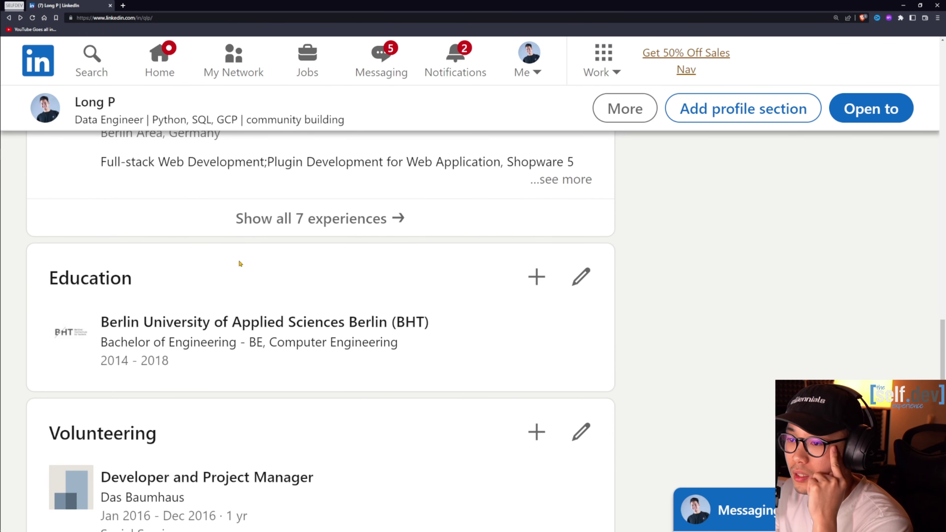
{"action": "scroll", "coordinate": [239, 262], "scroll_direction": "up", "scroll_amount": 8}
{"action": "scroll", "coordinate": [202, 256], "scroll_direction": "down", "scroll_amount": 6}
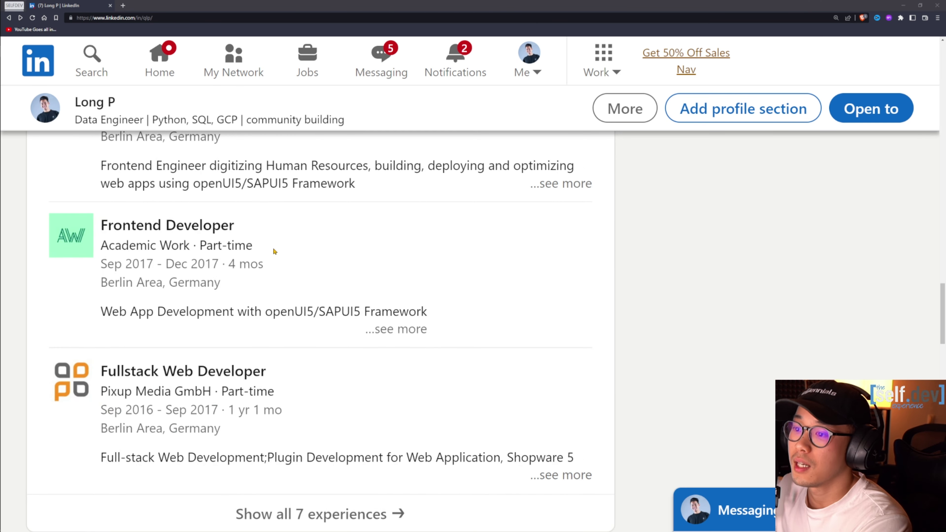
{"action": "scroll", "coordinate": [273, 247], "scroll_direction": "down", "scroll_amount": 9}
{"action": "scroll", "coordinate": [242, 289], "scroll_direction": "down", "scroll_amount": 2}
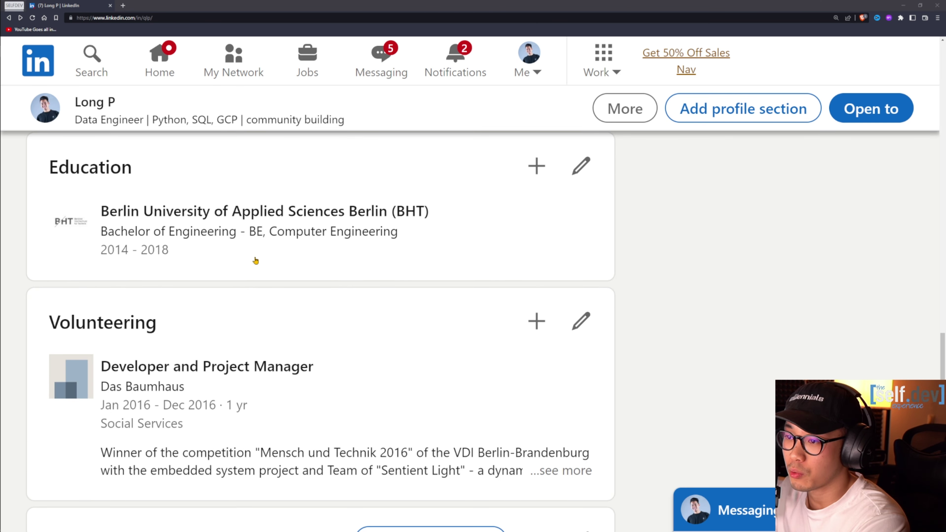
{"action": "scroll", "coordinate": [253, 262], "scroll_direction": "up", "scroll_amount": 2}
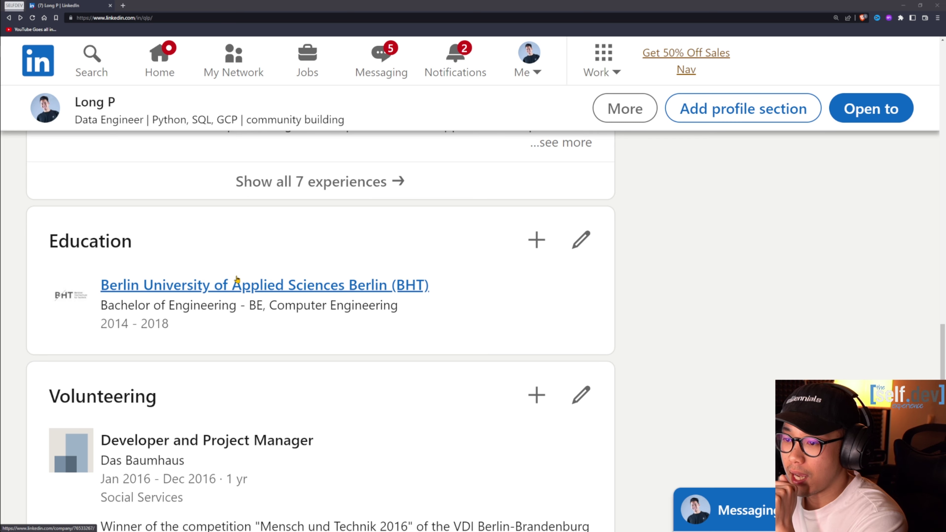
{"action": "scroll", "coordinate": [238, 279], "scroll_direction": "down", "scroll_amount": 2}
{"action": "scroll", "coordinate": [237, 279], "scroll_direction": "down", "scroll_amount": 2}
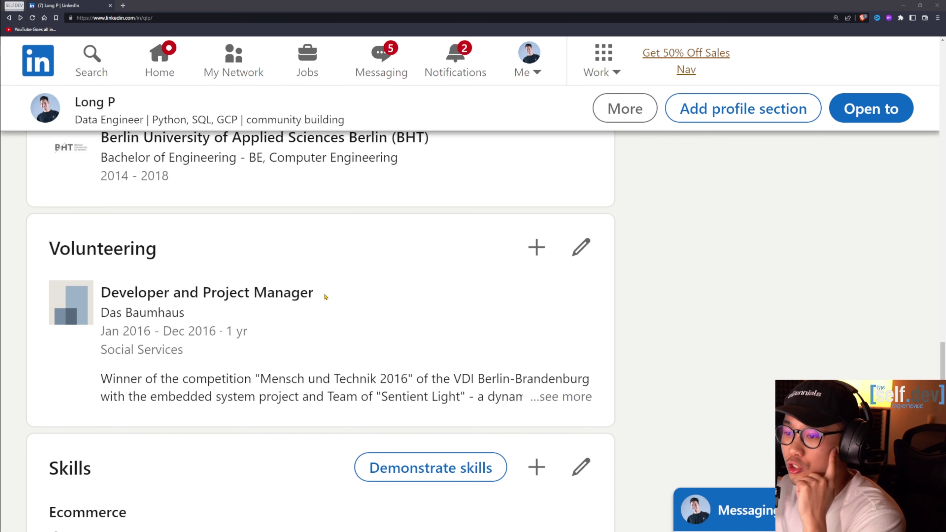
Highlight "Das Baumhaus" and the "Mensch und Technik 2016" competition text in the Volunteering entry, and expand its full description.
{"action": "left_click_drag", "start_coordinate": [189, 314], "coordinate": [99, 314]}
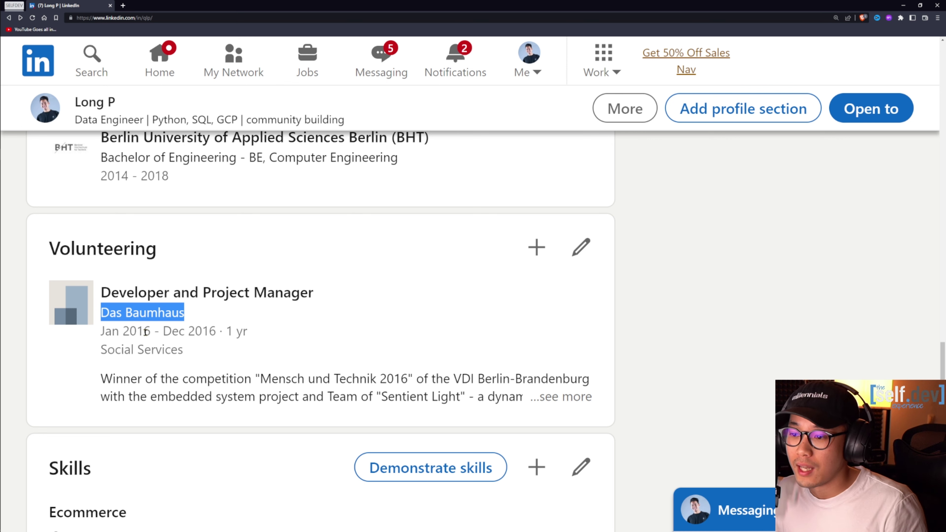
{"action": "left_click", "coordinate": [102, 379]}
{"action": "left_click_drag", "start_coordinate": [101, 379], "coordinate": [424, 379]}
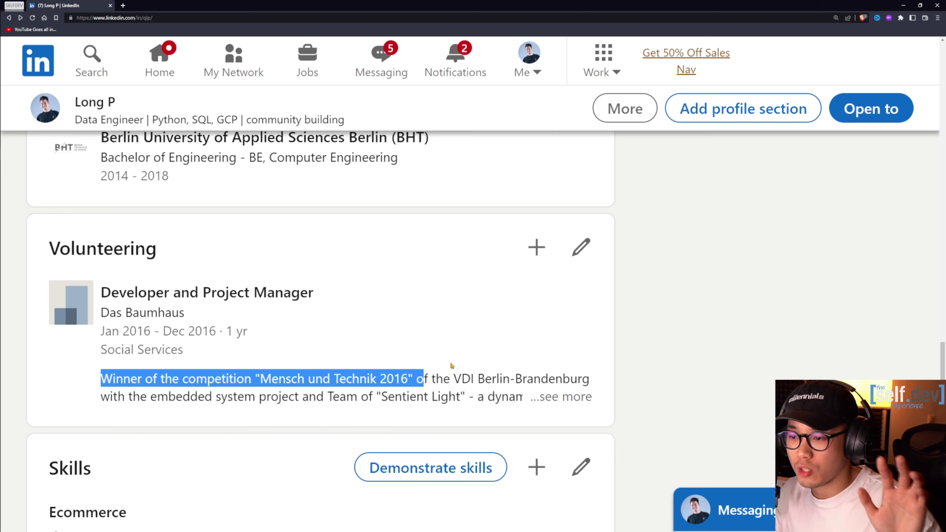
{"action": "left_click", "coordinate": [549, 396]}
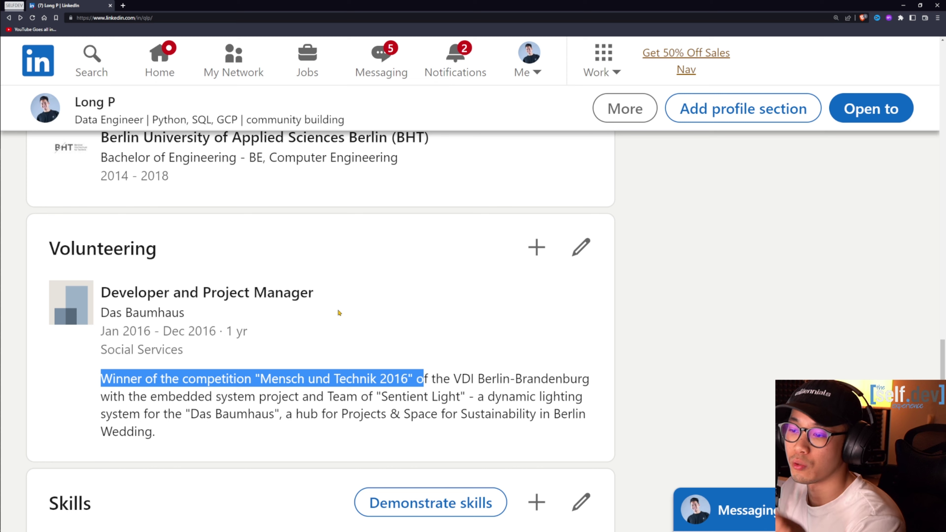
Tick off "LinkedIn CV/Resume" in the LinkedIn Checklist window and return to the profile's Skills section.
{"action": "scroll", "coordinate": [338, 310], "scroll_direction": "down", "scroll_amount": 1}
{"action": "scroll", "coordinate": [337, 307], "scroll_direction": "down", "scroll_amount": 3}
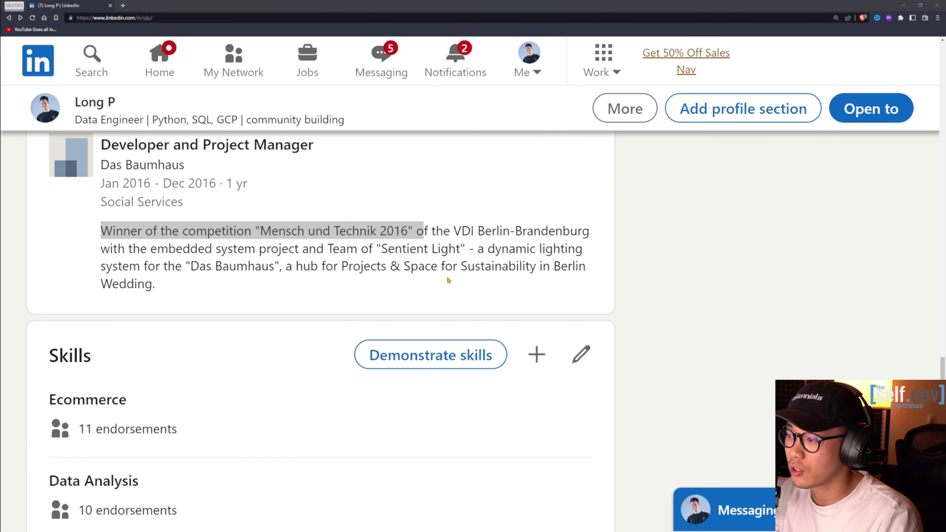
{"action": "scroll", "coordinate": [175, 293], "scroll_direction": "down", "scroll_amount": 2}
{"action": "scroll", "coordinate": [75, 261], "scroll_direction": "down", "scroll_amount": 2}
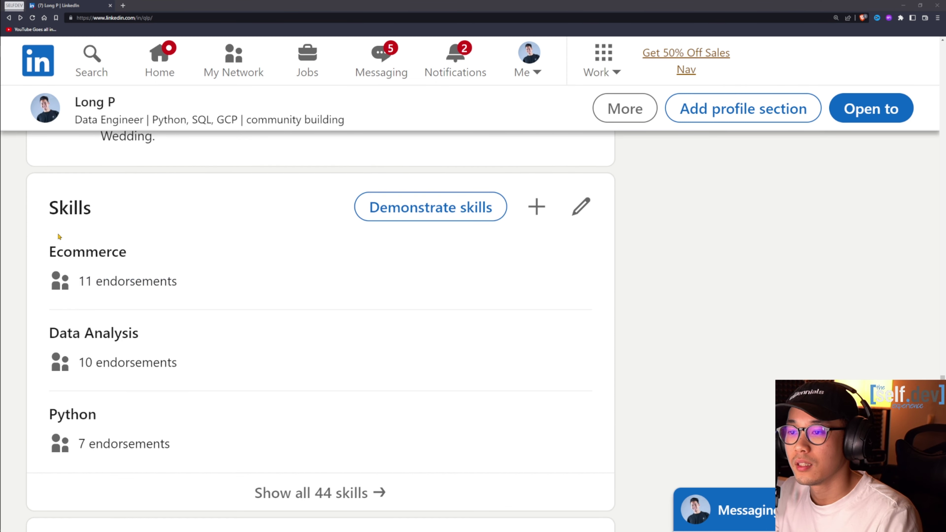
{"action": "left_click", "coordinate": [12, 52]}
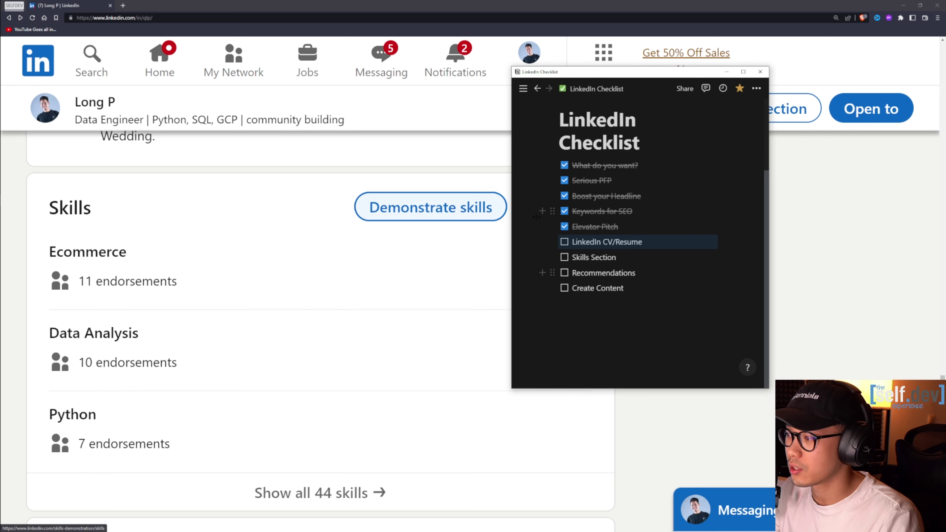
{"action": "left_click", "coordinate": [564, 243]}
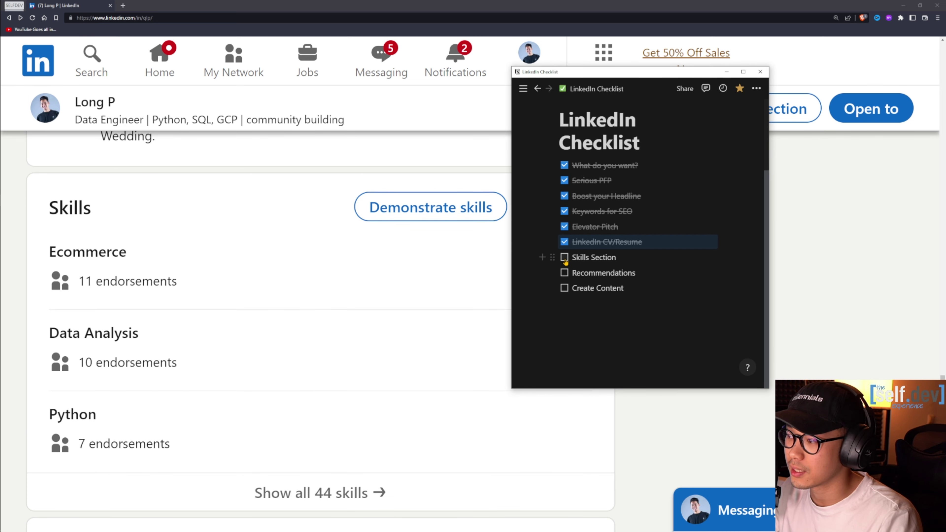
{"action": "left_click", "coordinate": [309, 221]}
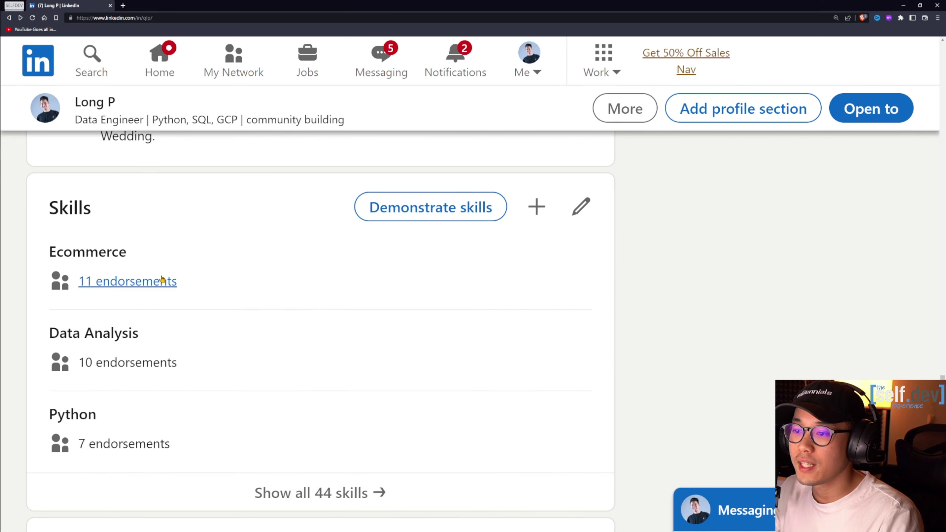
Review the top endorsed skills and show the given recommendations in the Recommendations section.
{"action": "scroll", "coordinate": [239, 277], "scroll_direction": "down", "scroll_amount": 2}
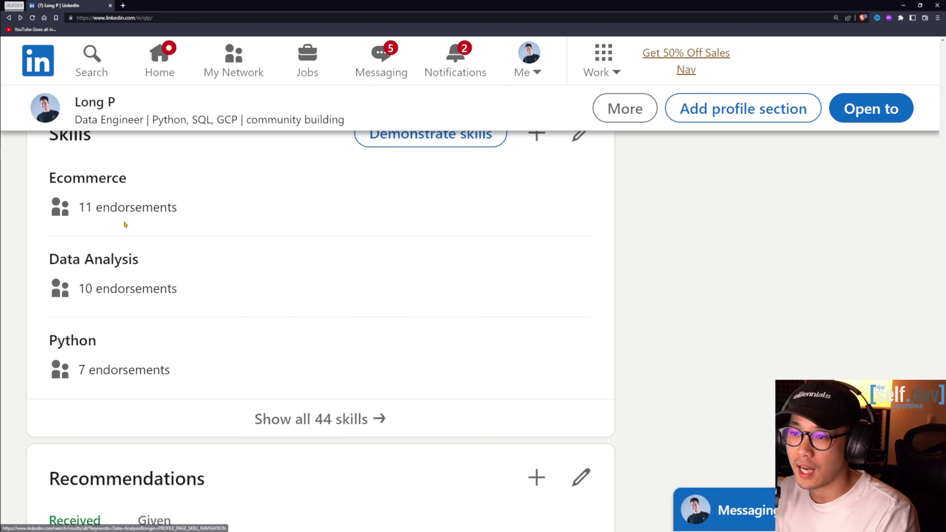
{"action": "scroll", "coordinate": [116, 208], "scroll_direction": "up", "scroll_amount": 1}
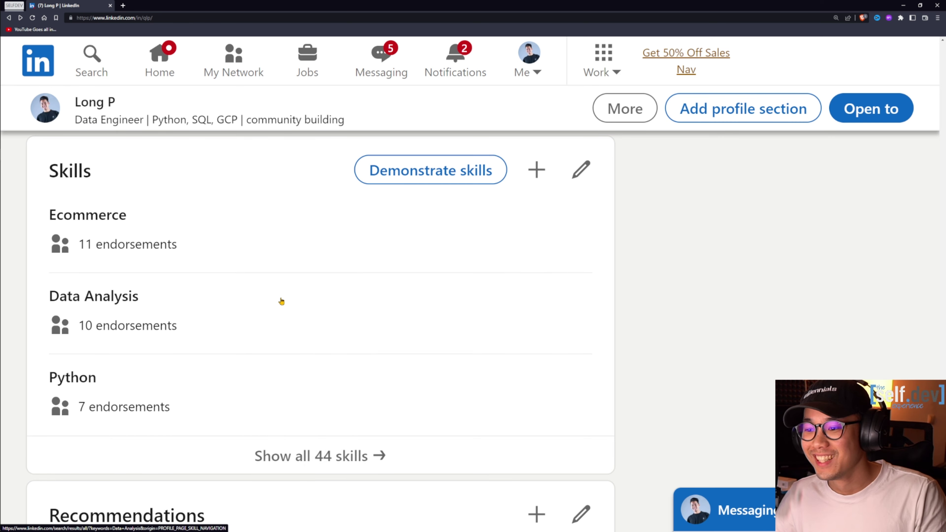
{"action": "scroll", "coordinate": [282, 301], "scroll_direction": "down", "scroll_amount": 4}
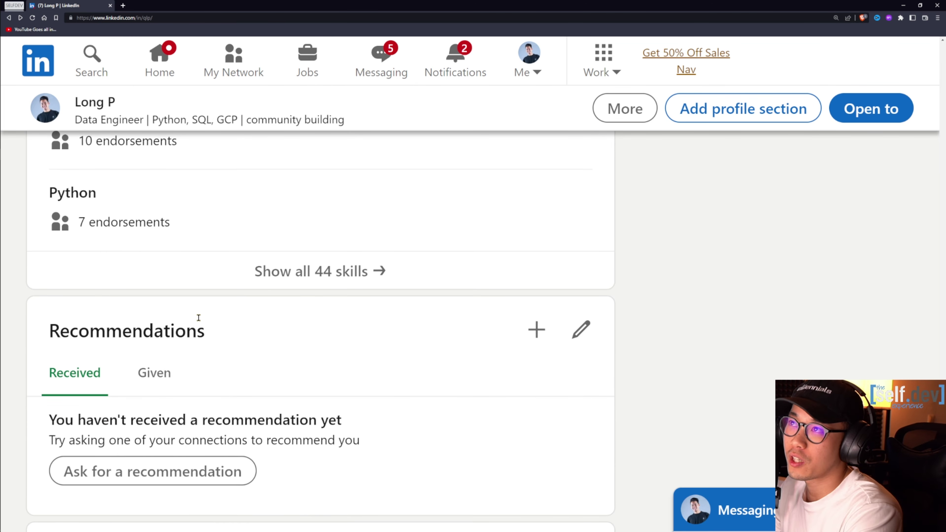
{"action": "scroll", "coordinate": [153, 324], "scroll_direction": "down", "scroll_amount": 2}
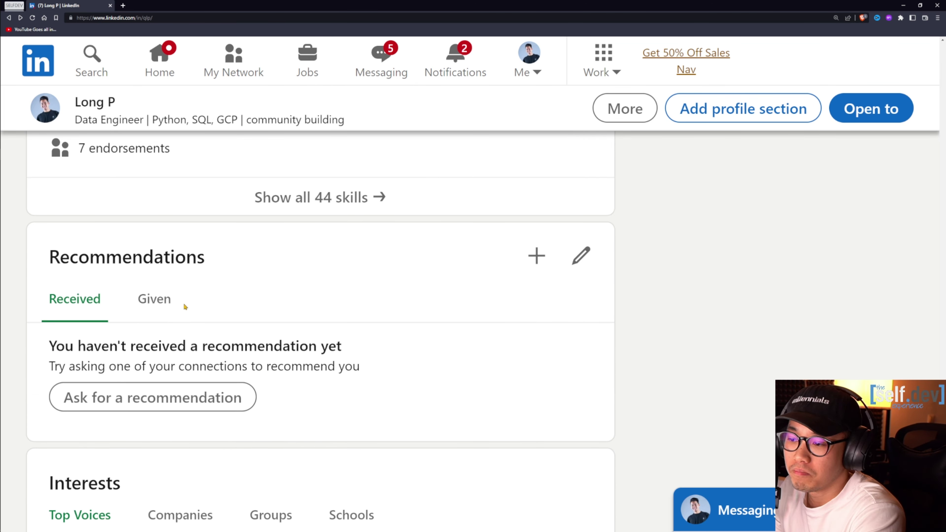
{"action": "left_click", "coordinate": [165, 300]}
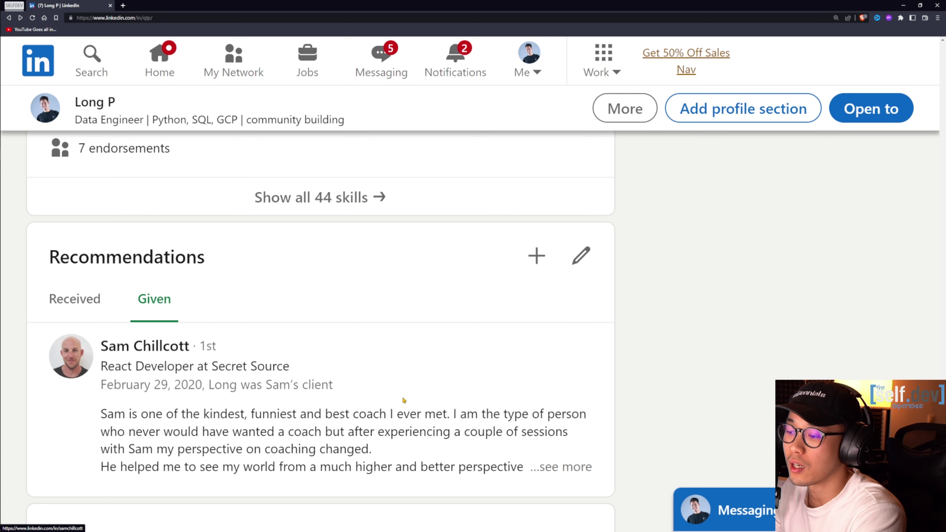
Look over the given recommendation and the Interests section, and return to the profile's About and Experience sections.
{"action": "scroll", "coordinate": [412, 400], "scroll_direction": "down", "scroll_amount": 1}
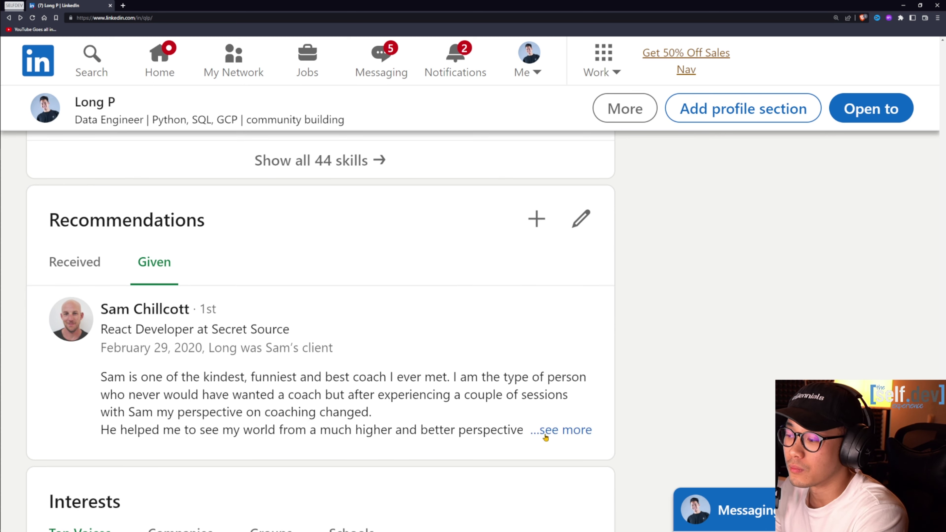
{"action": "scroll", "coordinate": [84, 272], "scroll_direction": "down", "scroll_amount": 4}
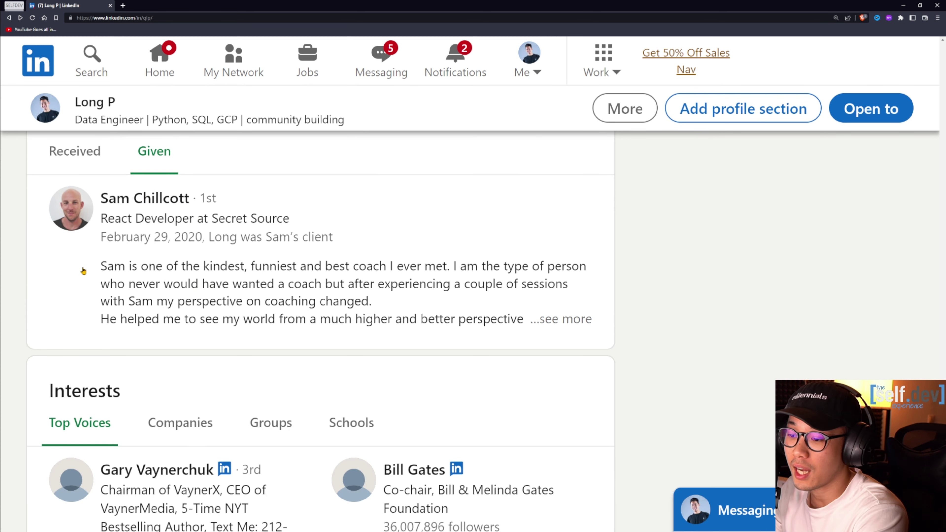
{"action": "scroll", "coordinate": [270, 287], "scroll_direction": "down", "scroll_amount": 3}
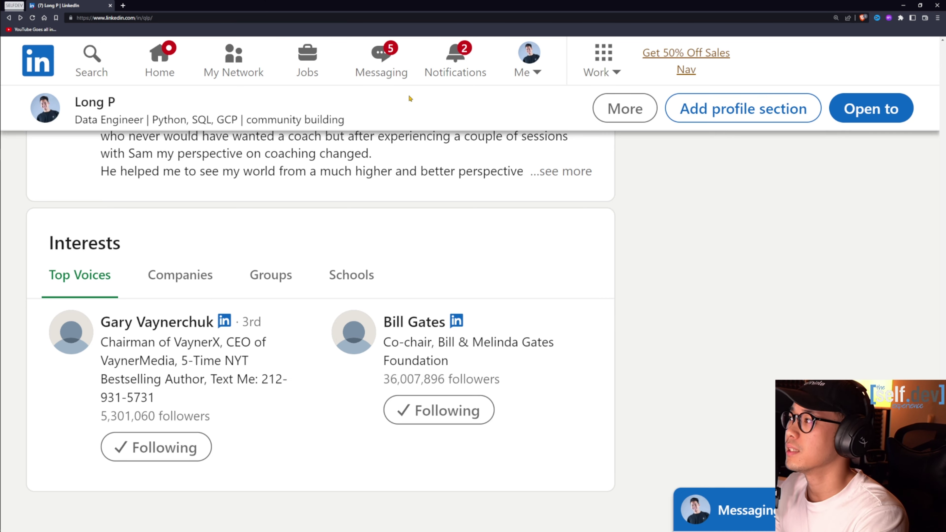
{"action": "scroll", "coordinate": [410, 98], "scroll_direction": "up", "scroll_amount": 15}
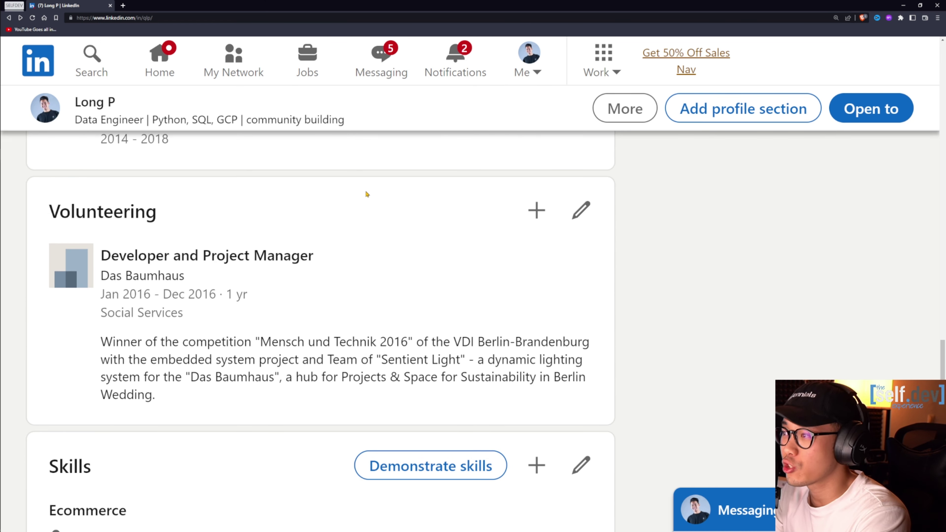
{"action": "scroll", "coordinate": [366, 193], "scroll_direction": "up", "scroll_amount": 20}
{"action": "scroll", "coordinate": [368, 196], "scroll_direction": "down", "scroll_amount": 5}
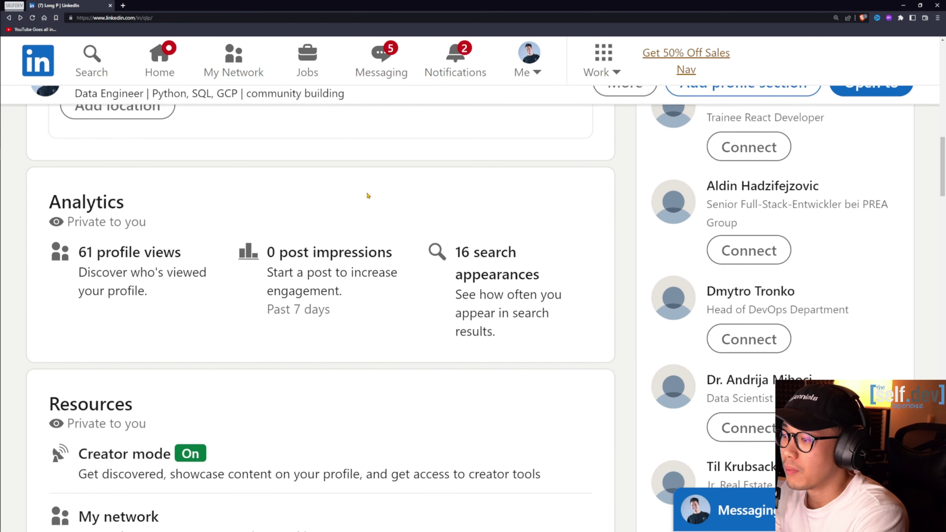
{"action": "scroll", "coordinate": [368, 195], "scroll_direction": "down", "scroll_amount": 10}
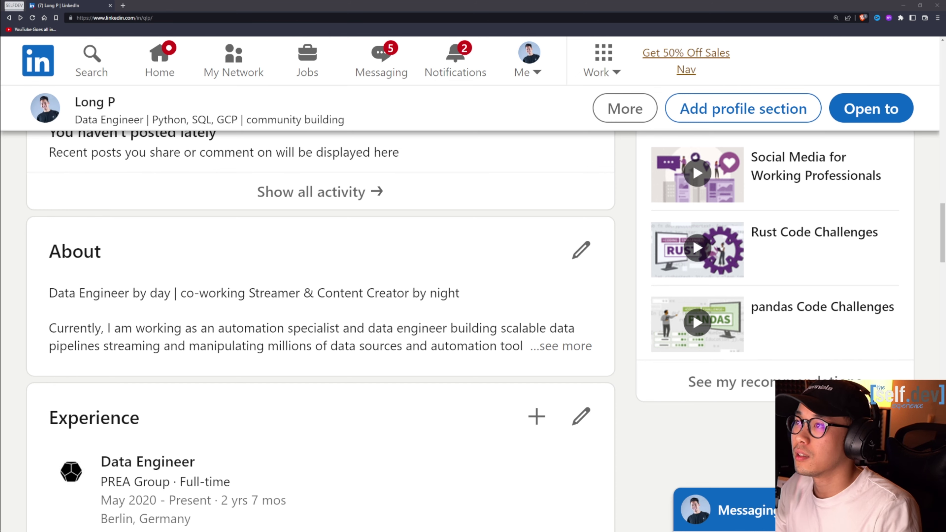
Open the other member's LinkedIn profile in a new browser tab and compare its header with the own profile's header.
{"action": "left_click", "coordinate": [123, 5]}
{"action": "left_click", "coordinate": [170, 17]}
{"action": "key", "text": "Return"}
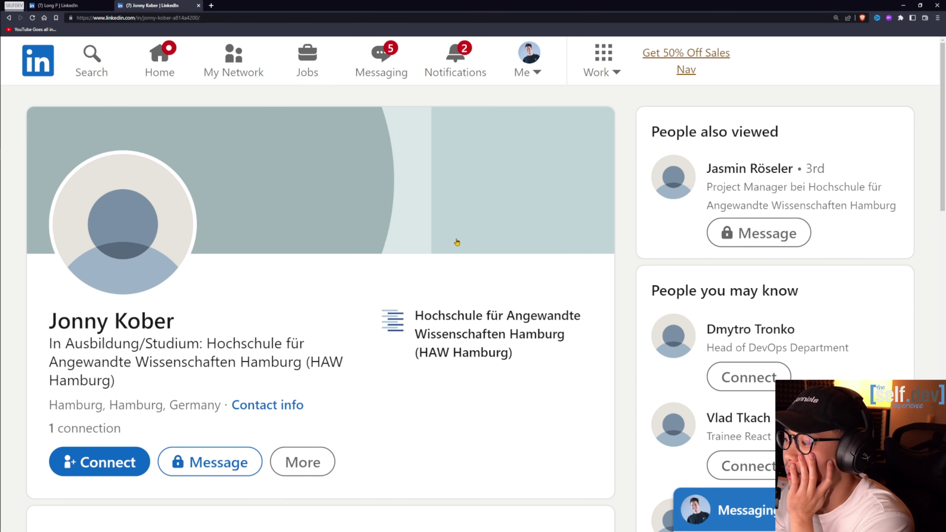
{"action": "scroll", "coordinate": [575, 232], "scroll_direction": "down", "scroll_amount": 1}
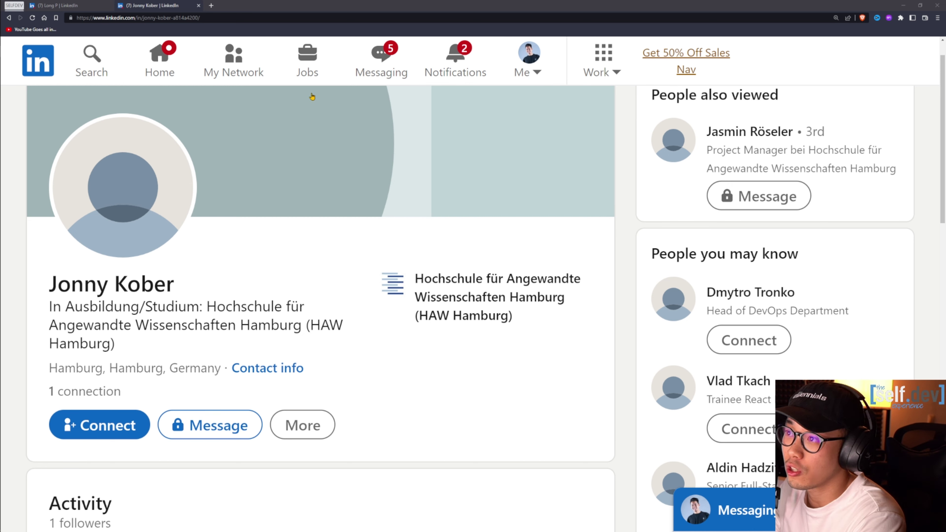
{"action": "left_click", "coordinate": [60, 5]}
{"action": "scroll", "coordinate": [286, 129], "scroll_direction": "up", "scroll_amount": 10}
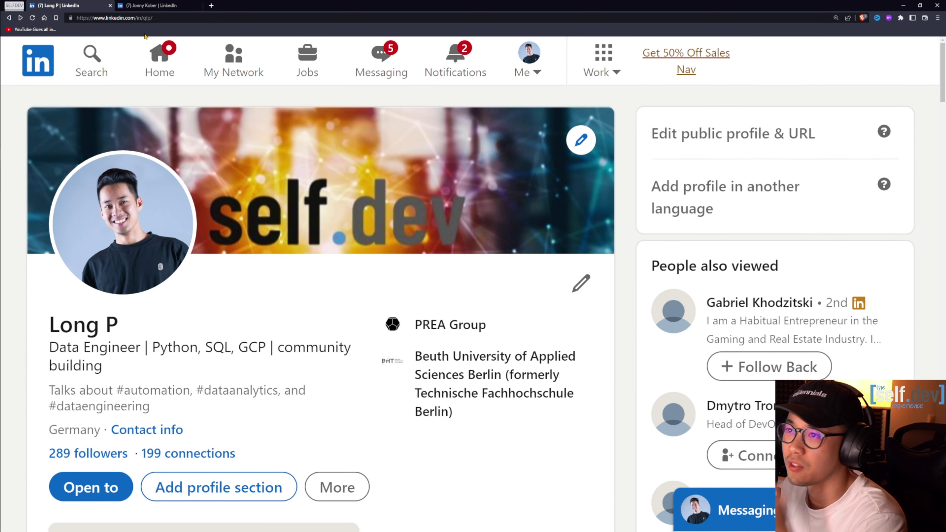
{"action": "left_click", "coordinate": [143, 8]}
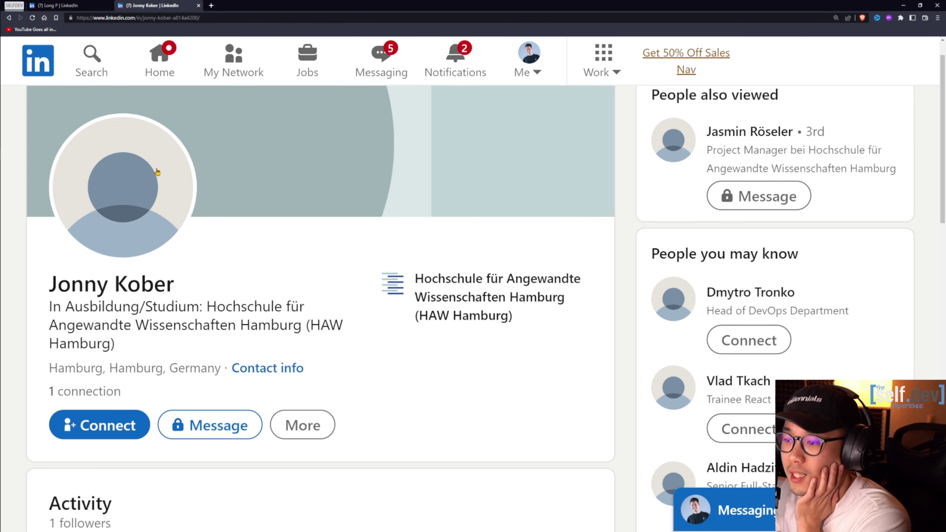
Highlight the other member's headline about the Hochschule für Angewandte Wissenschaften Hamburg, including its "In Ausbildung/Studium:" part on its own.
{"action": "scroll", "coordinate": [157, 199], "scroll_direction": "down", "scroll_amount": 1}
{"action": "mouse_move", "coordinate": [48, 270]}
{"action": "left_mouse_down"}
{"action": "mouse_move", "coordinate": [131, 287]}
{"action": "mouse_move", "coordinate": [144, 312]}
{"action": "mouse_move", "coordinate": [49, 268]}
{"action": "left_mouse_up"}
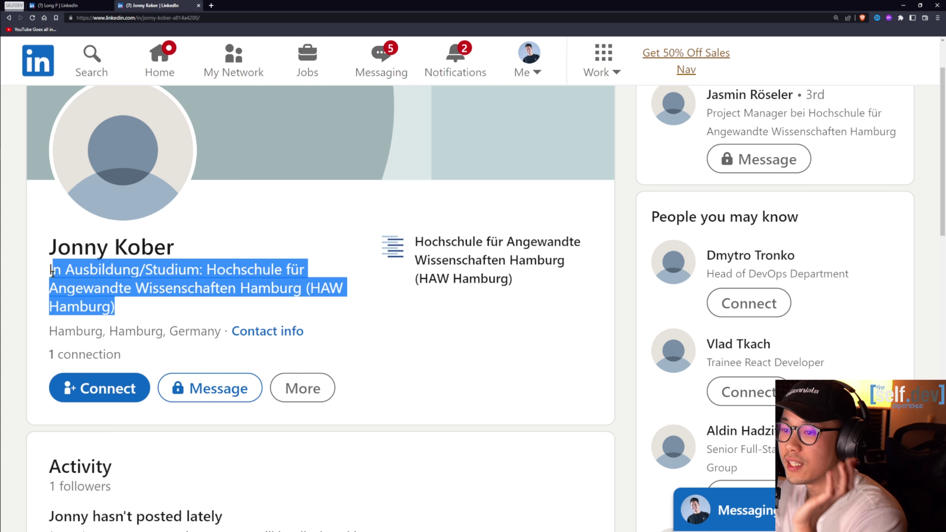
{"action": "left_click", "coordinate": [136, 273]}
{"action": "left_click_drag", "start_coordinate": [203, 269], "coordinate": [48, 269]}
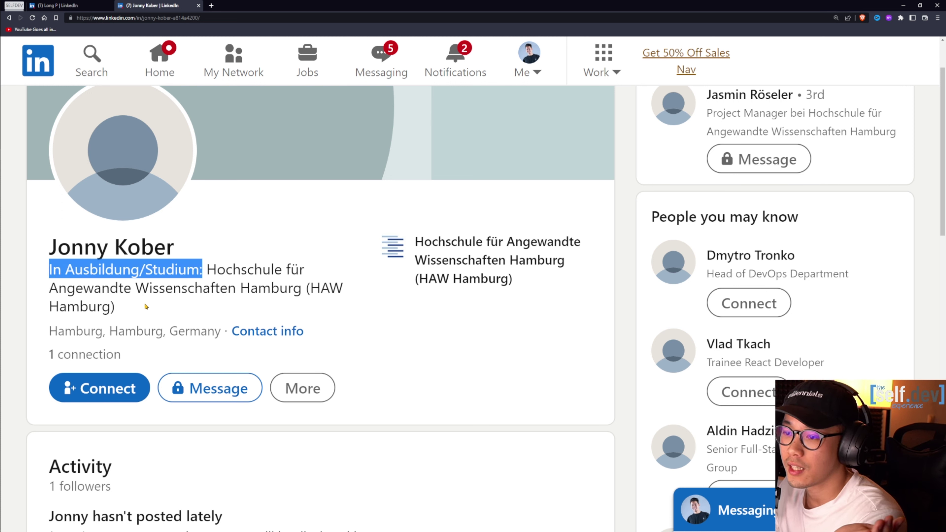
{"action": "left_click", "coordinate": [142, 304]}
{"action": "triple_click", "coordinate": [142, 304]}
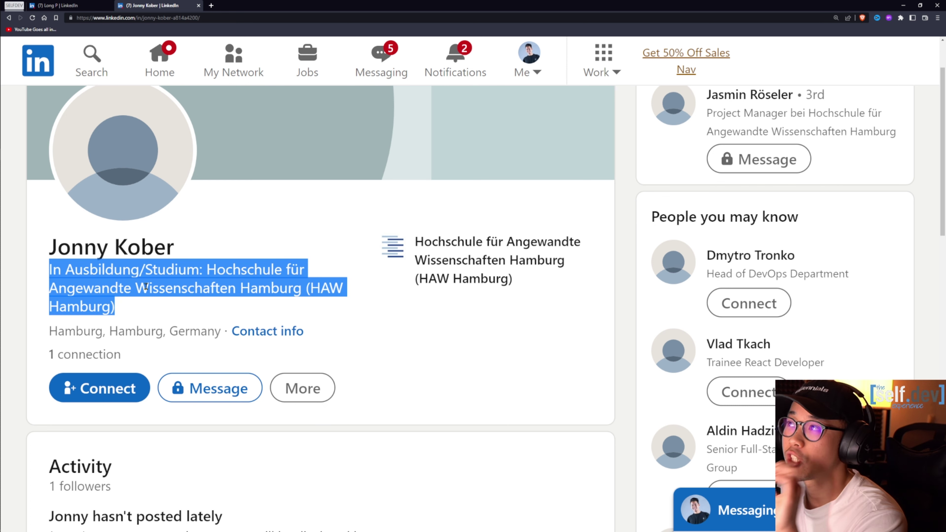
{"action": "left_click", "coordinate": [133, 302]}
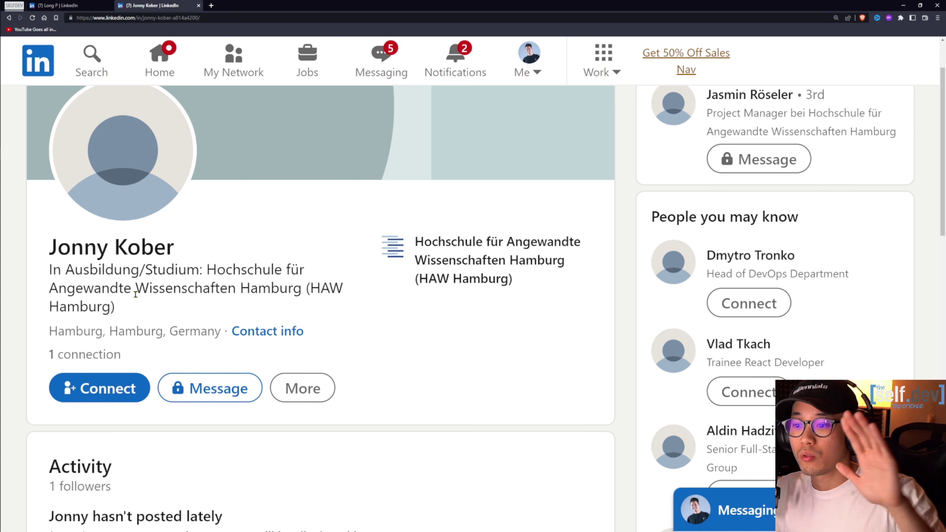
Highlight the other member's connection count and compare it with the header of the own profile.
{"action": "left_click_drag", "start_coordinate": [103, 350], "coordinate": [47, 356]}
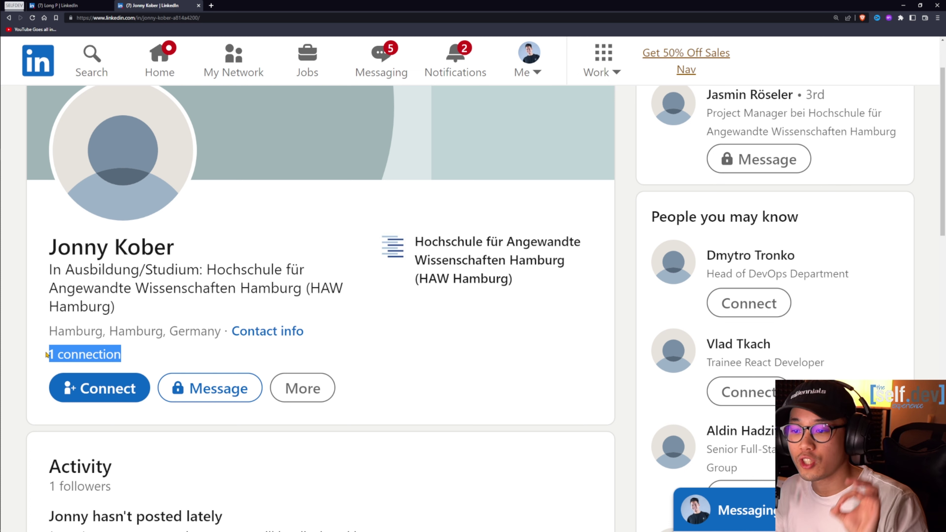
{"action": "left_click", "coordinate": [107, 355]}
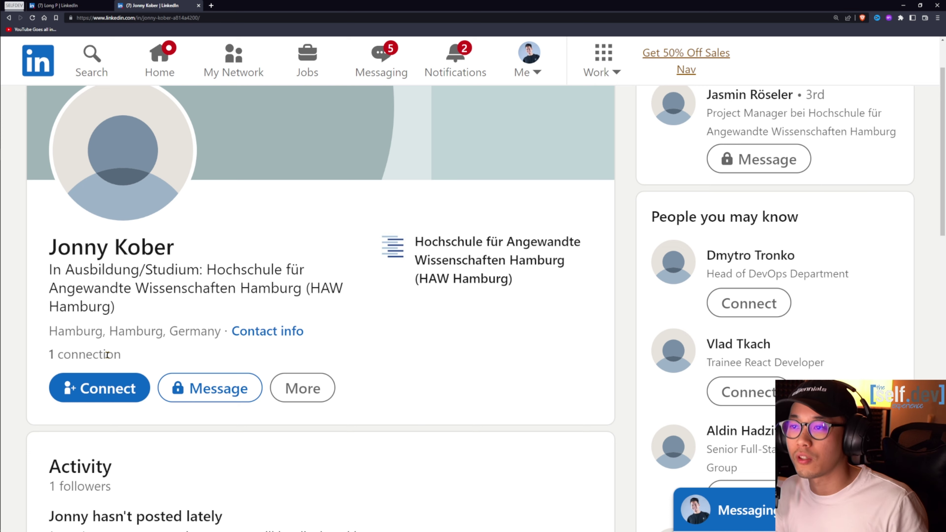
{"action": "key", "text": "ctrl+shift+Tab"}
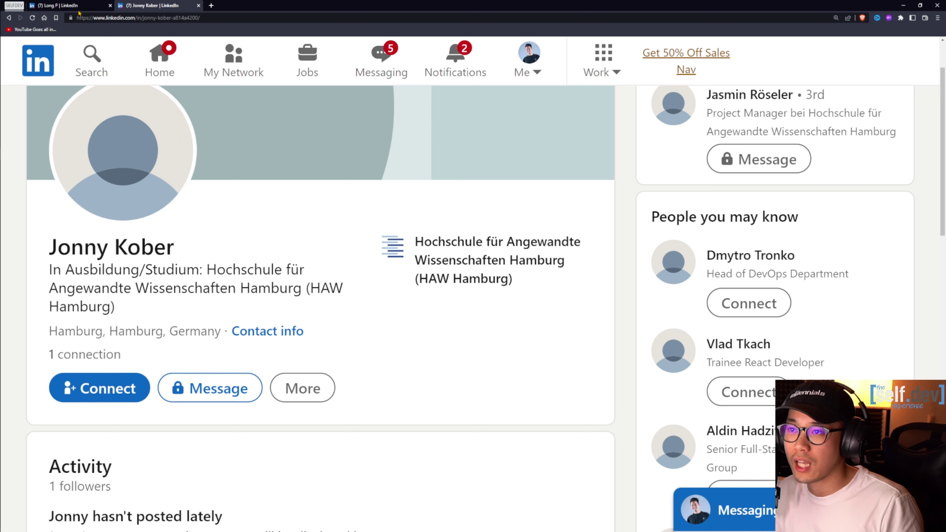
{"action": "scroll", "coordinate": [196, 231], "scroll_direction": "down", "scroll_amount": 1}
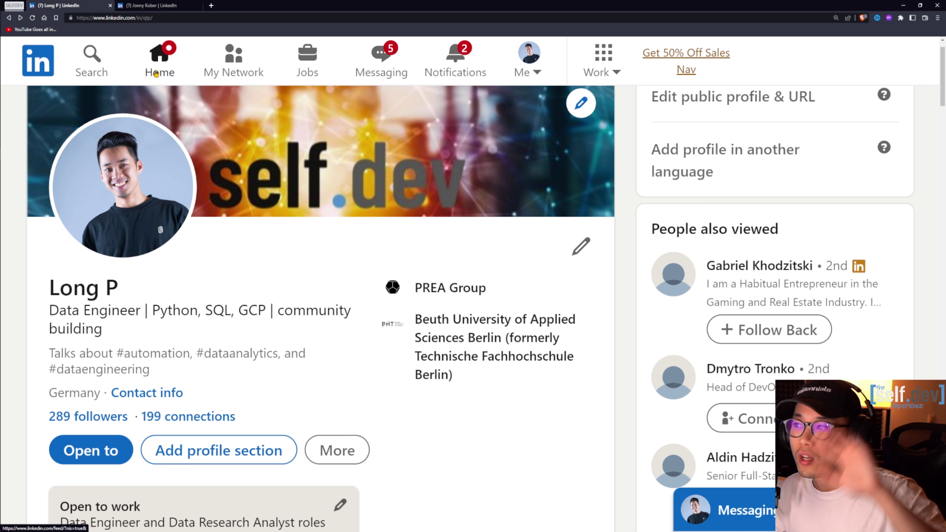
Examine the Activity, Education and Interests sections of the other member's profile.
{"action": "left_click", "coordinate": [151, 5]}
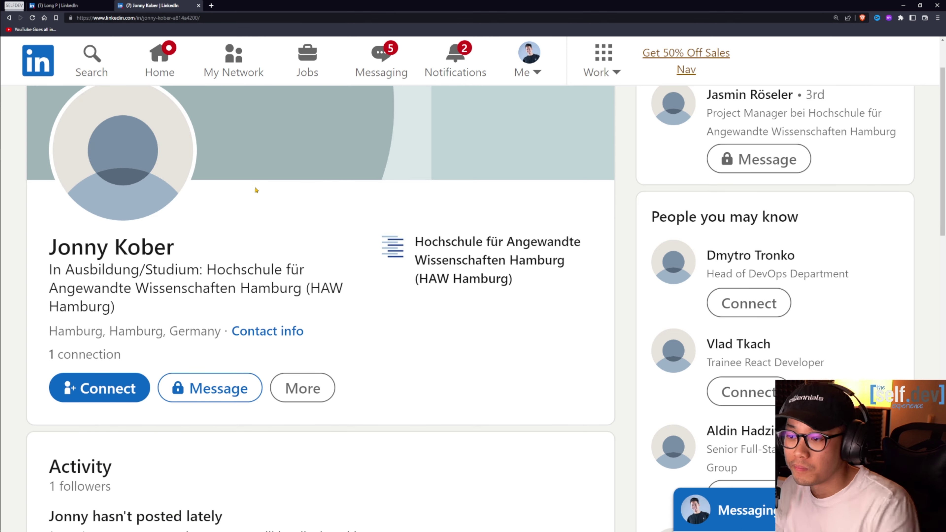
{"action": "scroll", "coordinate": [255, 185], "scroll_direction": "down", "scroll_amount": 5}
{"action": "scroll", "coordinate": [255, 188], "scroll_direction": "down", "scroll_amount": 10}
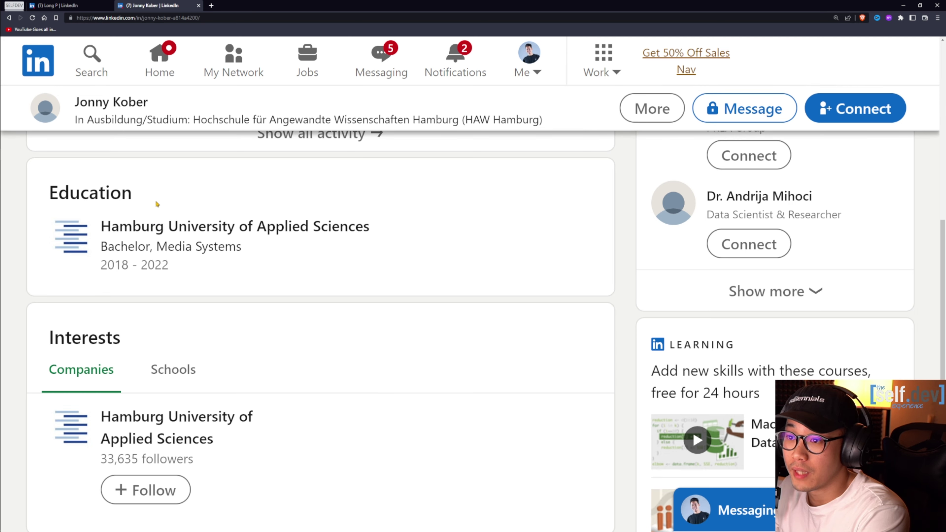
{"action": "scroll", "coordinate": [172, 203], "scroll_direction": "up", "scroll_amount": 6}
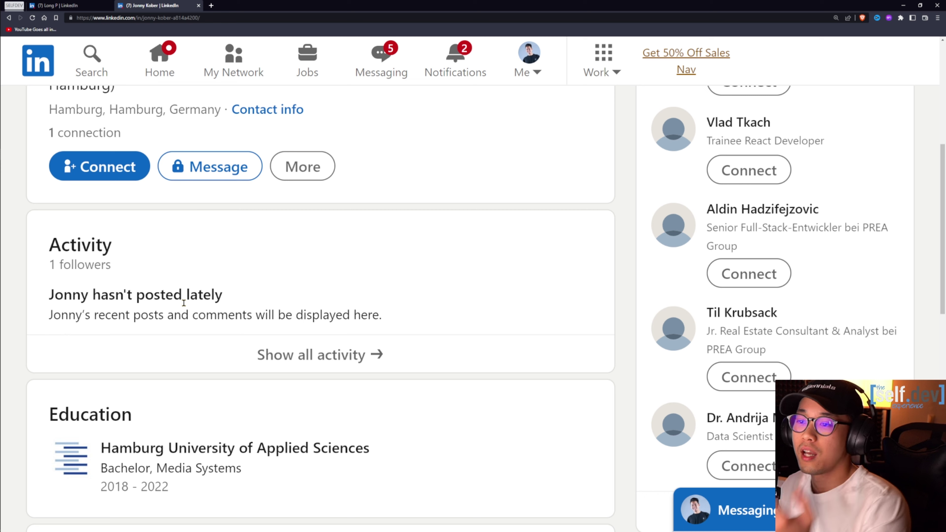
{"action": "scroll", "coordinate": [185, 301], "scroll_direction": "up", "scroll_amount": 2}
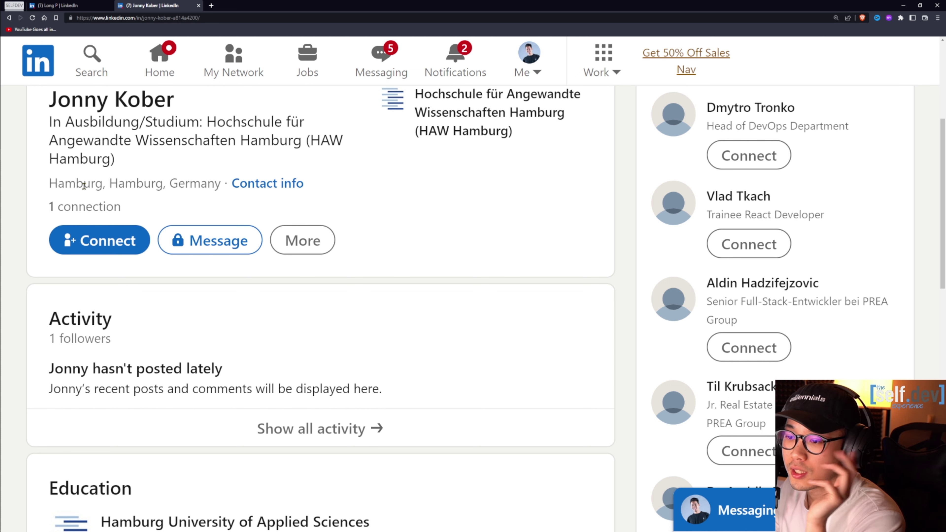
Compare the own profile's Analytics and Experience sections with the sections filled in on the other member's profile.
{"action": "left_click", "coordinate": [57, 6]}
{"action": "scroll", "coordinate": [222, 195], "scroll_direction": "down", "scroll_amount": 15}
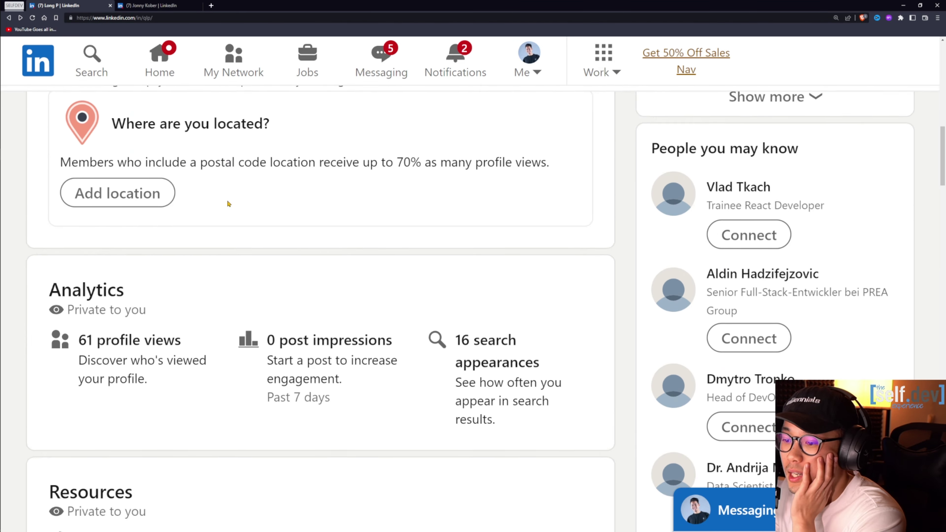
{"action": "scroll", "coordinate": [223, 195], "scroll_direction": "up", "scroll_amount": 8}
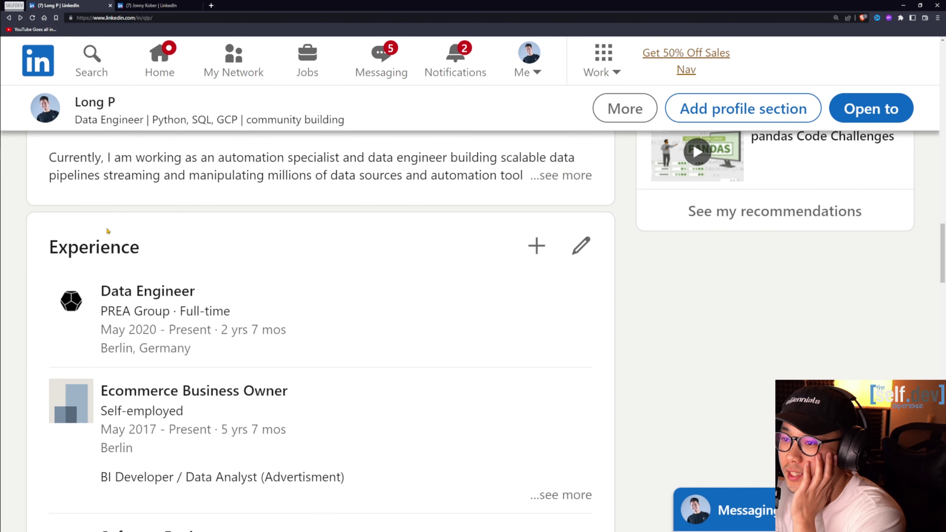
{"action": "key", "text": "ctrl+Tab"}
{"action": "scroll", "coordinate": [203, 208], "scroll_direction": "down", "scroll_amount": 8}
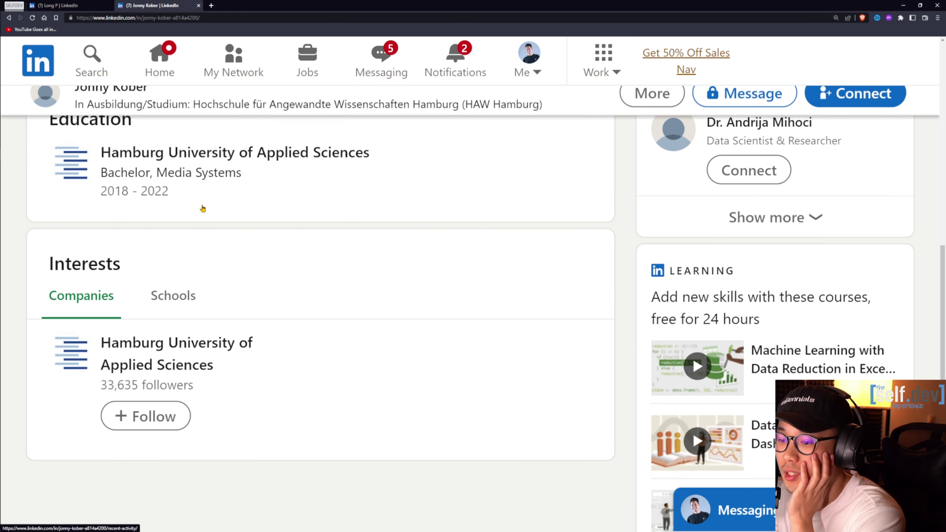
{"action": "scroll", "coordinate": [218, 226], "scroll_direction": "up", "scroll_amount": 8}
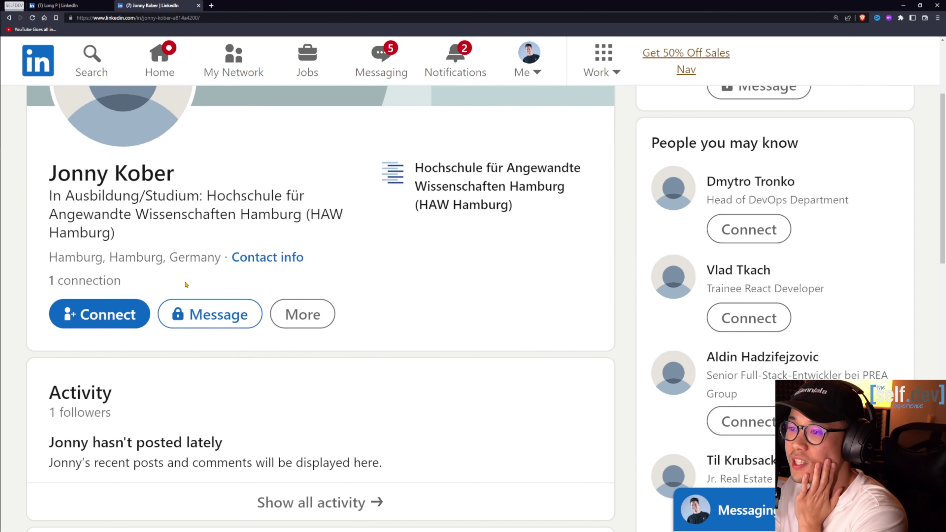
{"action": "scroll", "coordinate": [186, 285], "scroll_direction": "down", "scroll_amount": 5}
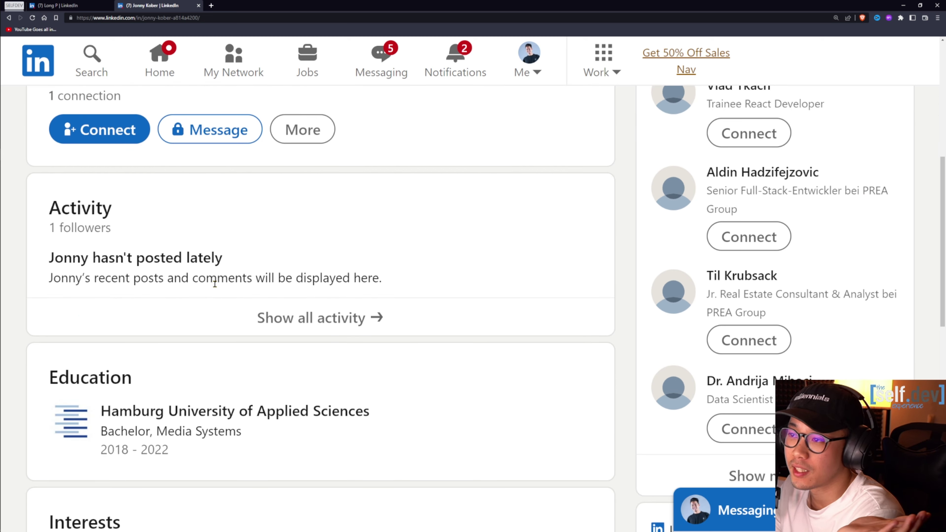
{"action": "scroll", "coordinate": [214, 284], "scroll_direction": "up", "scroll_amount": 9}
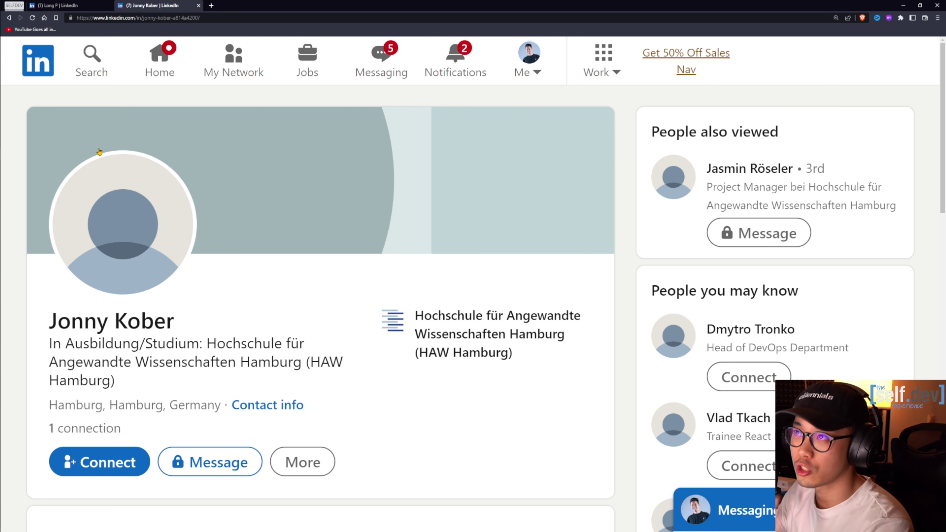
Bring the Discord window with the conference-room chat over the browser, widen it and zoom its interface in three levels.
{"action": "mouse_move", "coordinate": [7, 157]}
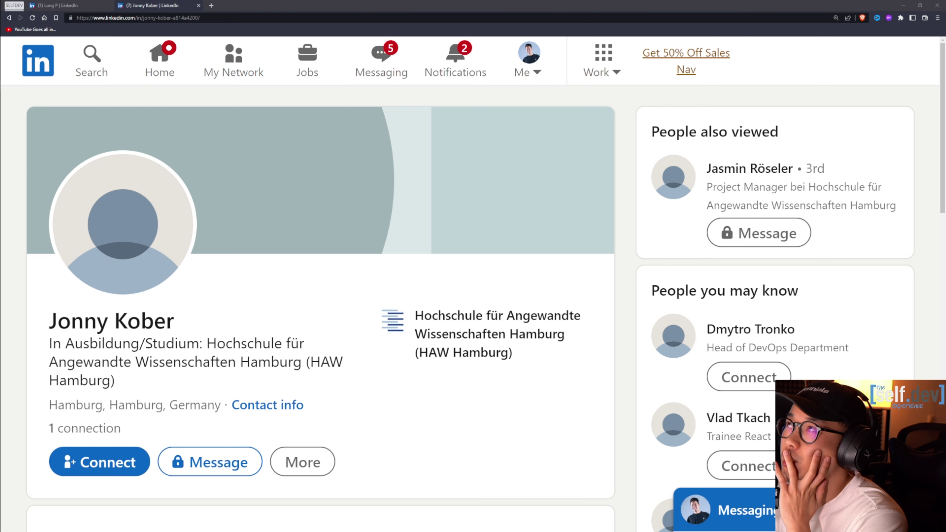
{"action": "left_click_drag", "start_coordinate": [453, 0], "coordinate": [355, 93]}
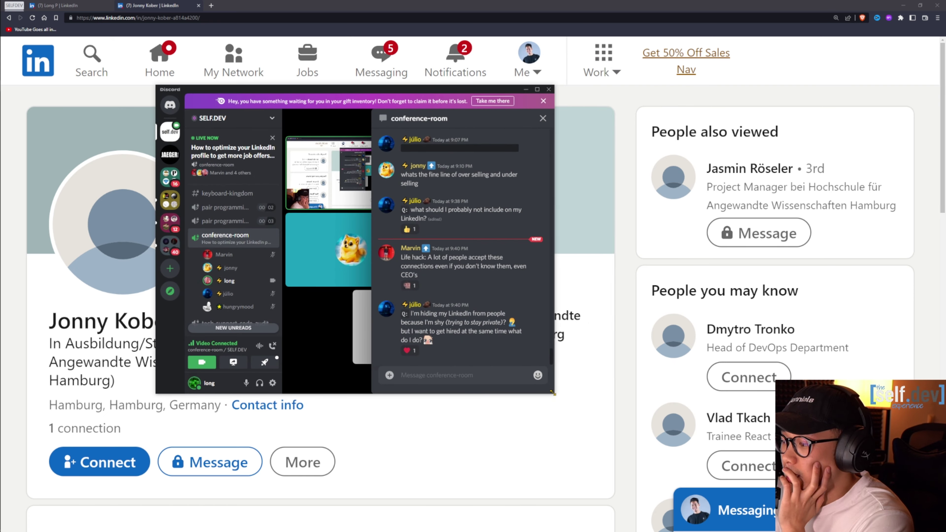
{"action": "left_click_drag", "start_coordinate": [555, 394], "coordinate": [681, 394]}
{"action": "left_click_drag", "start_coordinate": [453, 90], "coordinate": [398, 87]}
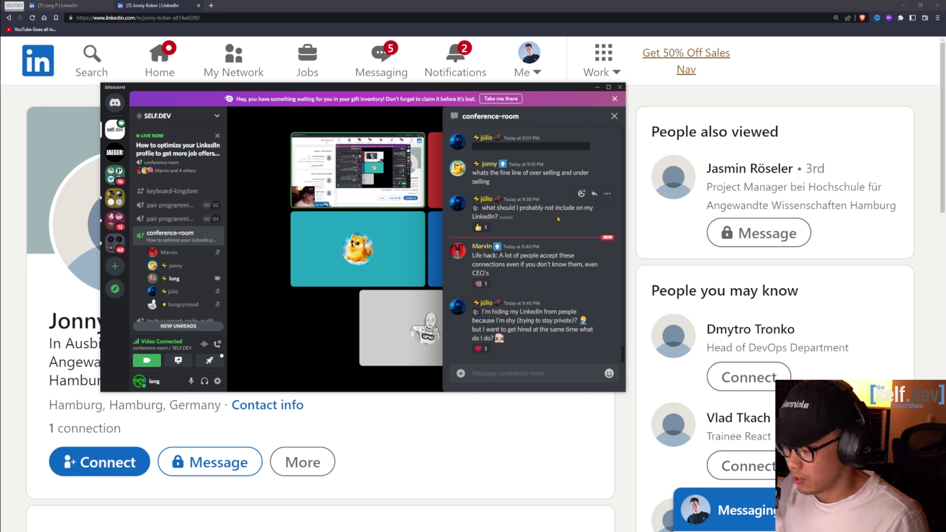
{"action": "key", "text": "ctrl+plus"}
{"action": "key", "text": "ctrl+plus"}
{"action": "key", "text": "ctrl+plus"}
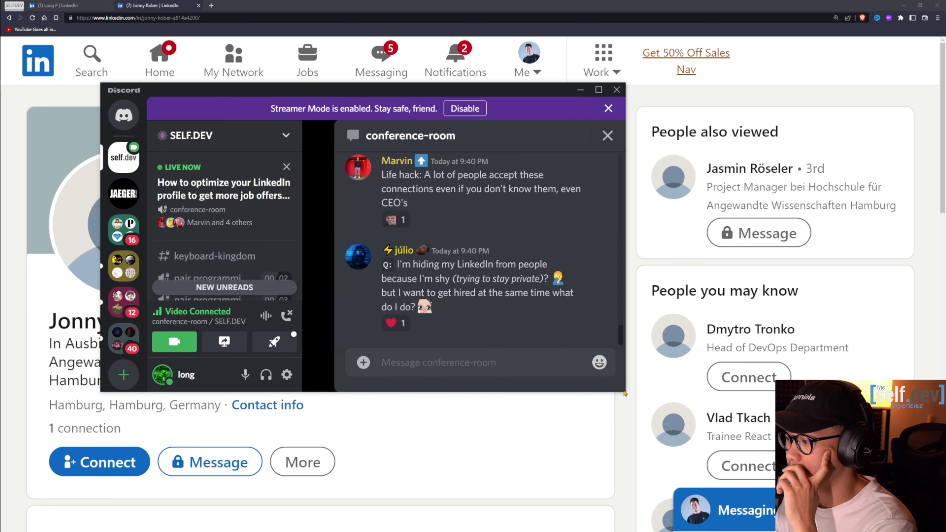
Enlarge and reposition the Discord window, and read the earlier questions in the conference-room chat.
{"action": "left_click_drag", "start_coordinate": [623, 391], "coordinate": [777, 470]}
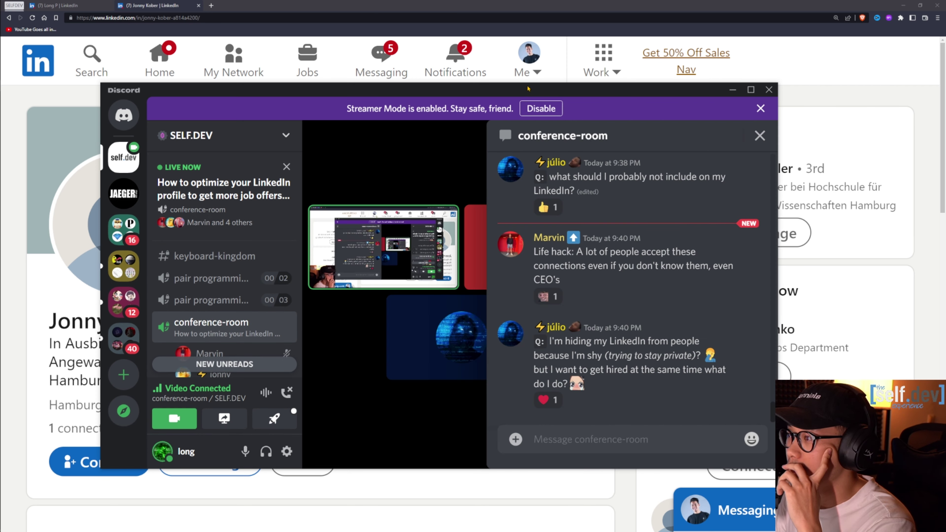
{"action": "left_click_drag", "start_coordinate": [529, 90], "coordinate": [477, 107]}
{"action": "scroll", "coordinate": [532, 295], "scroll_direction": "up", "scroll_amount": 3}
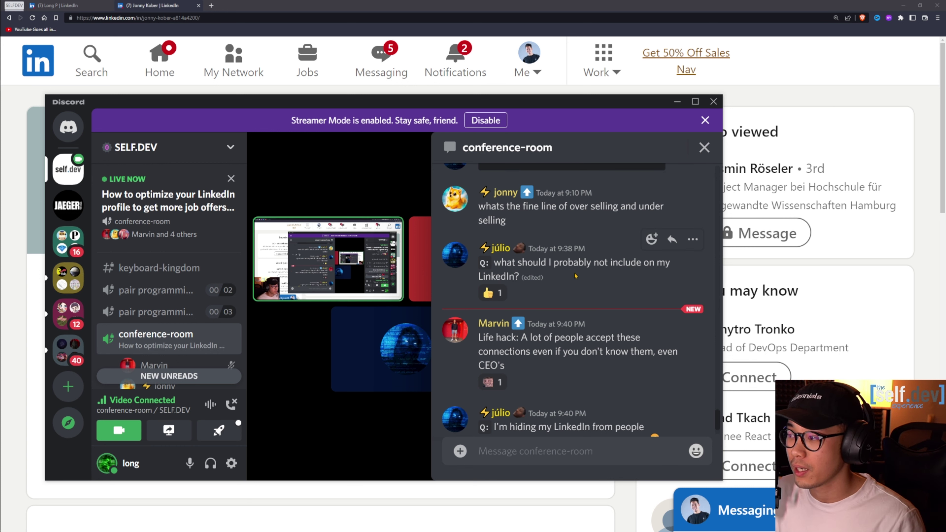
{"action": "scroll", "coordinate": [577, 274], "scroll_direction": "up", "scroll_amount": 1}
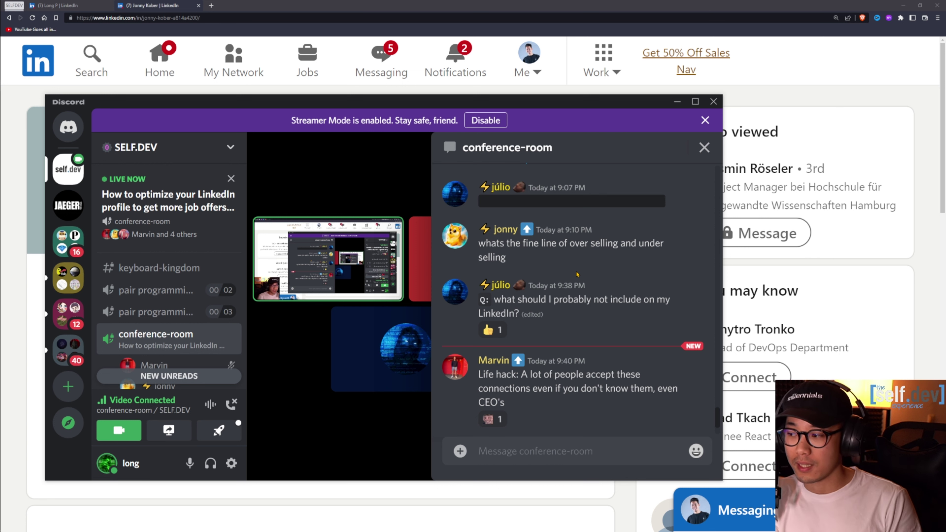
Read the conference-room chat questions about the line between over selling and under selling and what not to include on LinkedIn.
{"action": "left_click_drag", "start_coordinate": [575, 261], "coordinate": [480, 246]}
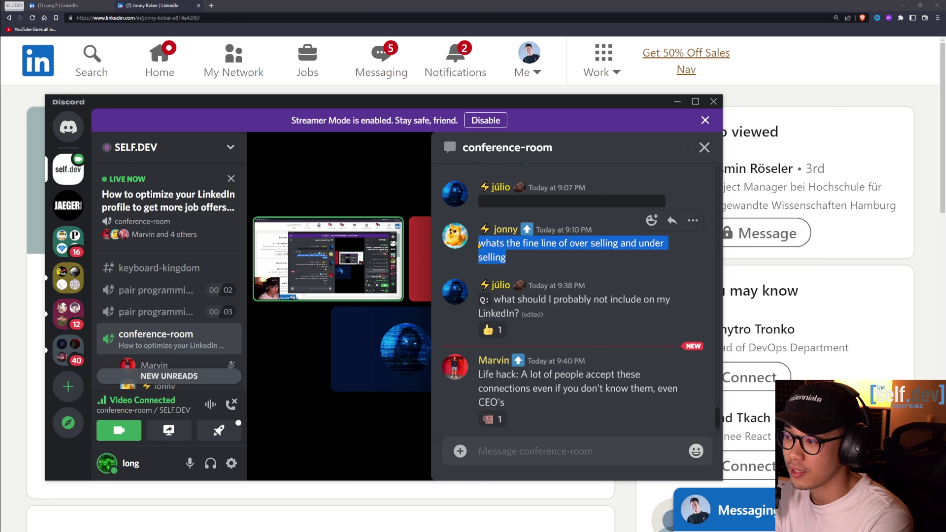
{"action": "left_click", "coordinate": [514, 258]}
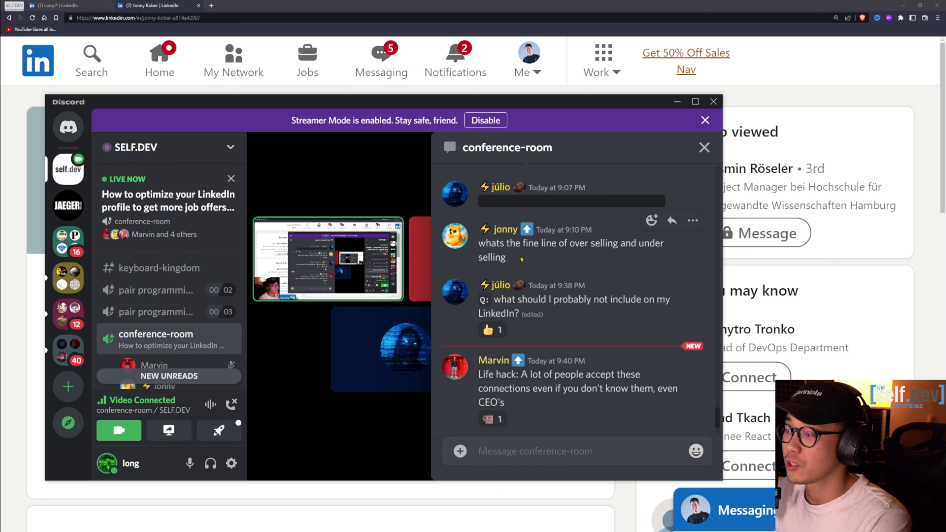
{"action": "left_click_drag", "start_coordinate": [480, 246], "coordinate": [522, 256]}
{"action": "left_click", "coordinate": [523, 256]}
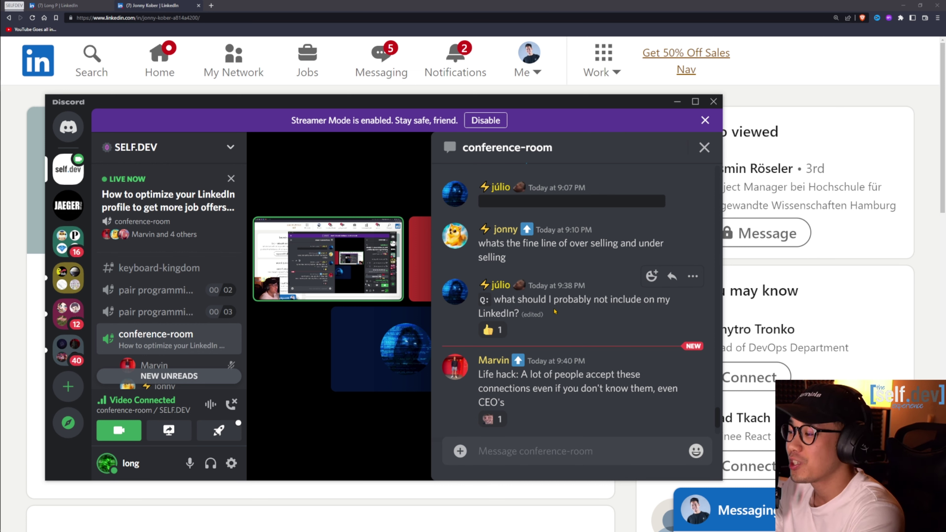
{"action": "left_click_drag", "start_coordinate": [605, 300], "coordinate": [521, 313]}
{"action": "left_click", "coordinate": [521, 313]}
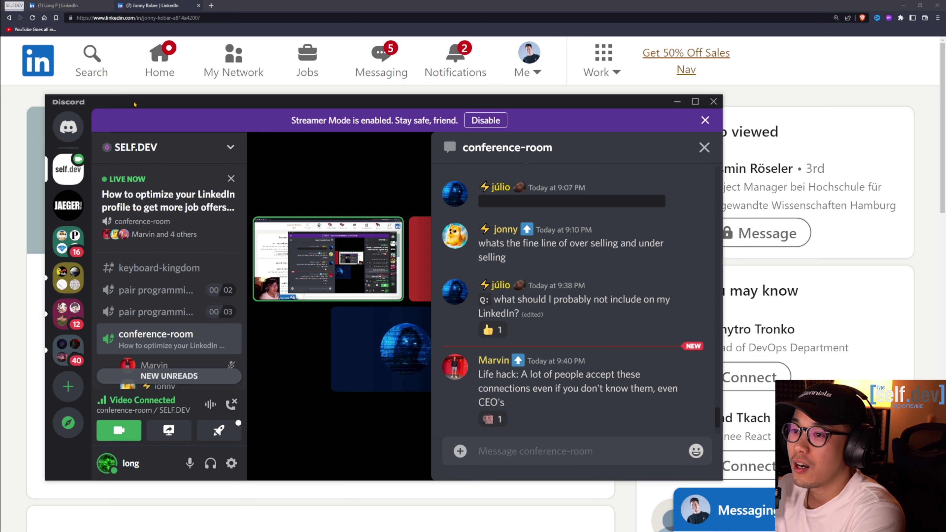
Switch from Discord back to the browser and bring up the About and Experience sections of the own LinkedIn profile.
{"action": "key", "text": "alt+Tab"}
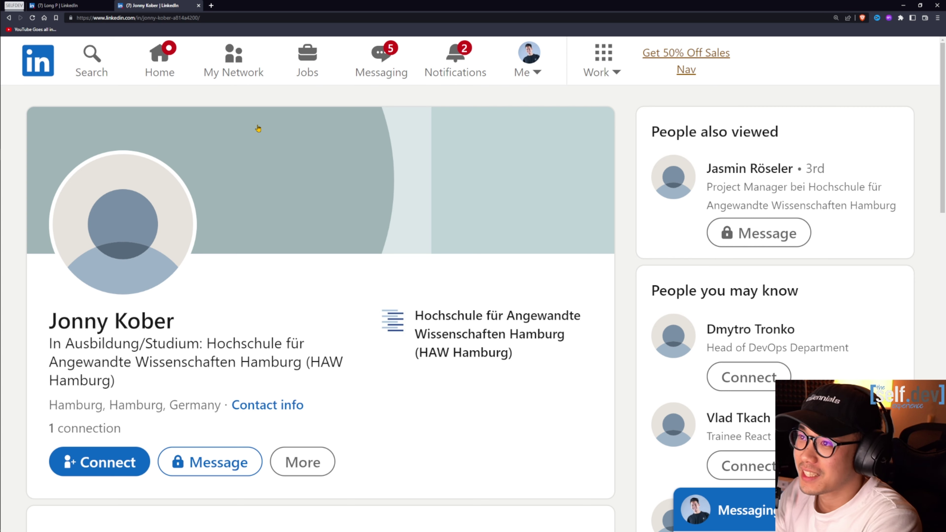
{"action": "key", "text": "ctrl+shift+Tab"}
{"action": "scroll", "coordinate": [305, 158], "scroll_direction": "up", "scroll_amount": 1}
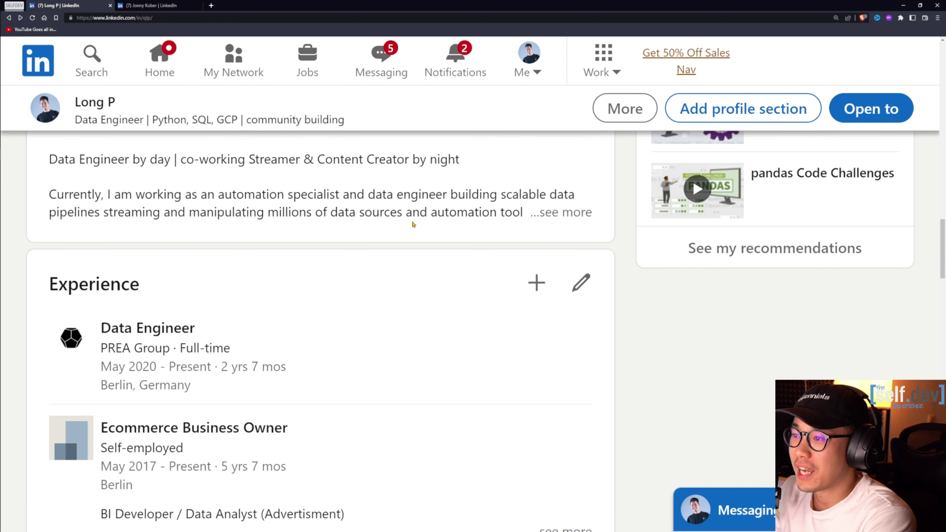